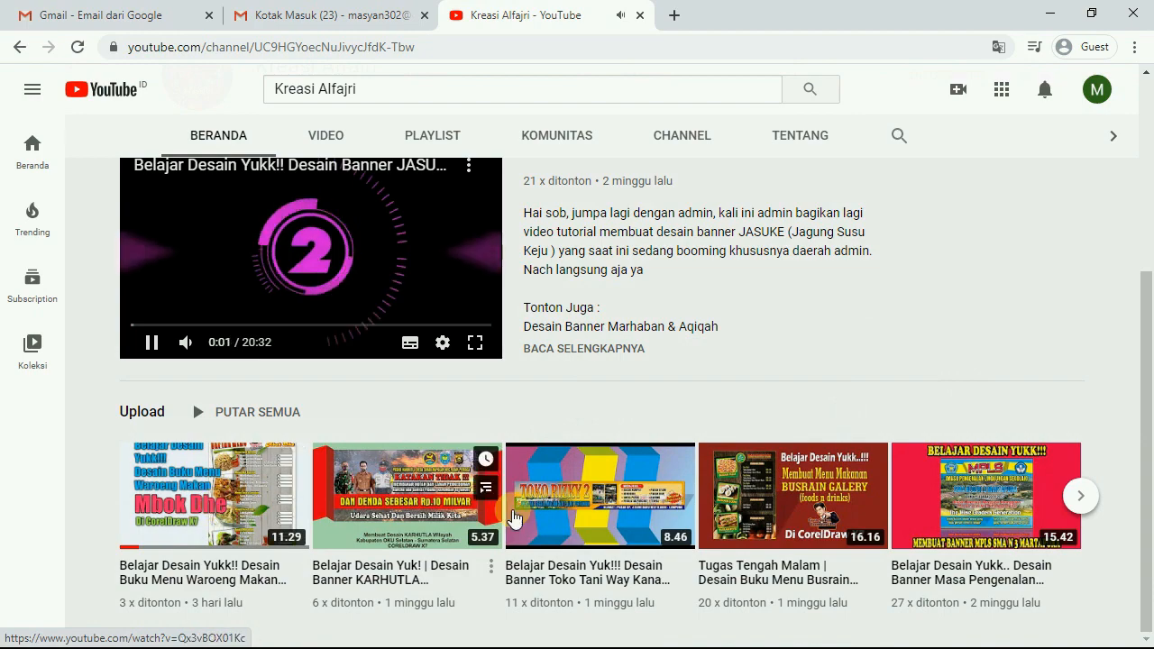
# Open the Kreasi Alfajri channel's list of uploaded videos and look through it
pyautogui.scroll(2, 487, 327)
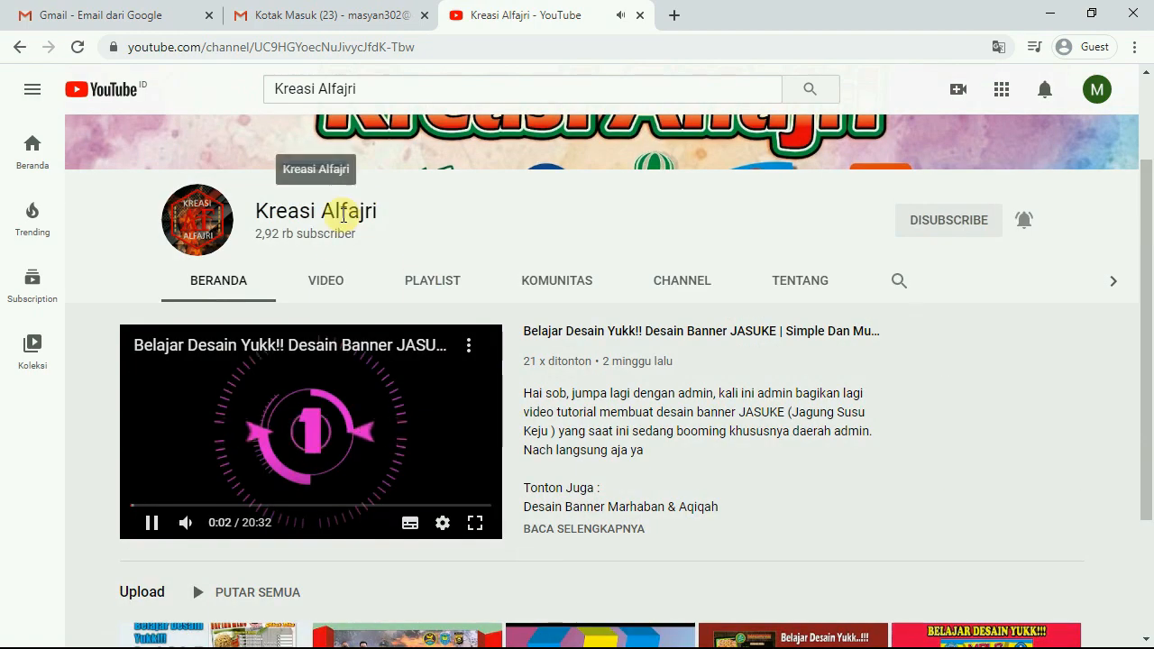
pyautogui.click(325, 287)
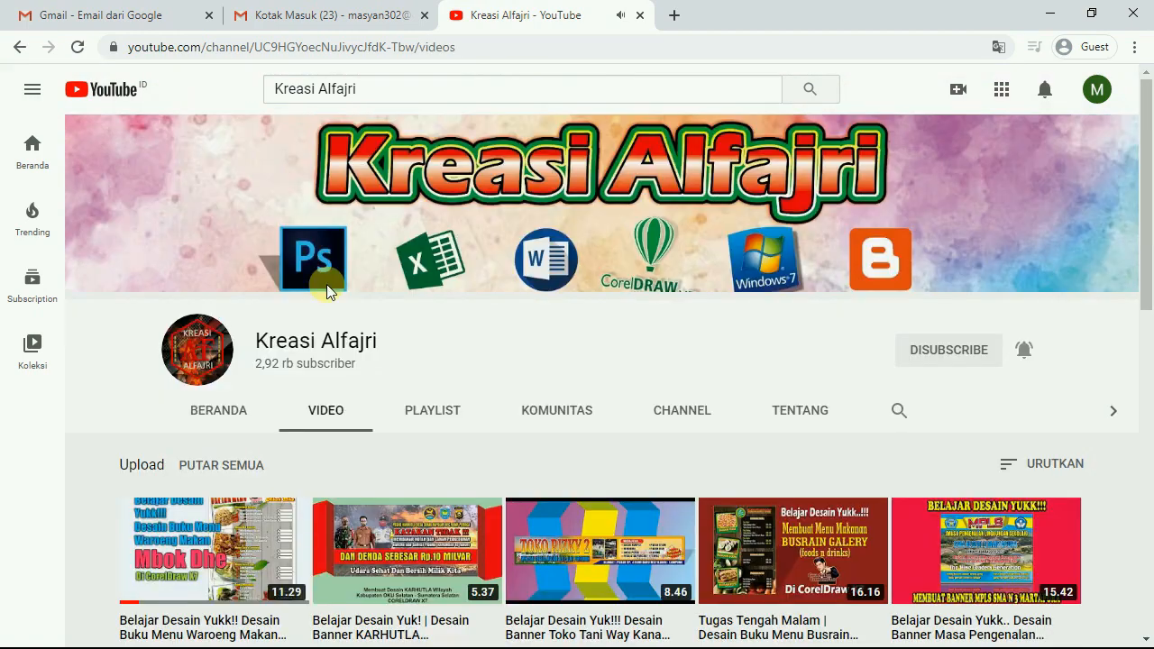
pyautogui.scroll(-2, 333, 365)
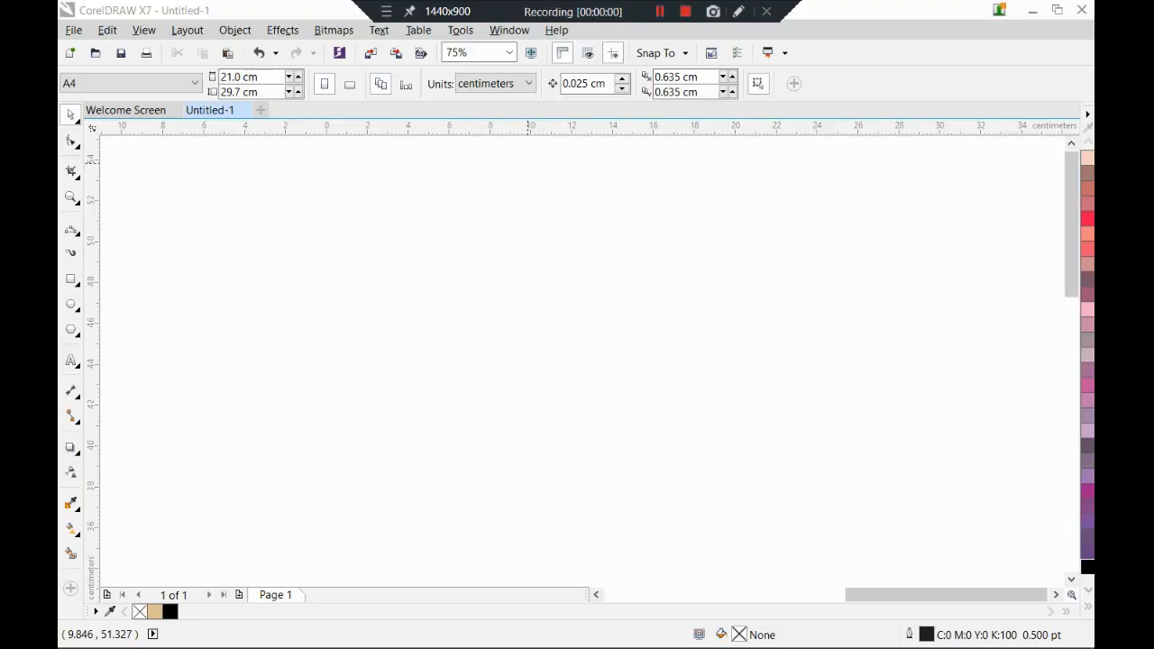
# Switch to CorelDRAW and add four-line artistic text: "MEMBUAT DESAIN / HARI PRAMUKA TAHUN 2020 / SIMPEL DAN MUDAH / DAN TETAP MENARIK"
pyautogui.click(72, 360)
pyautogui.click(350, 306)
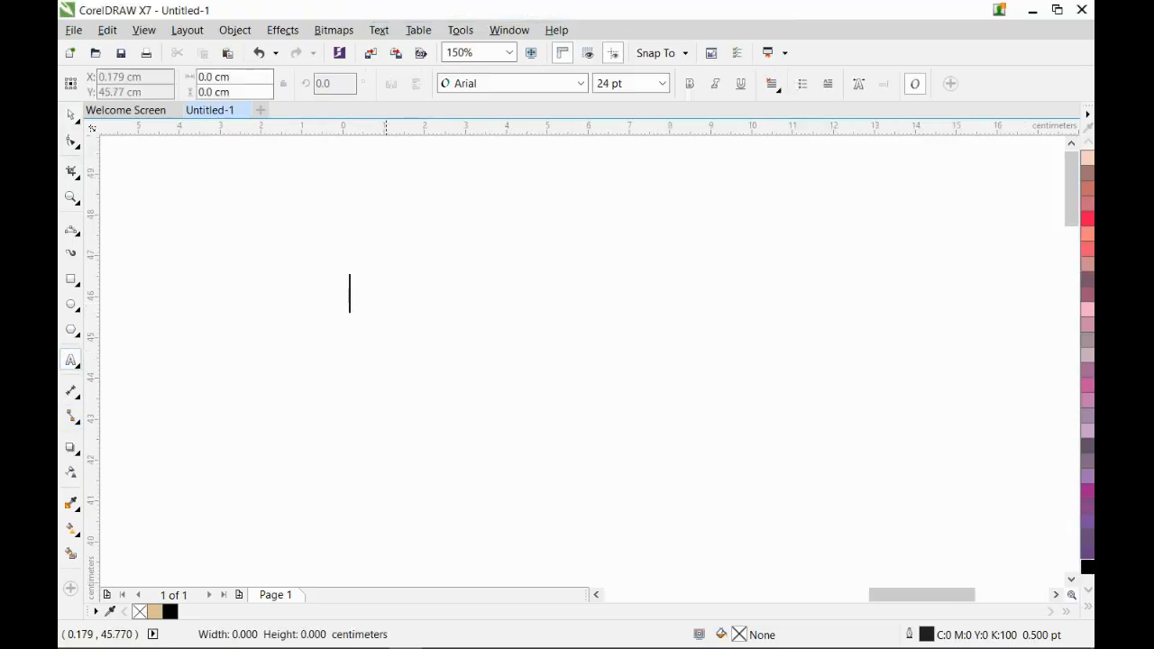
pyautogui.write('m')
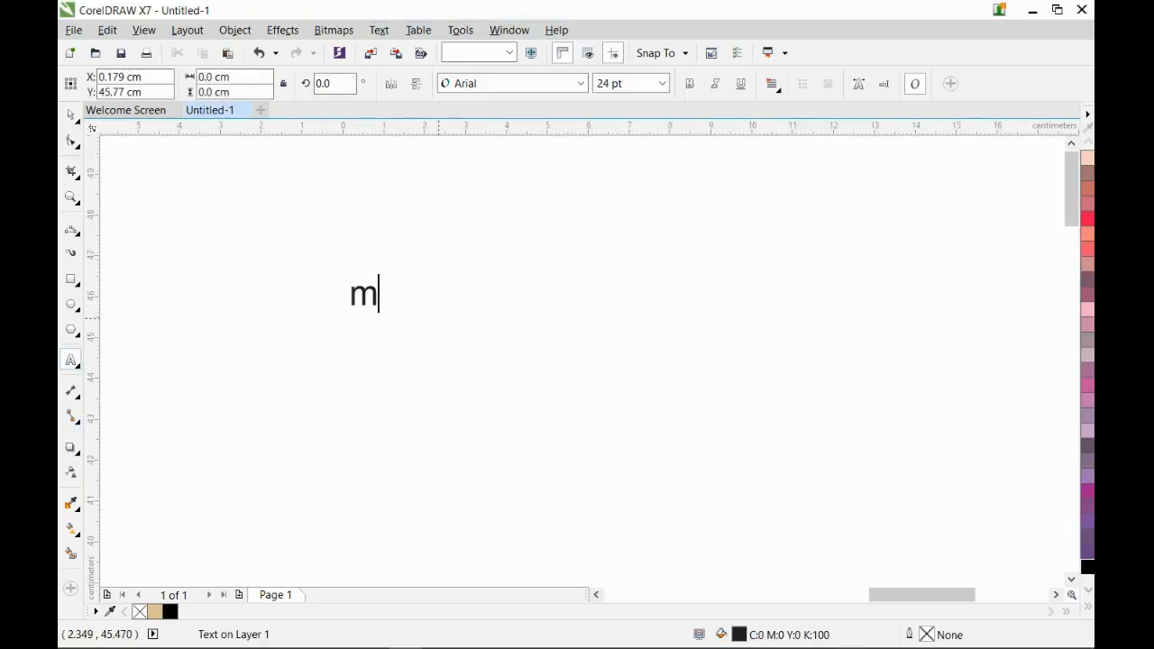
pyautogui.press('BackSpace')
pyautogui.write('MEMBUAT D')
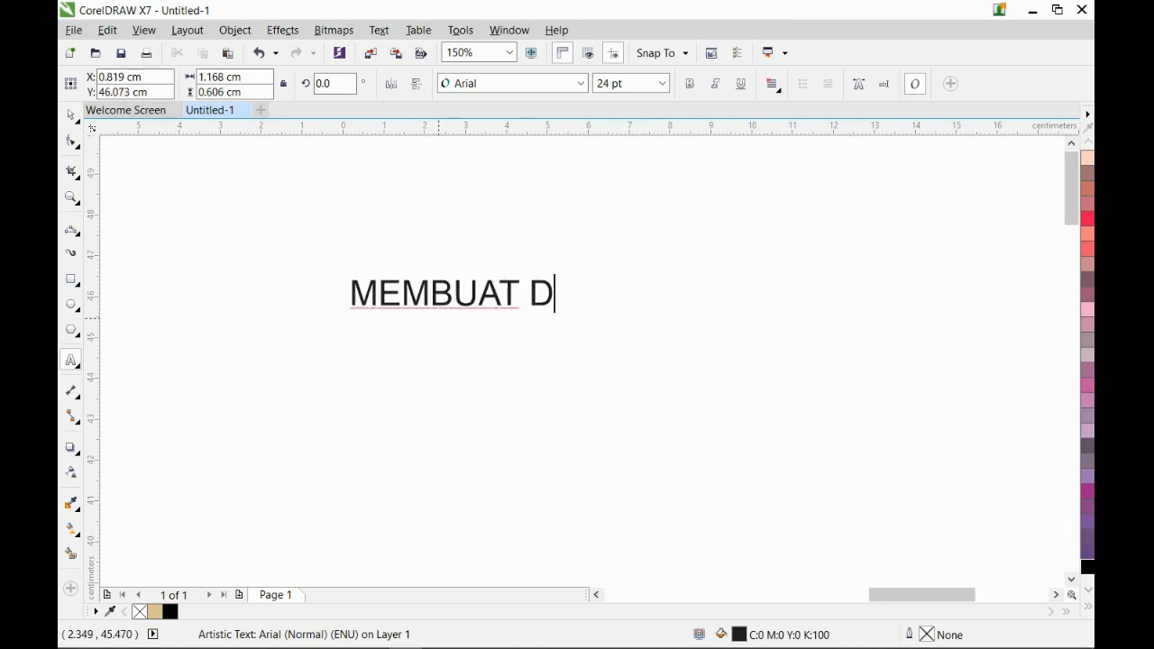
pyautogui.write('ESAIN ')
pyautogui.write('HARI')
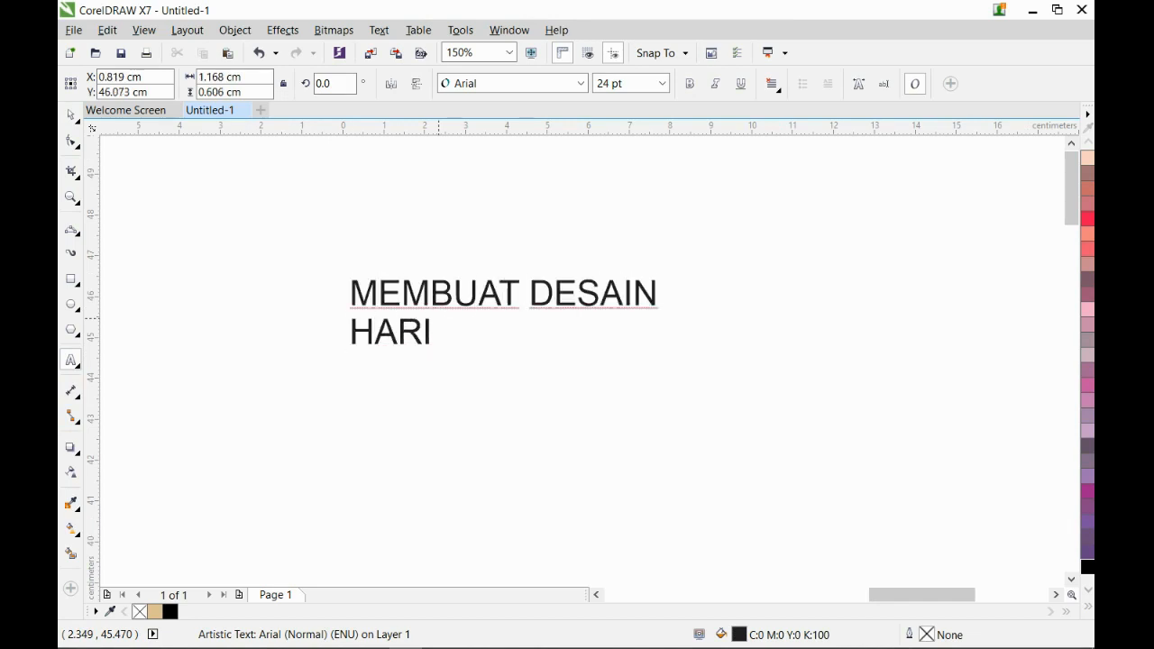
pyautogui.write(' PRAMUKA')
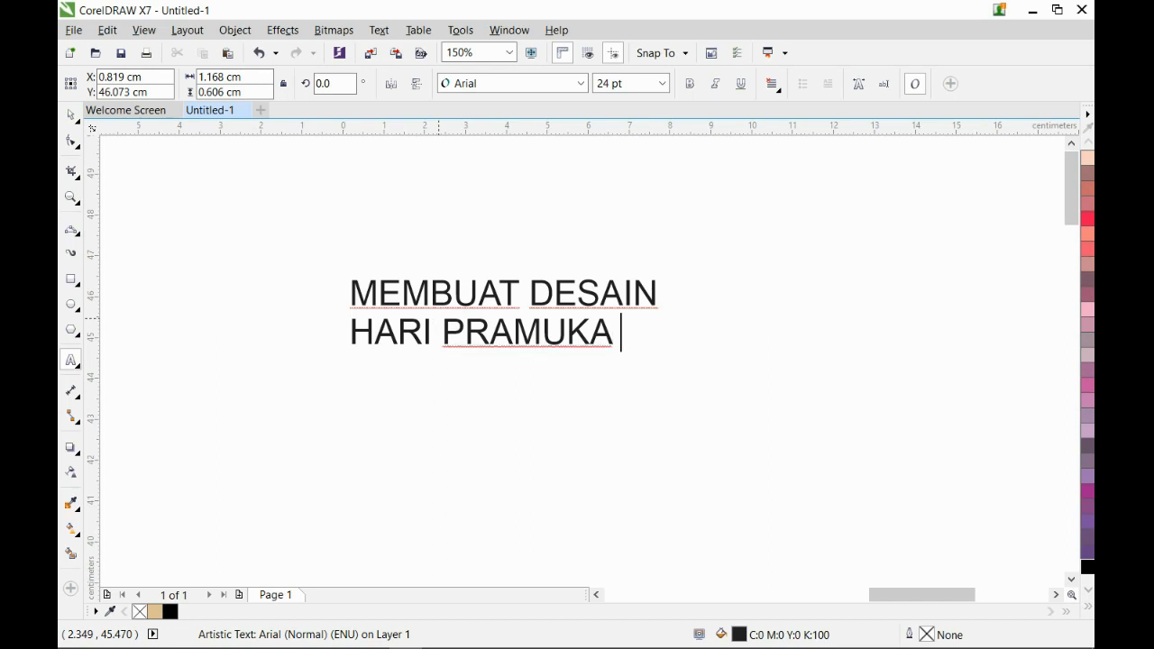
pyautogui.write(' TAHUN 2020 ')
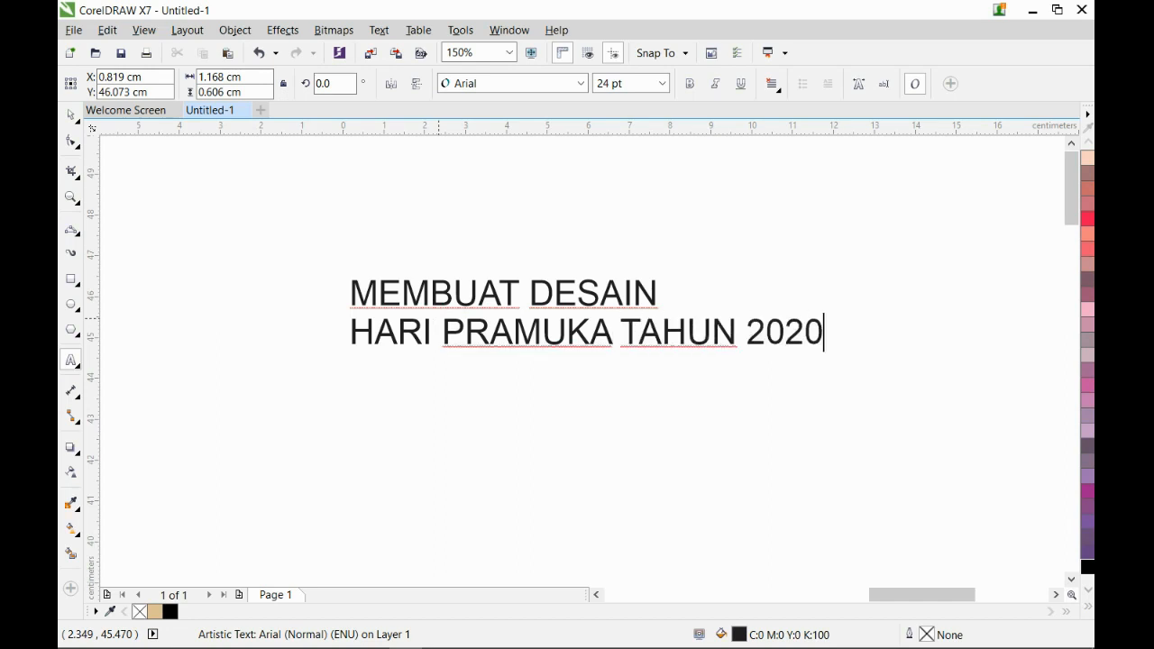
pyautogui.write('SIMPEL DAN MUDAH ')
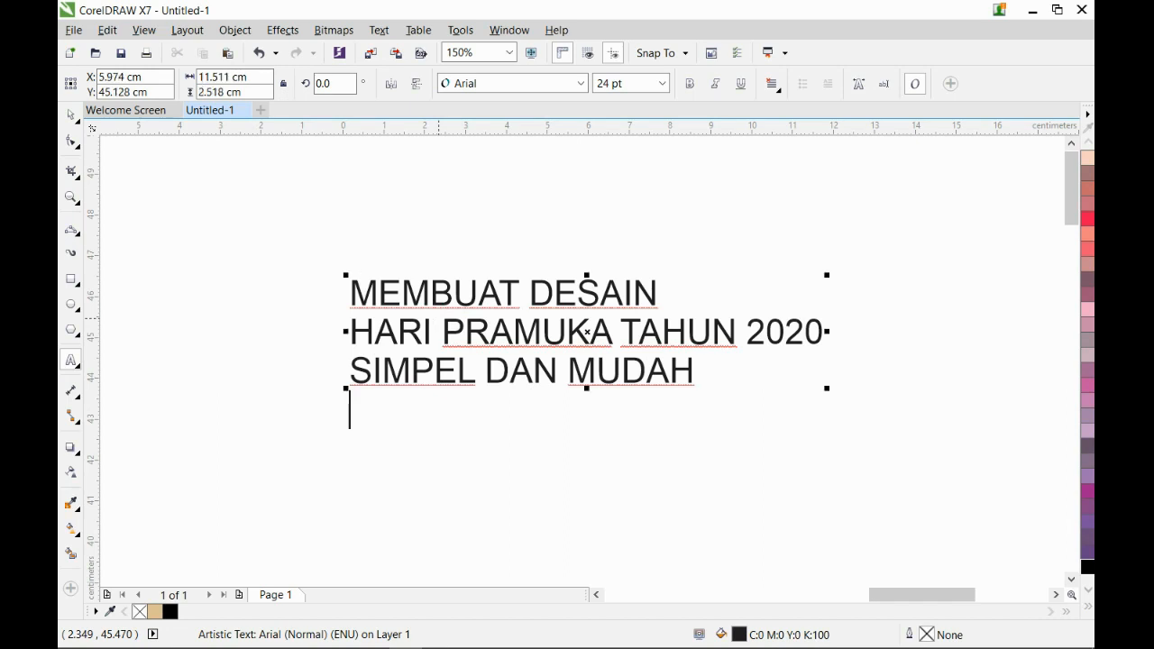
pyautogui.write('DAN TETAP MENARIK')
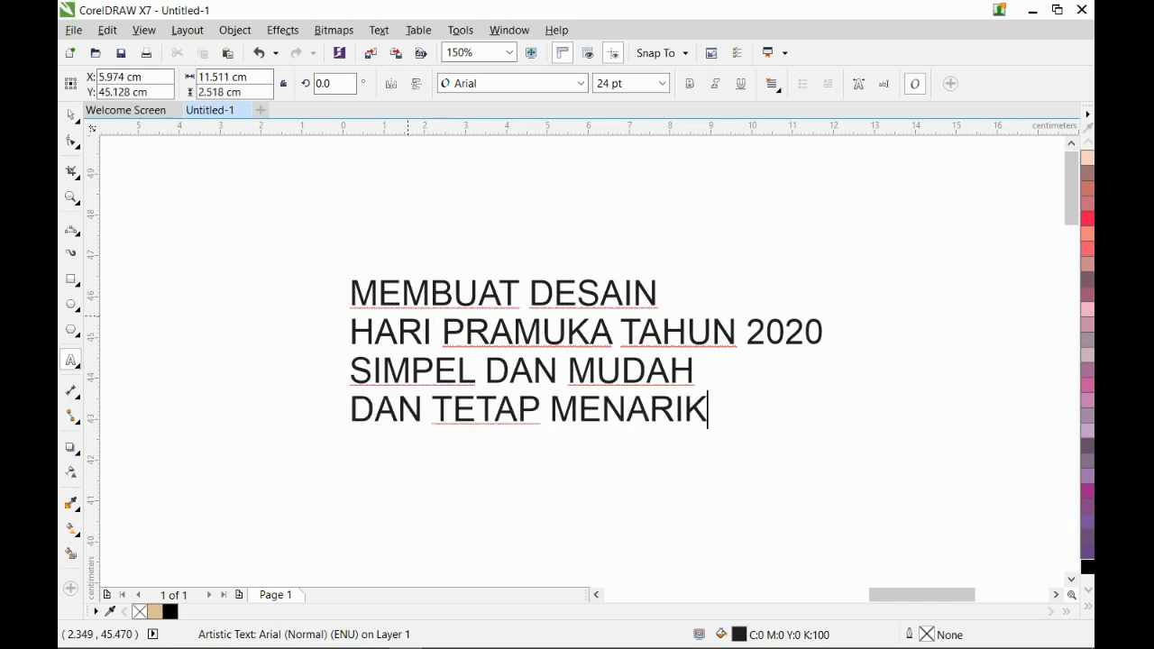
# Centre-align the four lines of the title text
pyautogui.click(71, 114)
pyautogui.click(772, 84)
pyautogui.click(794, 142)
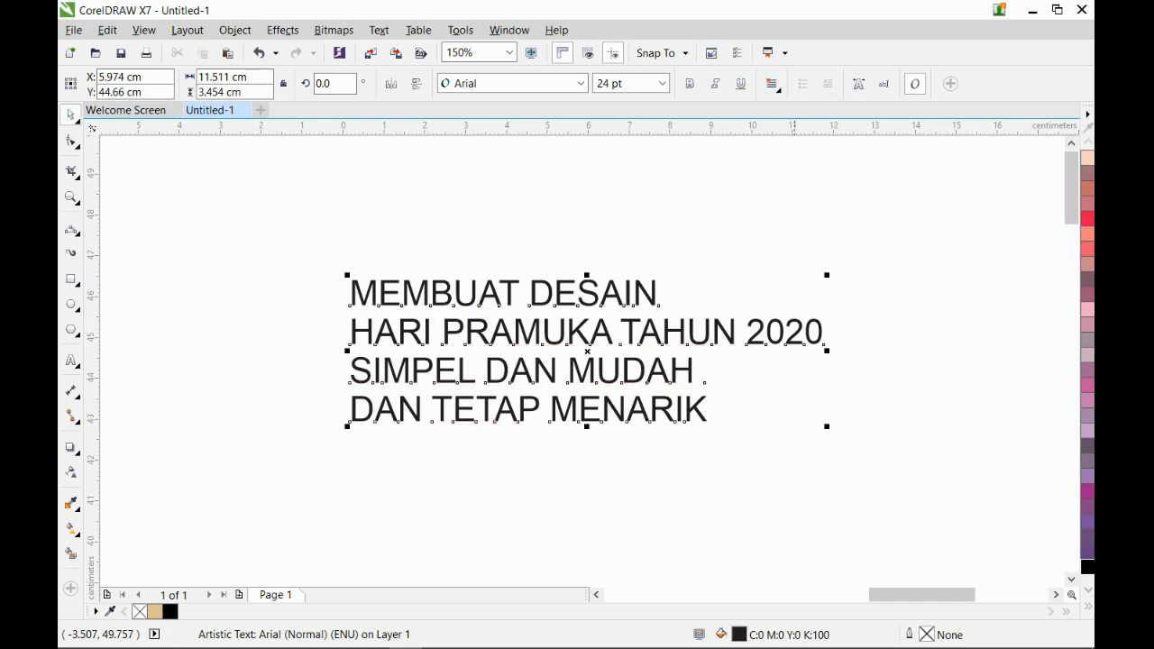
pyautogui.click(788, 239)
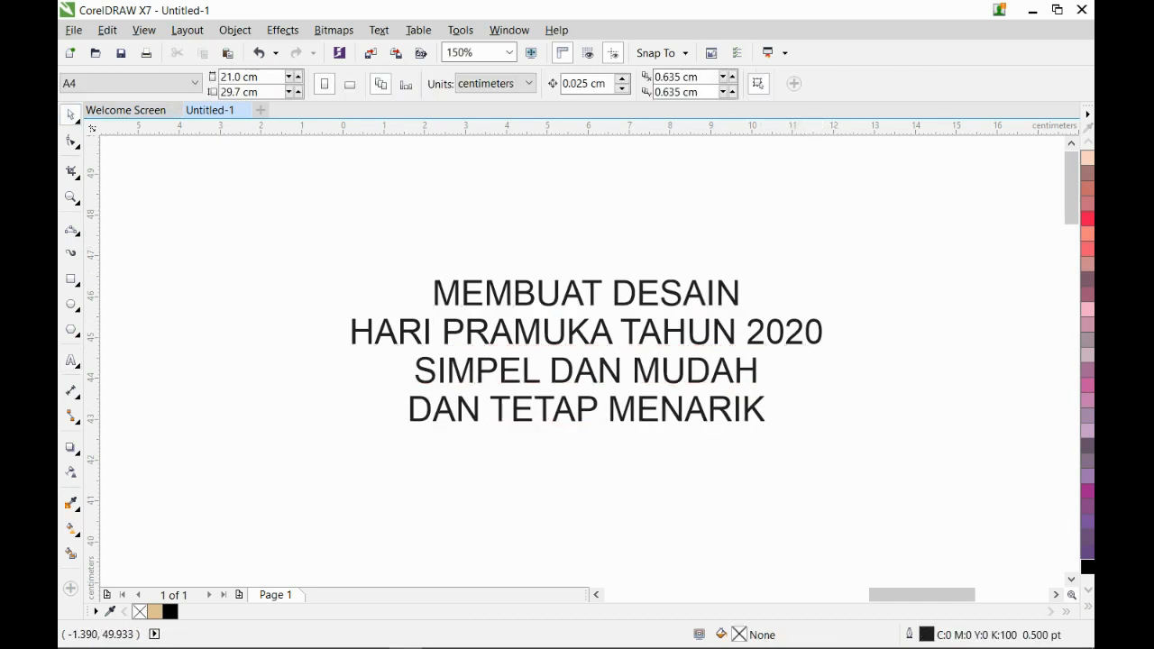
# Keep the document units in centimeters and set the page size to 300 cm wide by 100 cm high
pyautogui.click(494, 82)
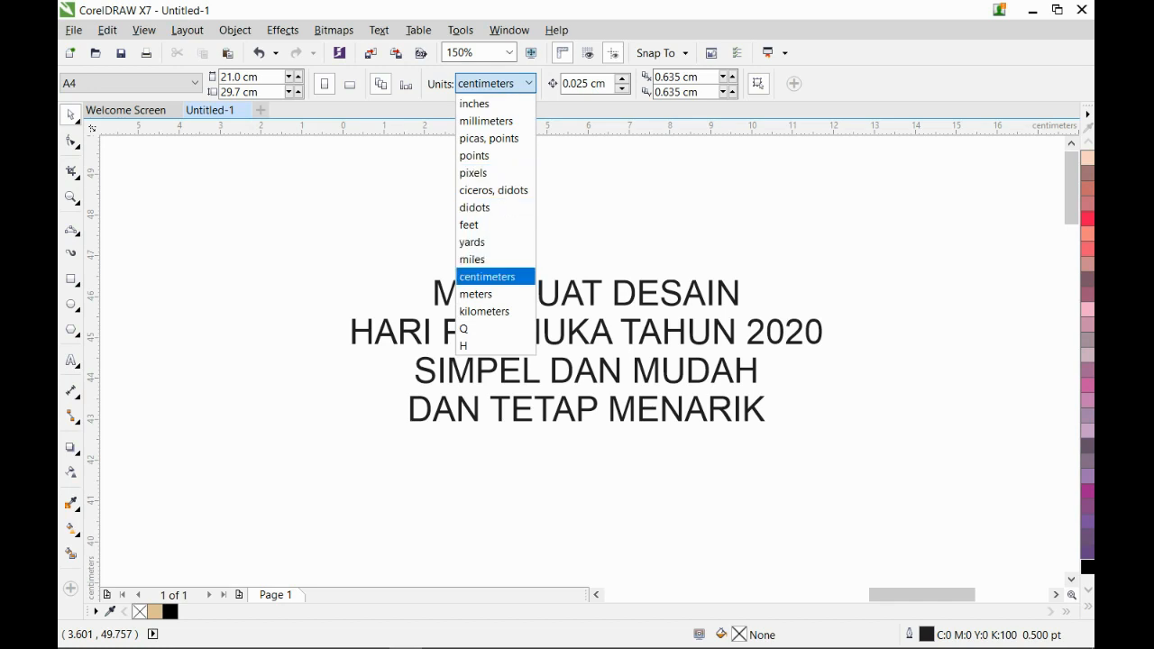
pyautogui.click(491, 275)
pyautogui.moveTo(261, 78); pyautogui.dragTo(203, 79)
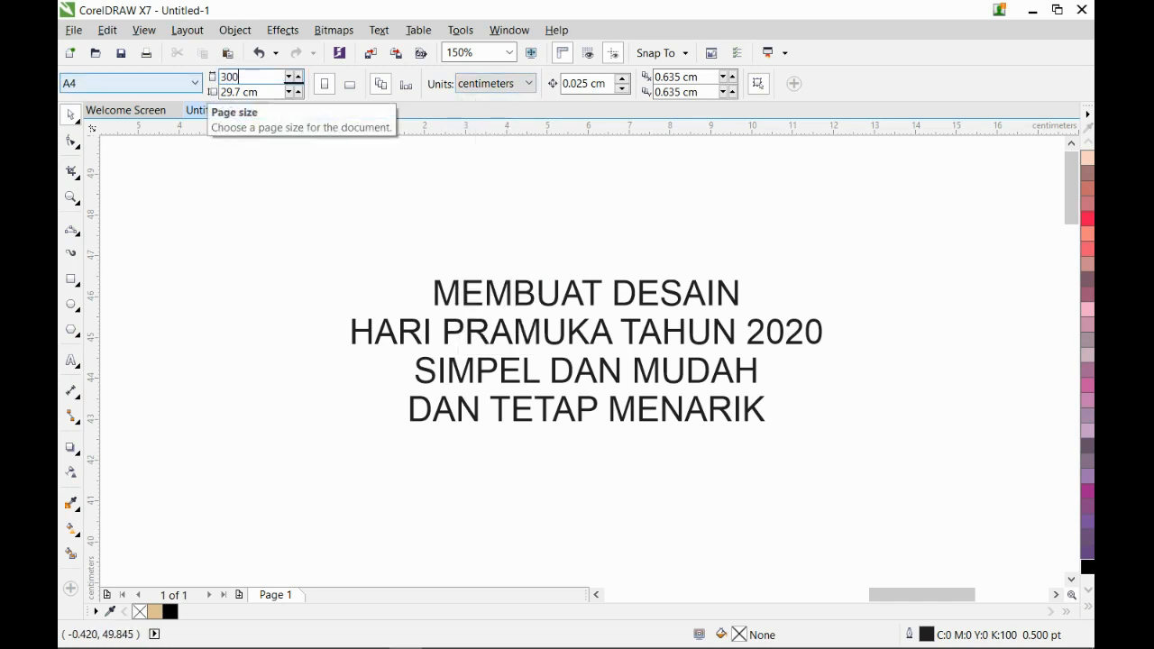
pyautogui.write('300')
pyautogui.press('Tab')
pyautogui.write('100')
pyautogui.press('Return')
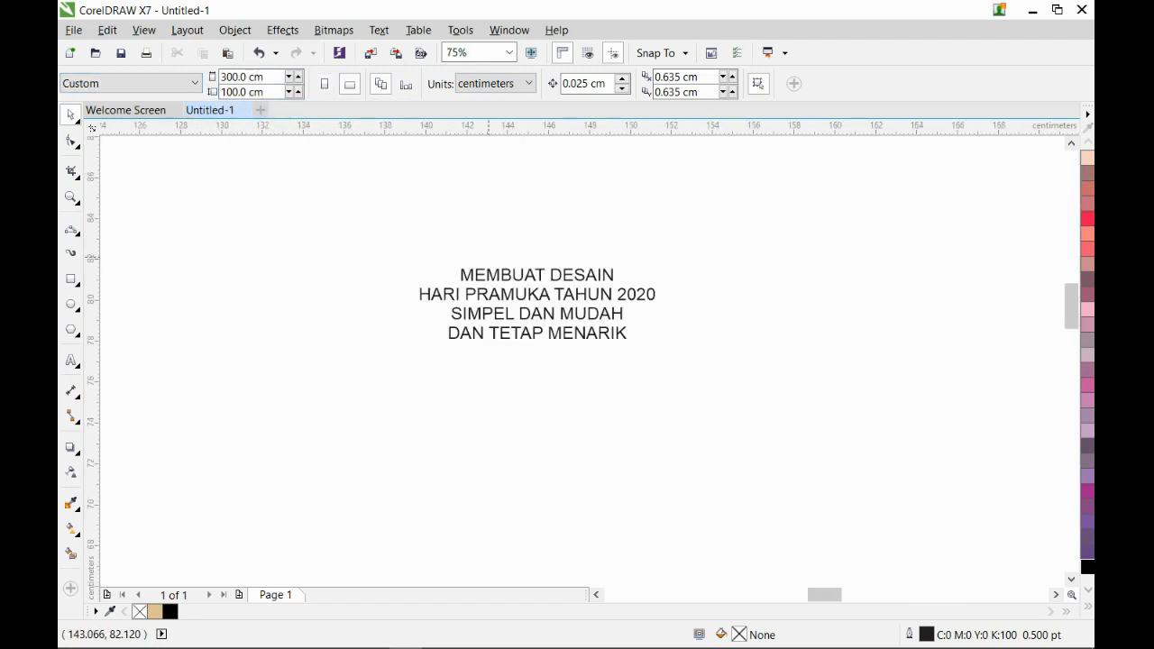
# Enlarge the title text and place it above the page, and move the scout illustration group below the page
pyautogui.scroll(-5, 488, 259)
pyautogui.scroll(-2, 512, 247)
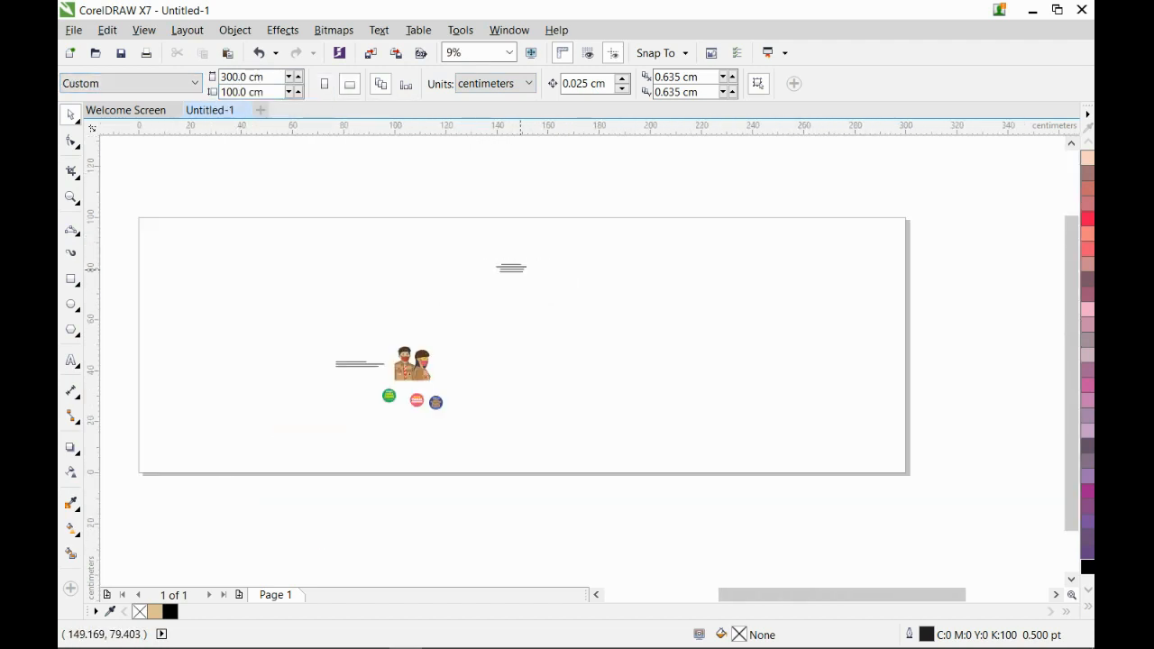
pyautogui.click(519, 269)
pyautogui.moveTo(527, 258); pyautogui.dragTo(548, 159)
pyautogui.moveTo(283, 330); pyautogui.dragTo(463, 495)
pyautogui.moveTo(410, 372); pyautogui.dragTo(361, 527)
pyautogui.click(472, 394)
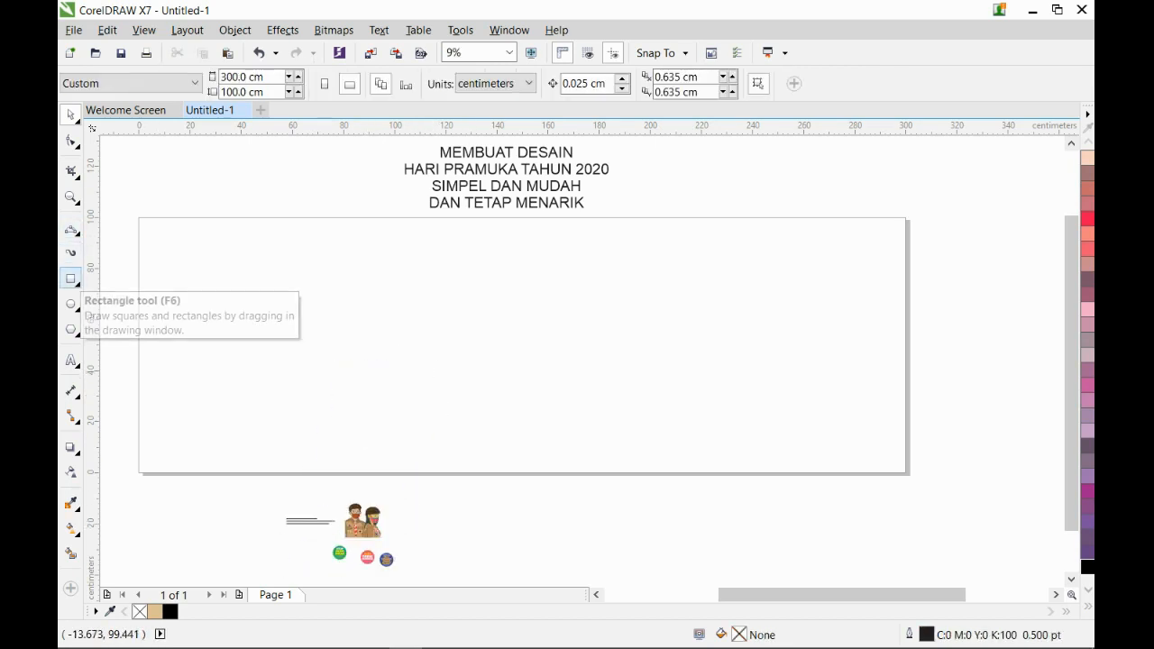
# Create a rectangle that matches the full 300 by 100 cm page
pyautogui.doubleClick(71, 279)
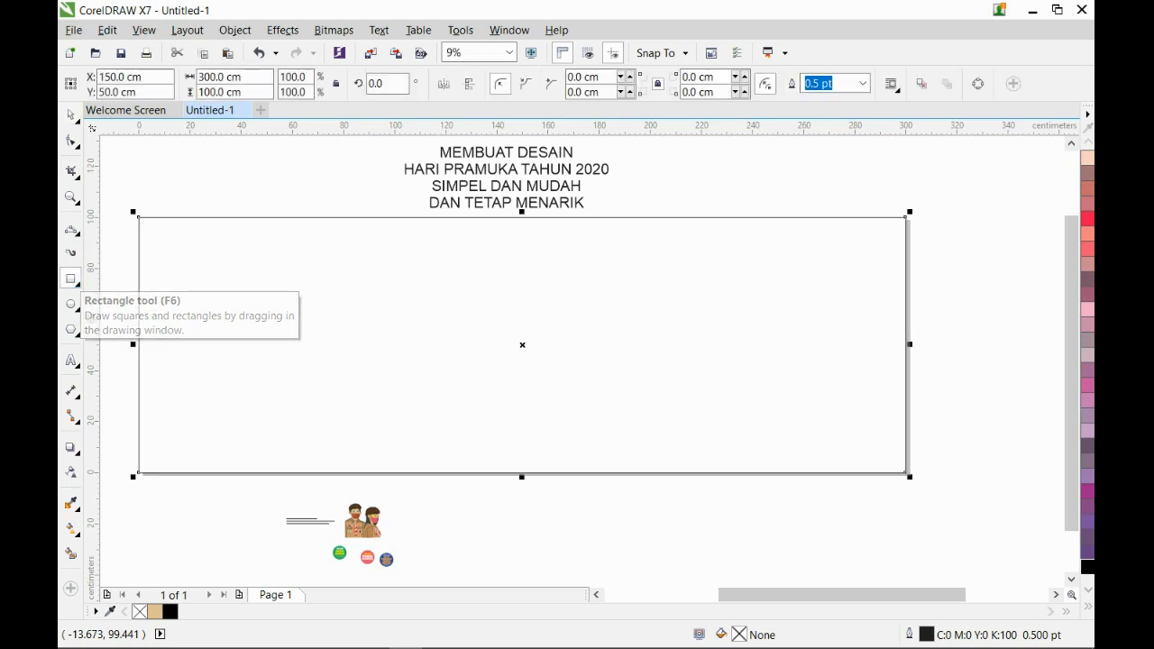
pyautogui.click(71, 115)
pyautogui.click(251, 170)
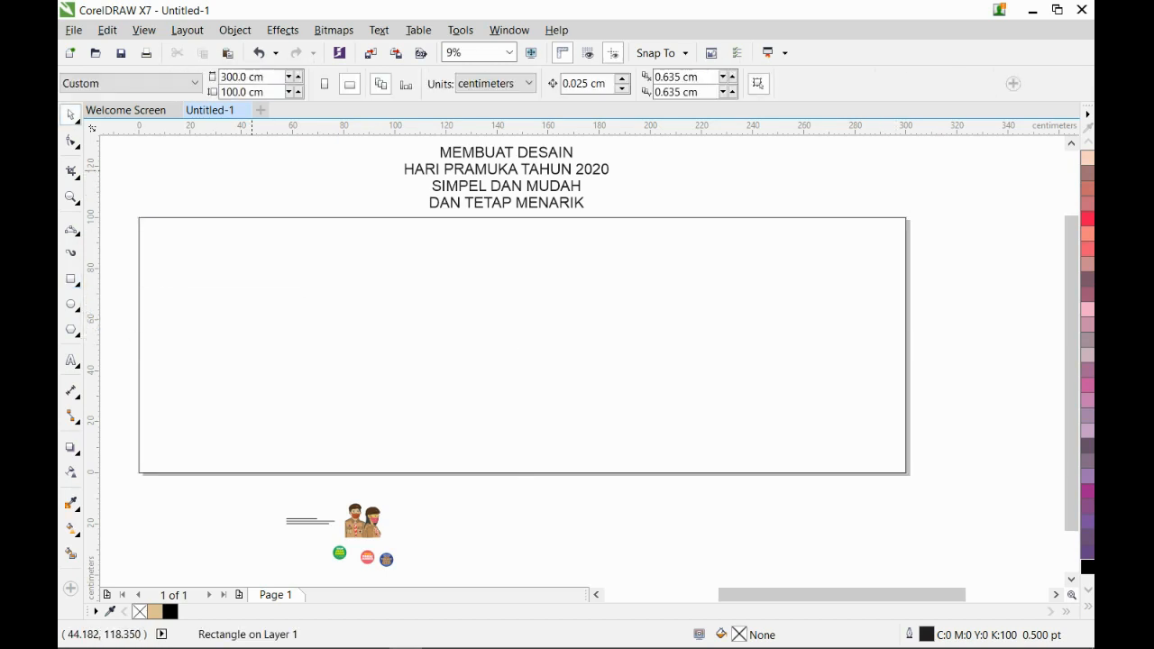
pyautogui.click(649, 261)
pyautogui.click(639, 187)
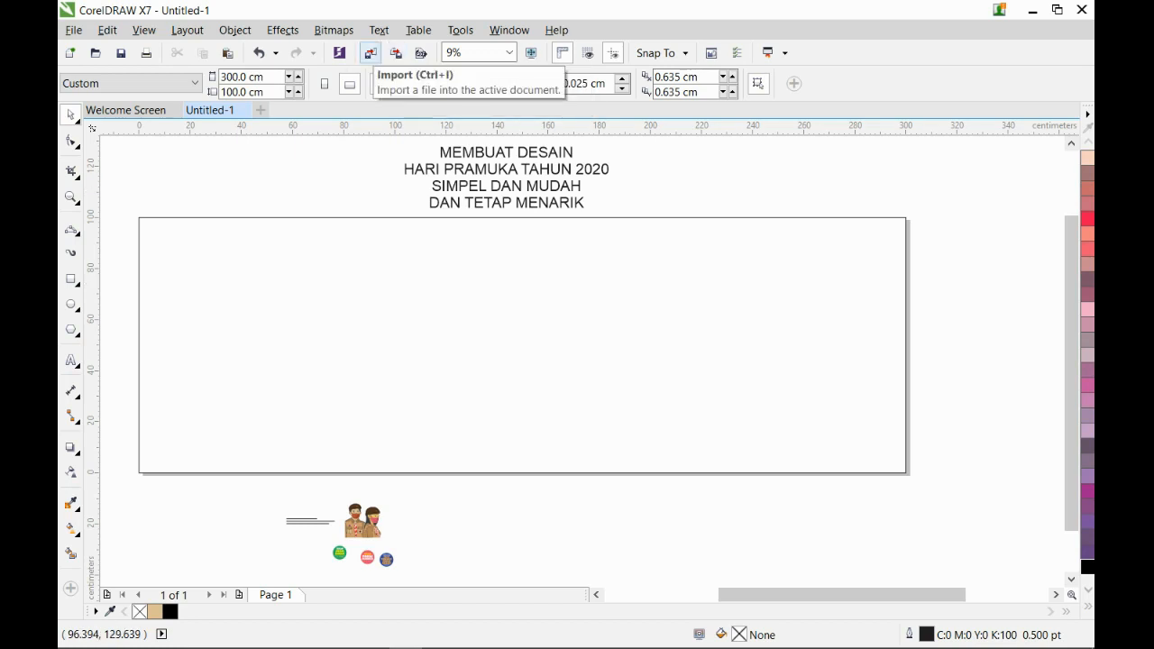
# Start importing files and open New folder inside Pictures to look through its scout images
pyautogui.click(370, 52)
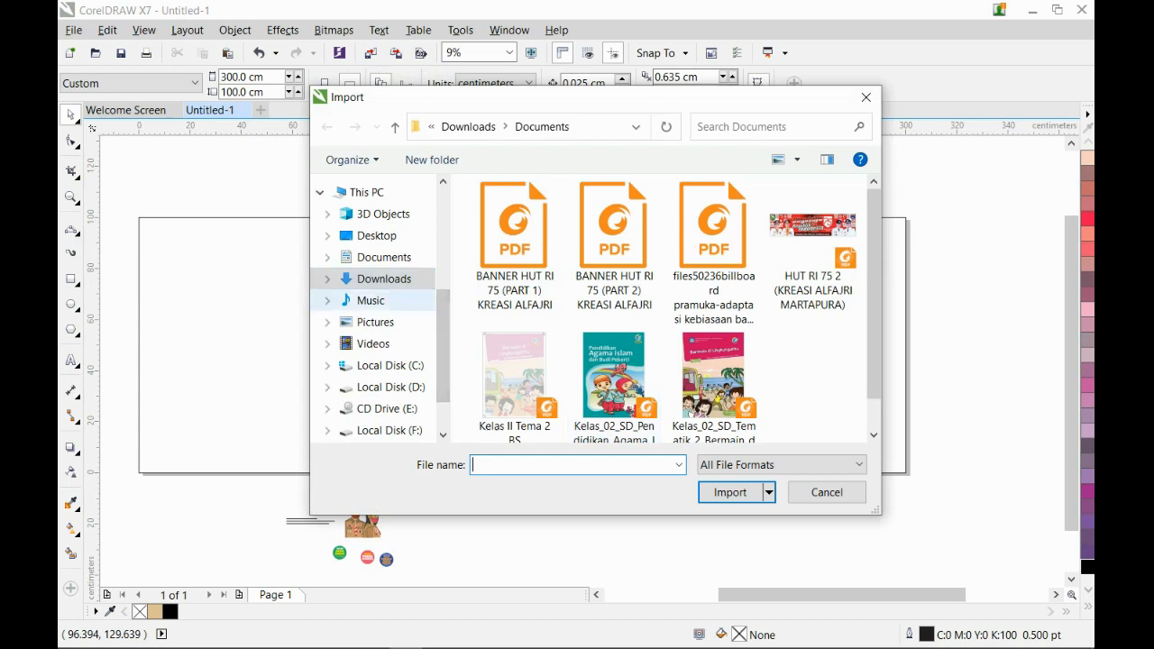
pyautogui.click(375, 322)
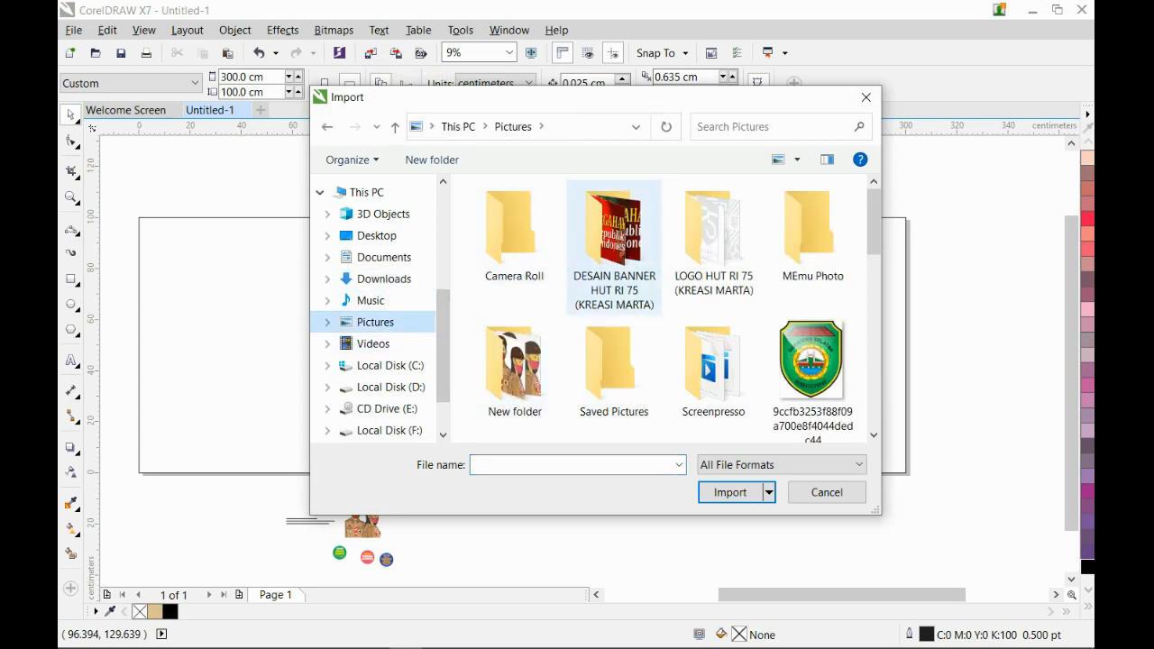
pyautogui.doubleClick(514, 365)
pyautogui.scroll(-1, 513, 365)
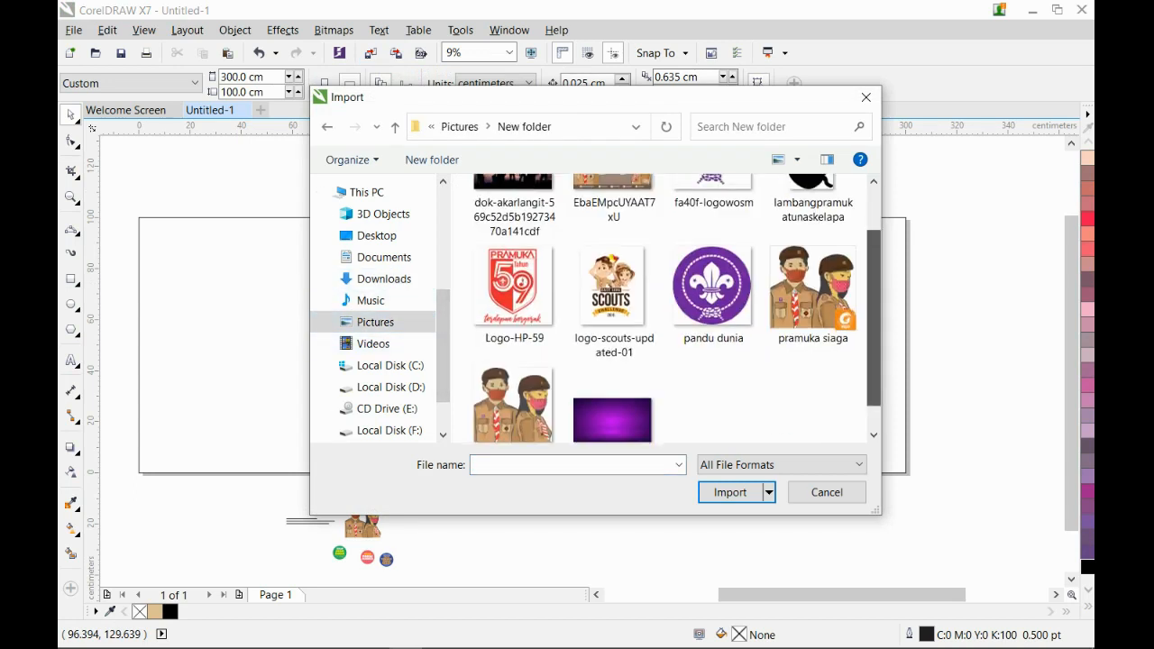
pyautogui.moveTo(874, 317); pyautogui.dragTo(874, 338)
pyautogui.click(614, 385)
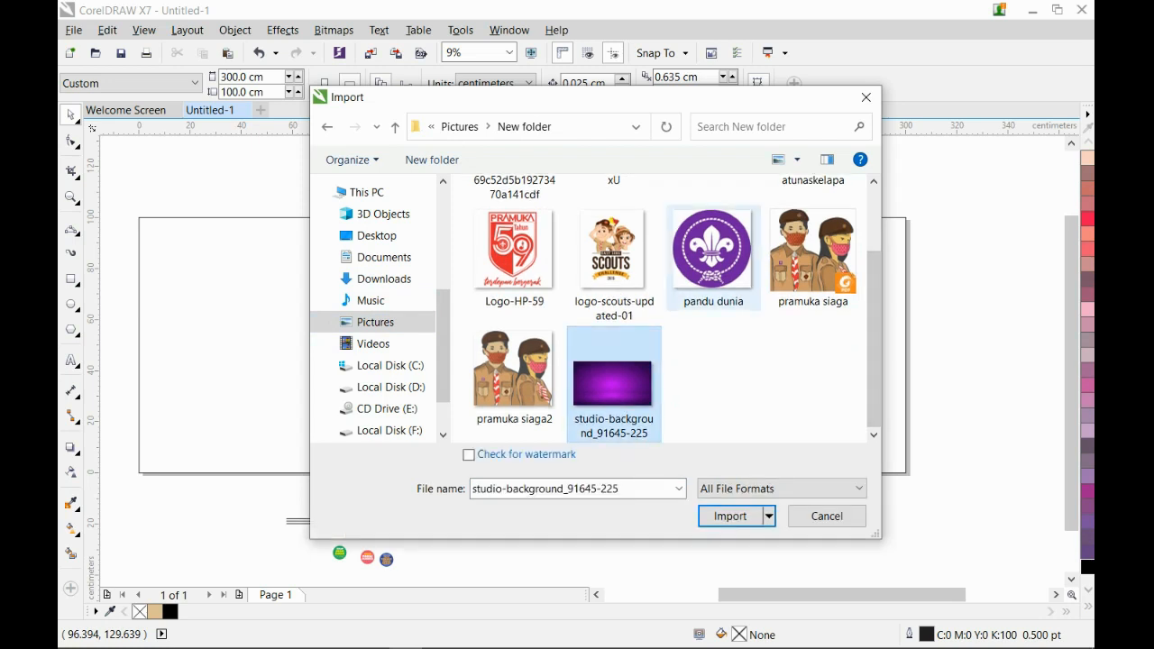
pyautogui.click(715, 249)
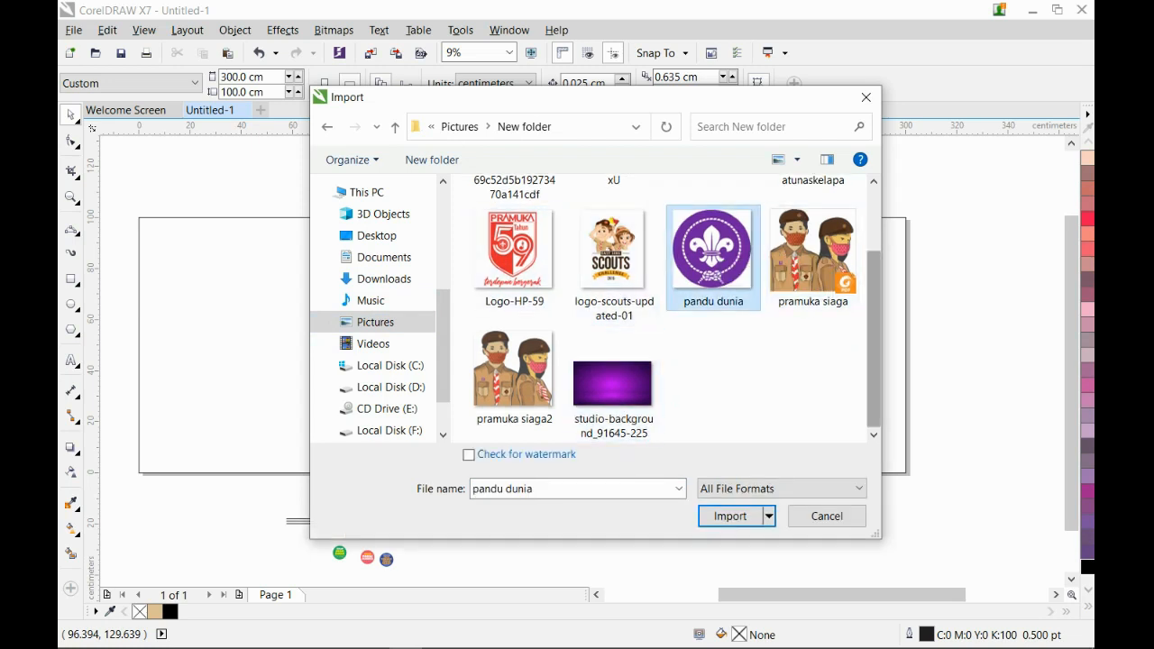
pyautogui.moveTo(874, 334); pyautogui.dragTo(873, 271)
# Import the dok-akarlangit, fa40f-logowosm, lambangpramukatunaskelapa, Logo-HP-59, pandu dunia and studio-background_91645-225 images together
pyautogui.click(514, 243)
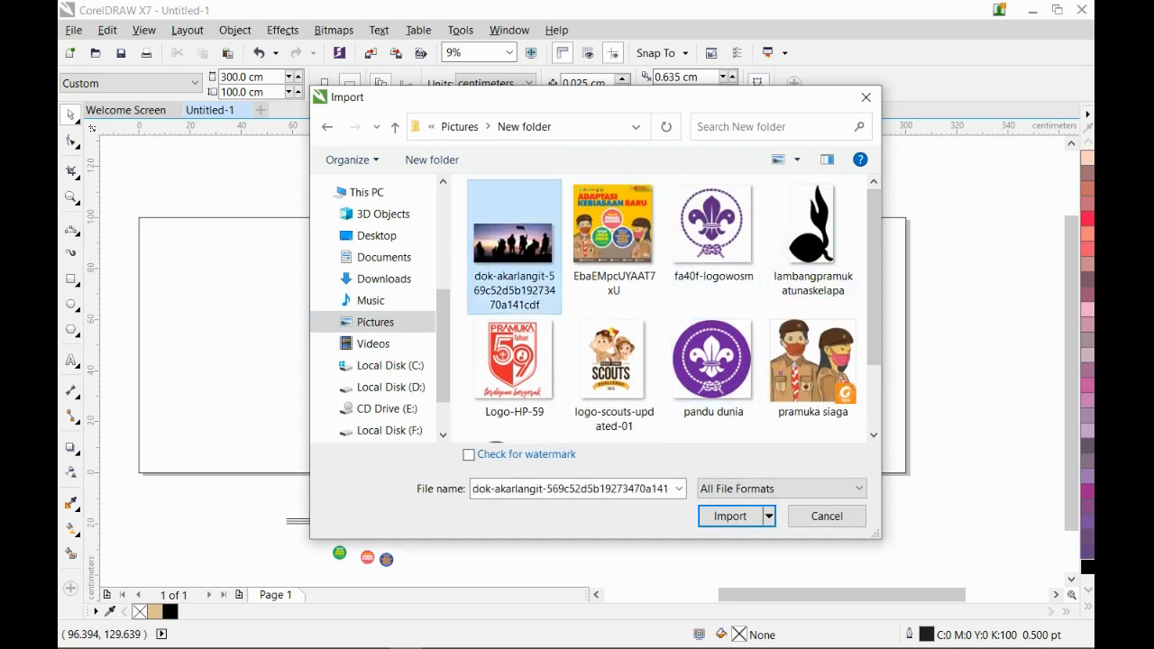
pyautogui.keyDown('ctrl'); pyautogui.click(713, 232); pyautogui.keyUp('ctrl')
pyautogui.keyDown('ctrl'); pyautogui.click(813, 236); pyautogui.keyUp('ctrl')
pyautogui.keyDown('ctrl'); pyautogui.click(514, 365); pyautogui.keyUp('ctrl')
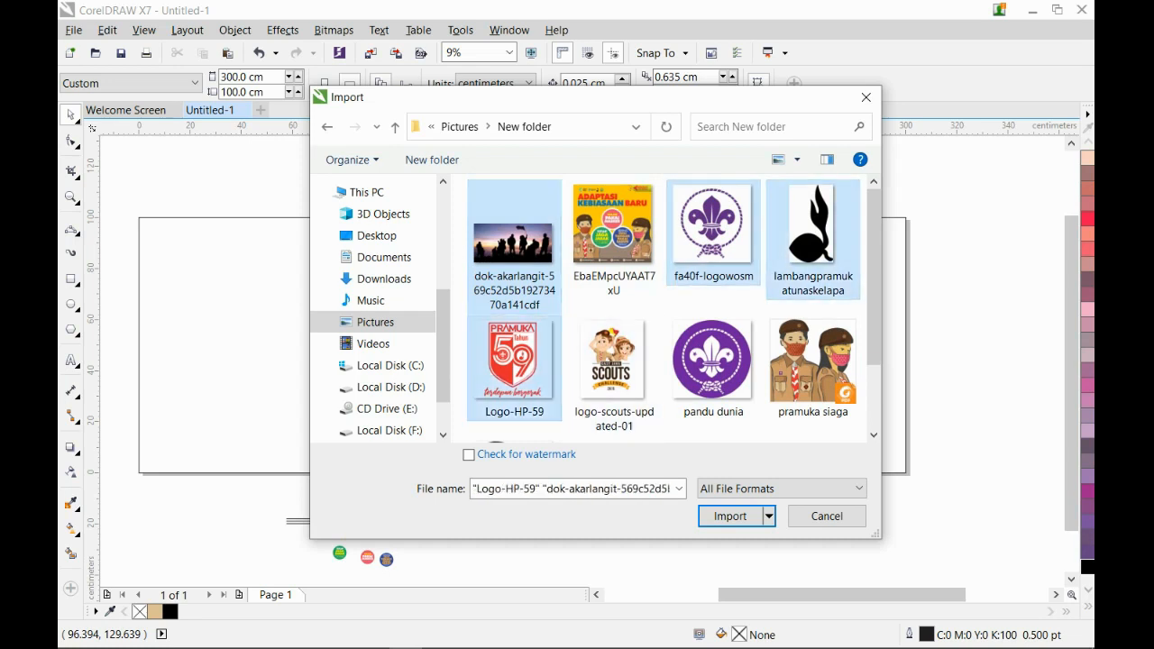
pyautogui.keyDown('ctrl'); pyautogui.click(713, 360); pyautogui.keyUp('ctrl')
pyautogui.moveTo(873, 271); pyautogui.dragTo(873, 333)
pyautogui.keyDown('ctrl'); pyautogui.click(614, 384); pyautogui.keyUp('ctrl')
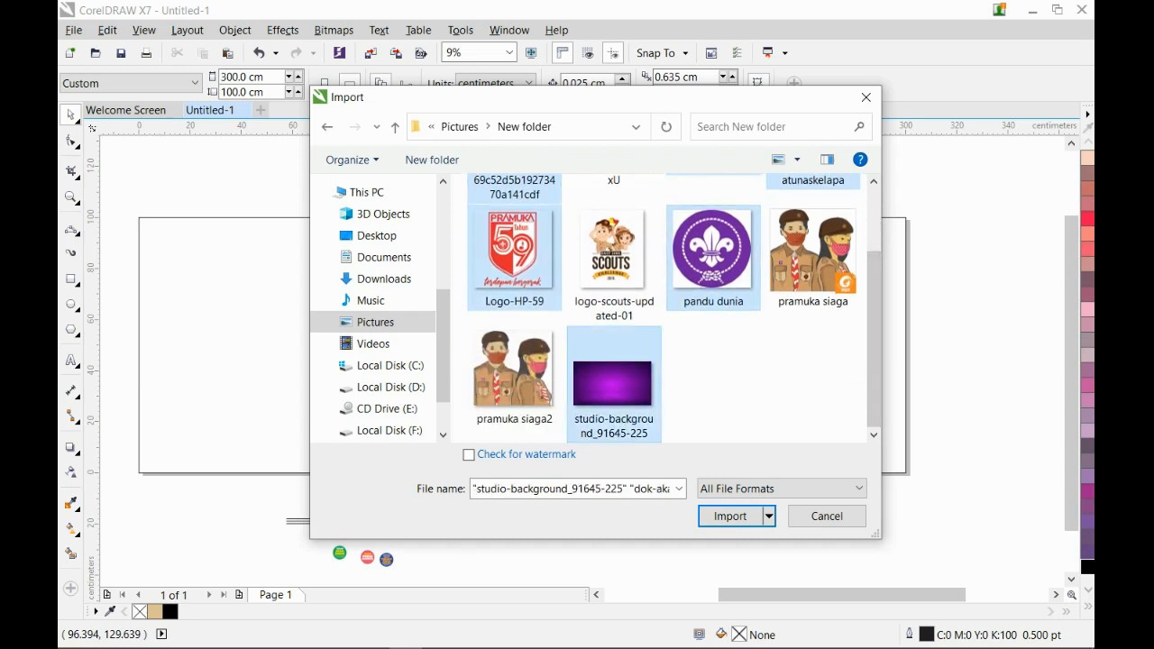
pyautogui.click(714, 515)
# Place the six imported images at their original size in the empty area to the left of the page
pyautogui.scroll(-2, 681, 342)
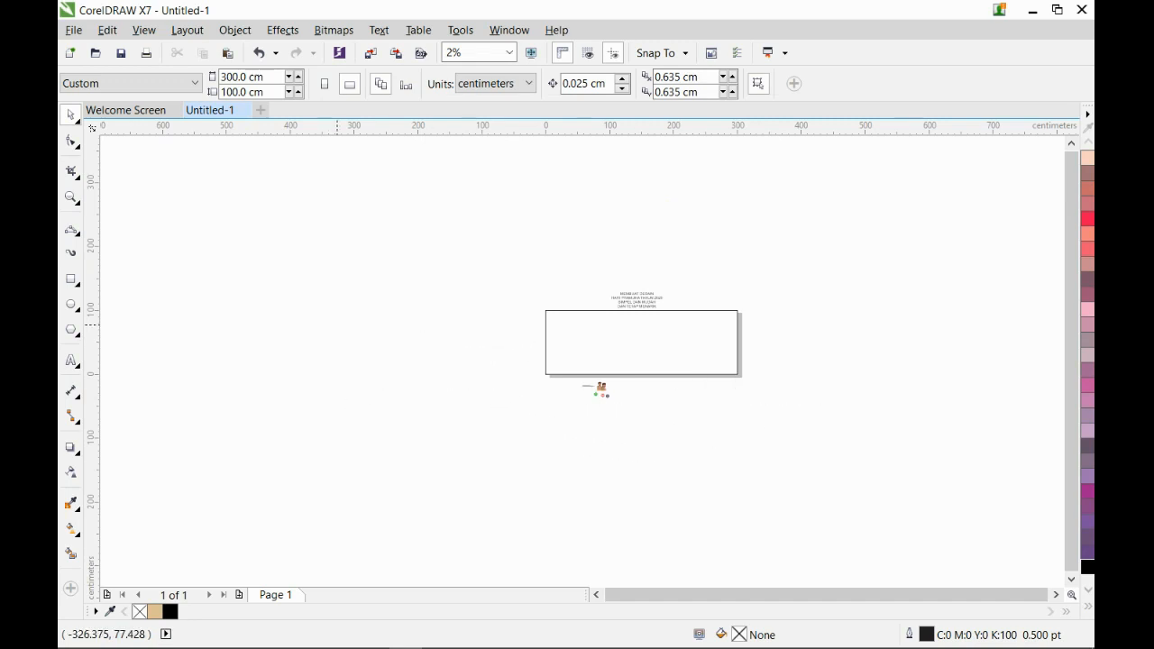
pyautogui.click(338, 326)
pyautogui.click(338, 326)
pyautogui.click(338, 327)
pyautogui.click(339, 326)
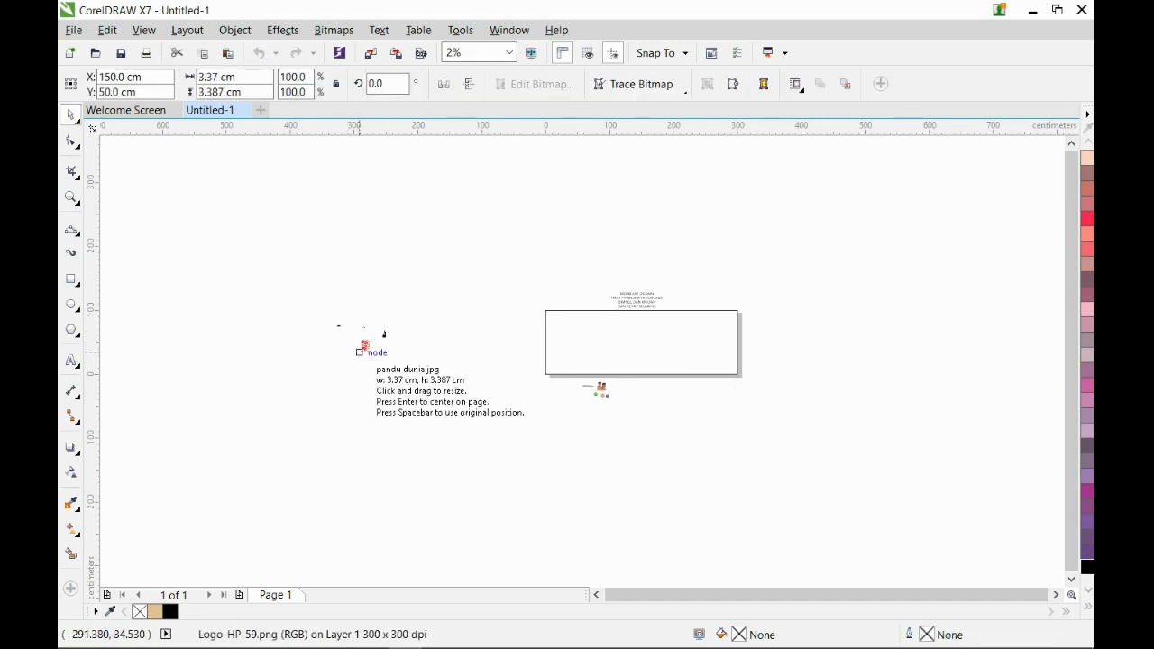
pyautogui.click(364, 347)
pyautogui.click(364, 348)
# Scale the six imported images together to about 298.5% and move them over, with the purple background on the page and the others below it
pyautogui.scroll(2, 364, 348)
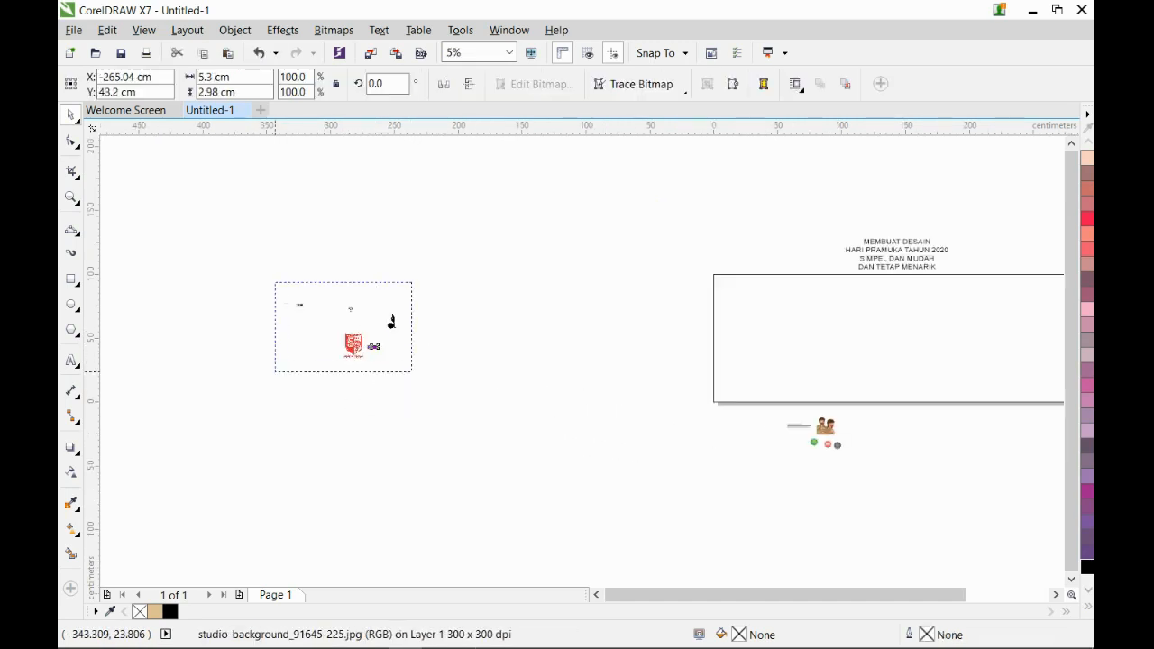
pyautogui.moveTo(412, 282); pyautogui.dragTo(275, 372)
pyautogui.moveTo(397, 358); pyautogui.dragTo(596, 496)
pyautogui.scroll(-1, 405, 292)
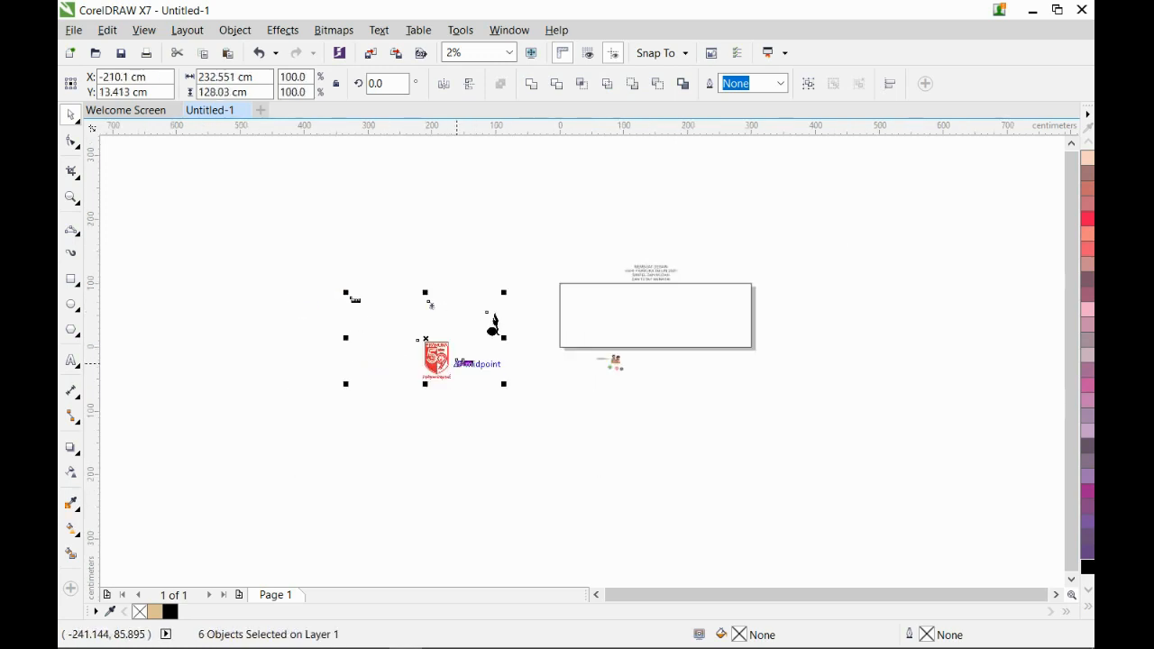
pyautogui.moveTo(457, 363); pyautogui.dragTo(632, 233)
pyautogui.scroll(2, 691, 415)
pyautogui.click(720, 442)
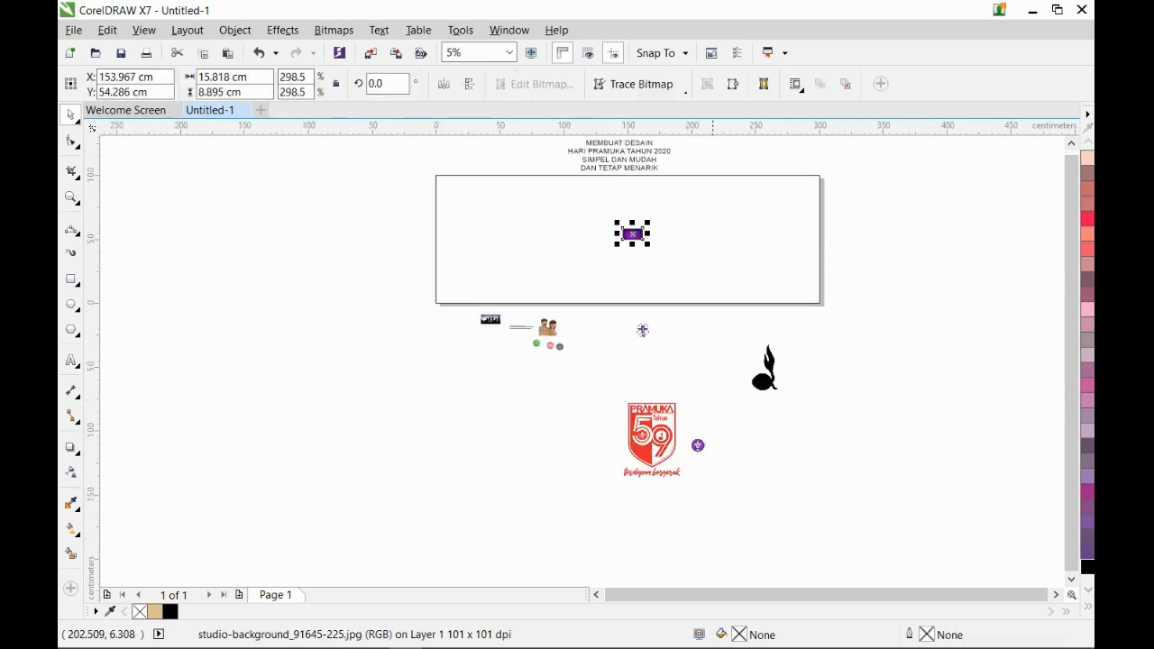
pyautogui.scroll(4, 632, 234)
pyautogui.scroll(-4, 629, 286)
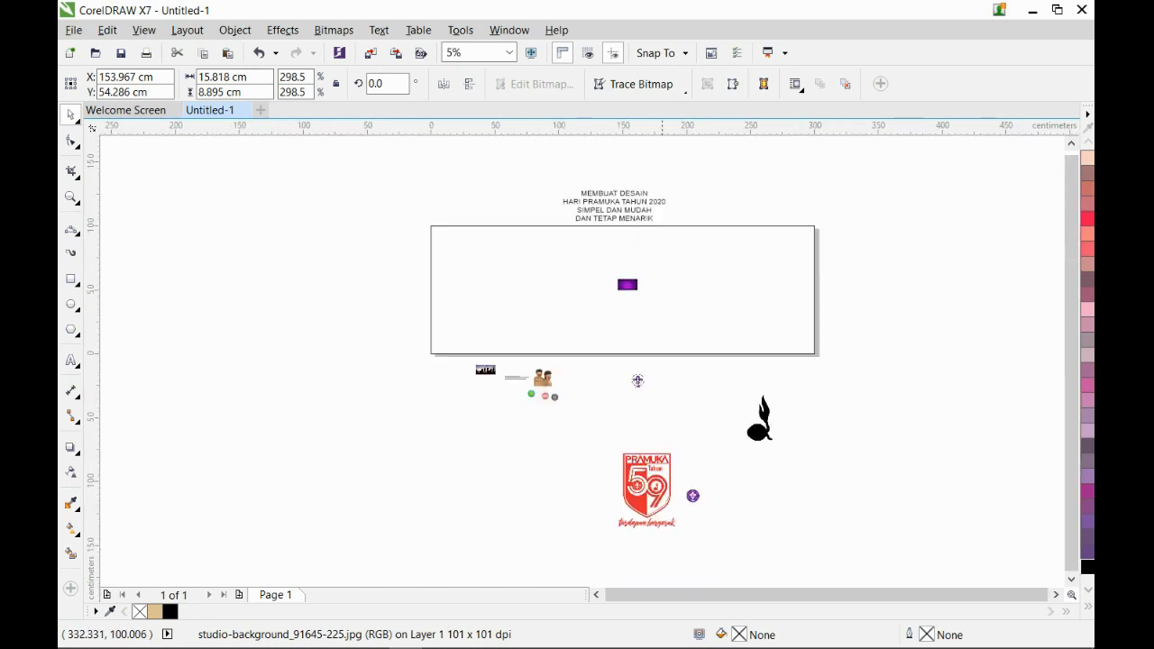
# Resize the purple background image to 300 × 100 cm and centre it on the page
pyautogui.scroll(2, 627, 285)
pyautogui.write('300')
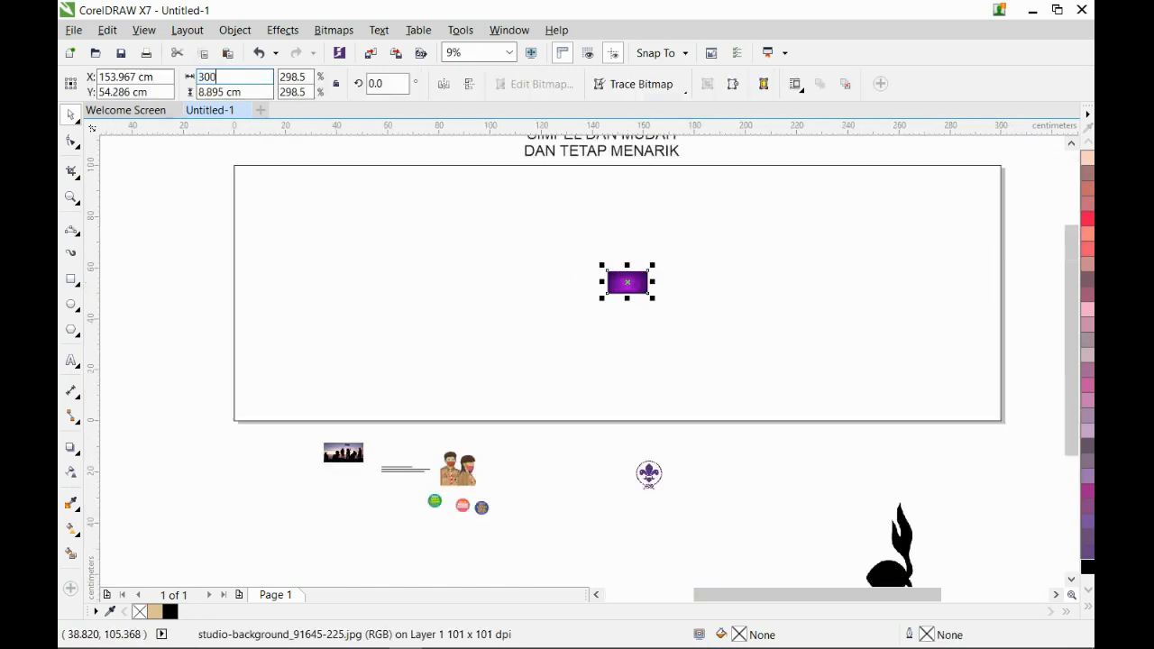
pyautogui.press('Tab')
pyautogui.write('12')
pyautogui.press('Return')
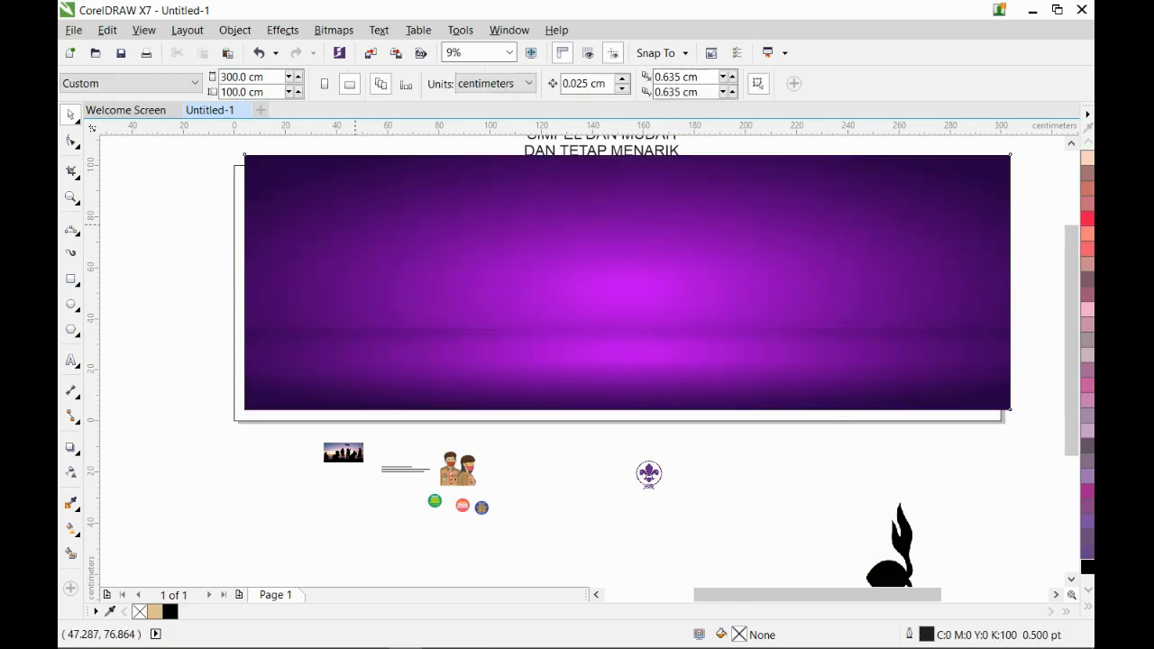
pyautogui.moveTo(345, 269); pyautogui.dragTo(539, 299)
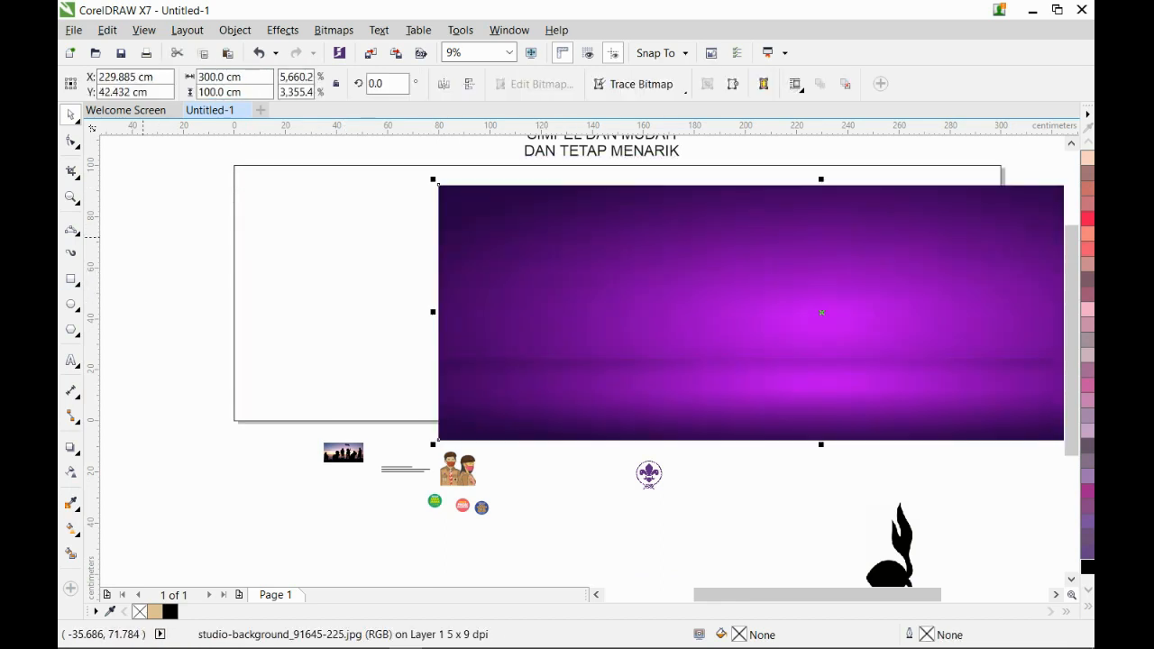
pyautogui.press('p')
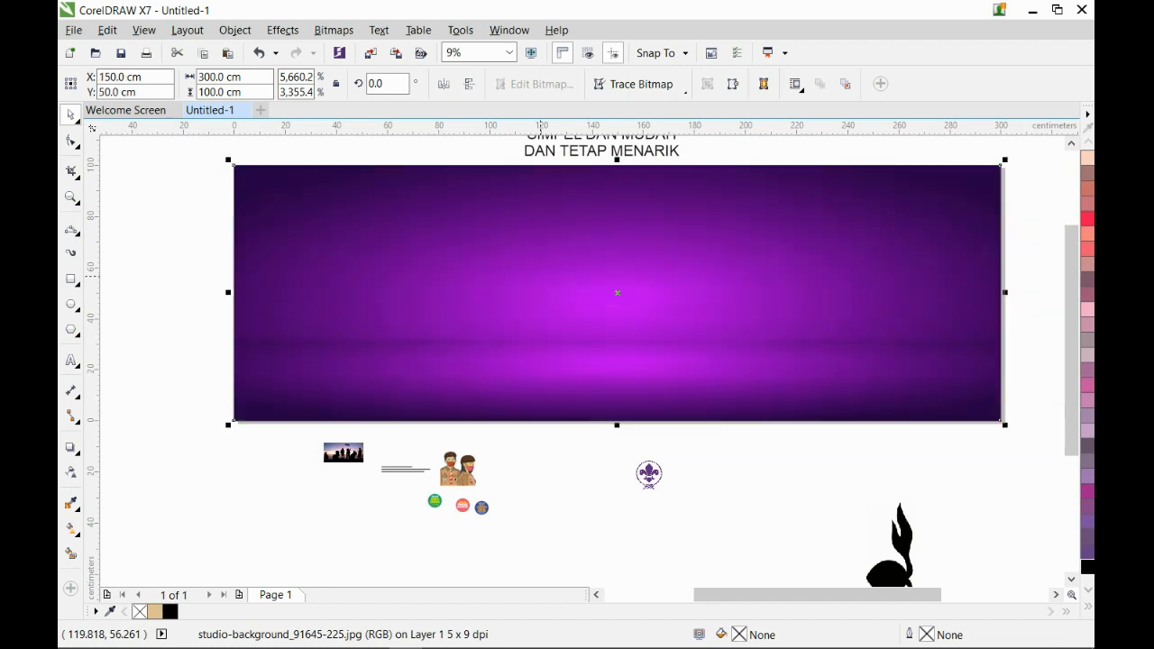
pyautogui.click(153, 293)
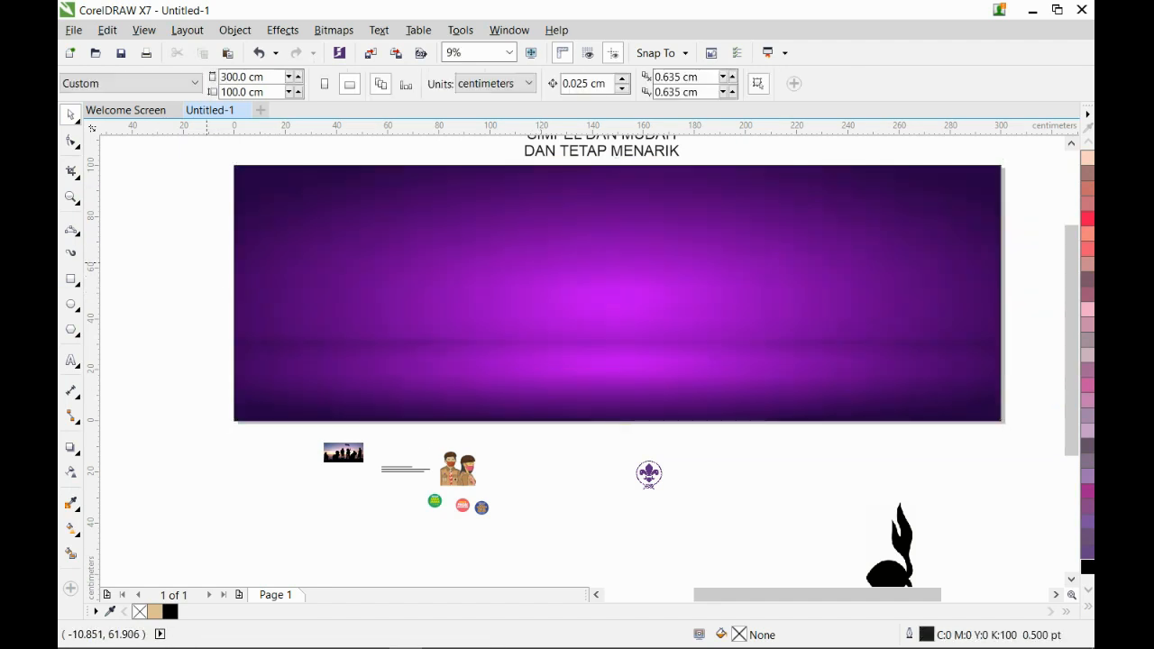
# Enlarge the dok-akarlangit silhouette photo to about 114 × 57 cm and bring it to the front
pyautogui.scroll(-2, 709, 474)
pyautogui.click(525, 464)
pyautogui.scroll(2, 531, 464)
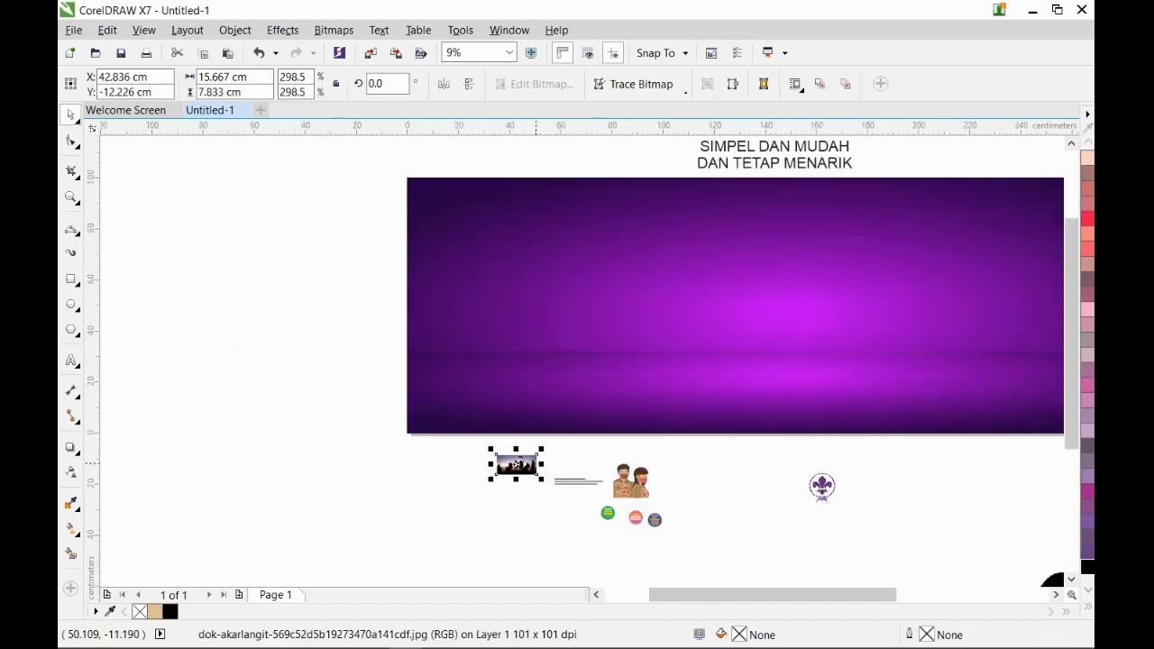
pyautogui.moveTo(541, 447); pyautogui.dragTo(792, 323)
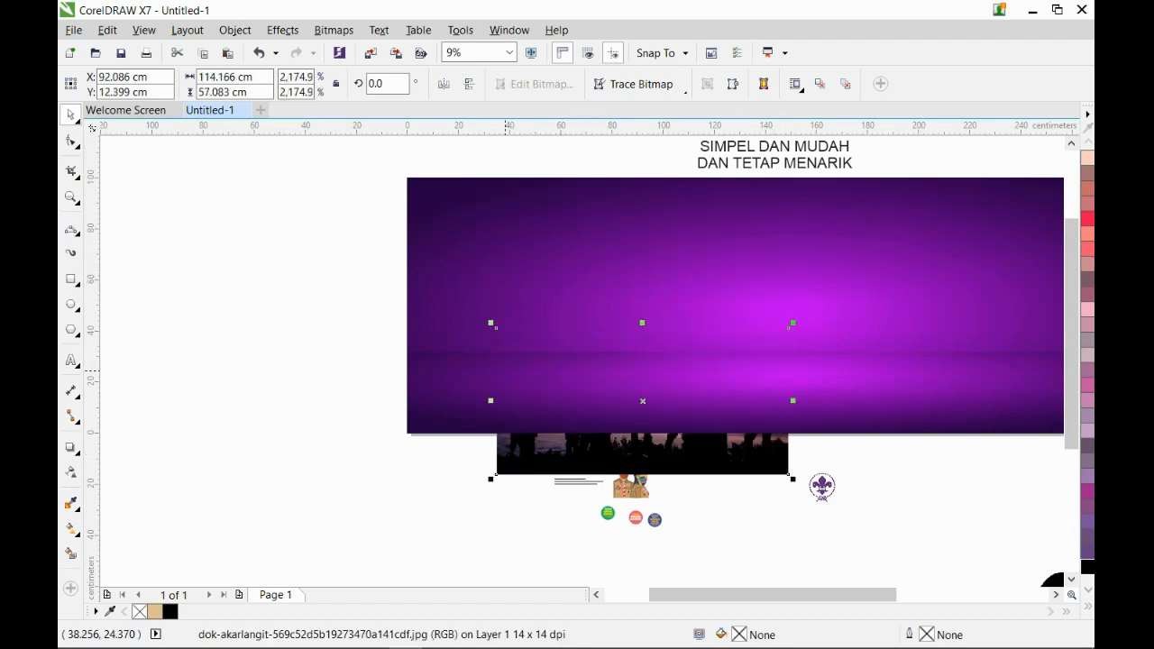
pyautogui.hotkey('shift', 'pageup')
pyautogui.click(319, 386)
# Move the silhouette photo onto the middle of the banner and enlarge it to about 188 × 94 cm
pyautogui.scroll(-1, 319, 386)
pyautogui.moveTo(513, 392); pyautogui.dragTo(586, 341)
pyautogui.scroll(1, 630, 299)
pyautogui.moveTo(631, 307); pyautogui.dragTo(733, 218)
# Align the silhouette photo's bottom edge with the bottom of the purple background
pyautogui.keyDown('shift'); pyautogui.click(778, 389); pyautogui.keyUp('shift')
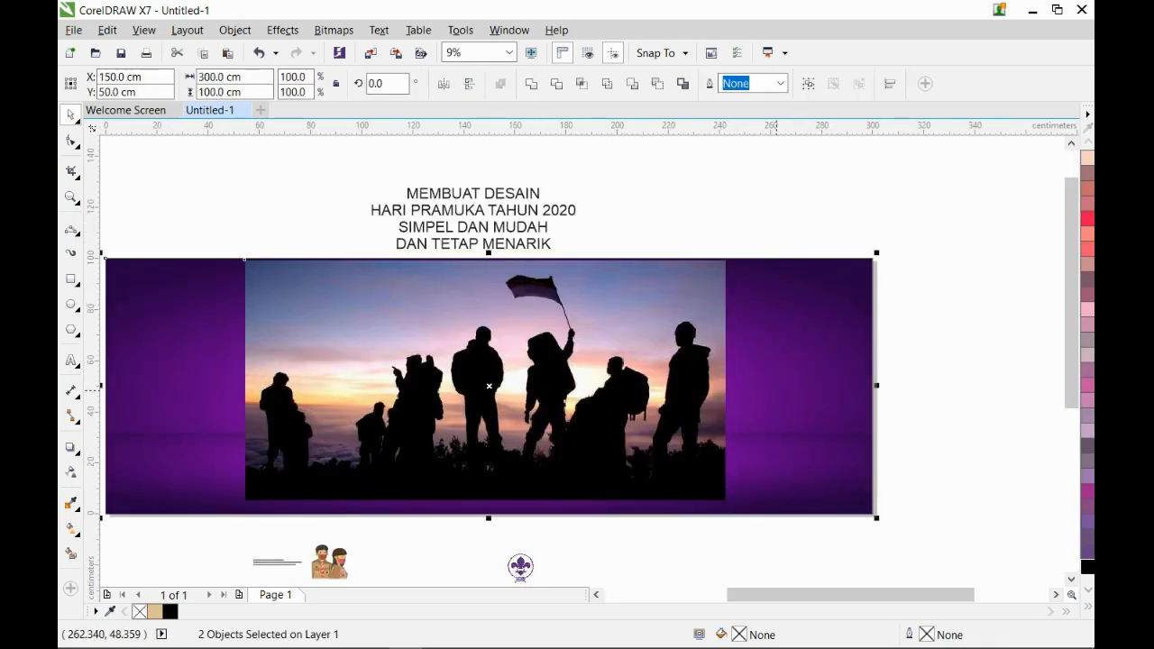
pyautogui.click(905, 380)
pyautogui.click(696, 419)
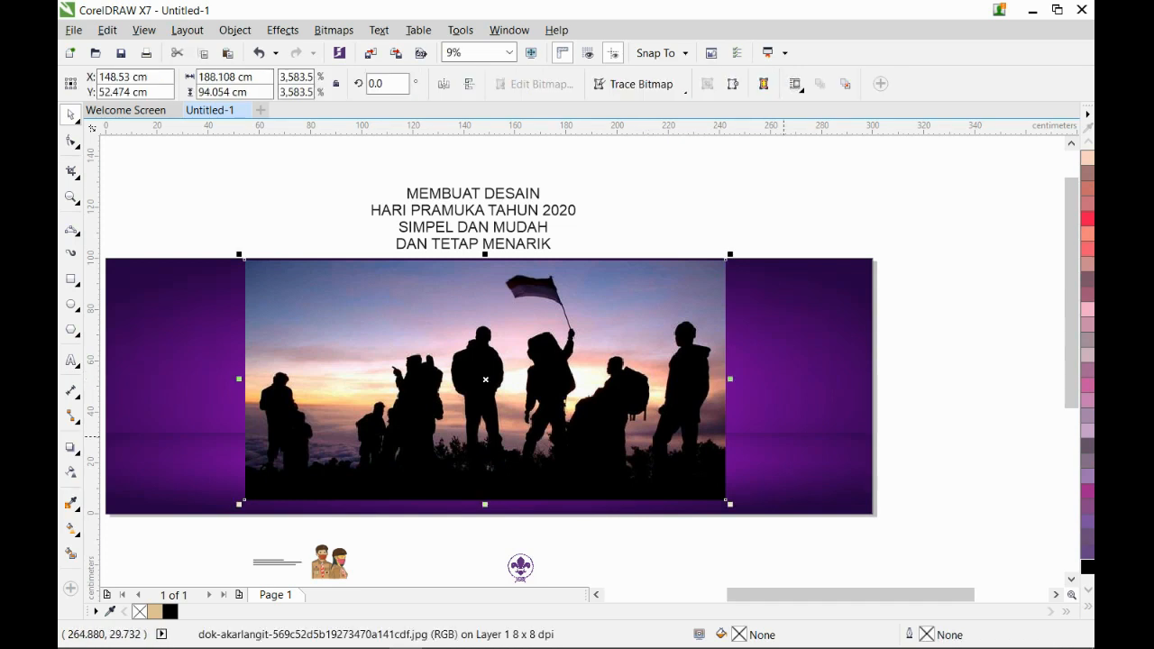
pyautogui.keyDown('shift'); pyautogui.click(785, 439); pyautogui.keyUp('shift')
pyautogui.click(670, 354)
pyautogui.keyDown('shift'); pyautogui.click(793, 353); pyautogui.keyUp('shift')
pyautogui.press('b')
pyautogui.click(911, 329)
pyautogui.scroll(-1, 910, 331)
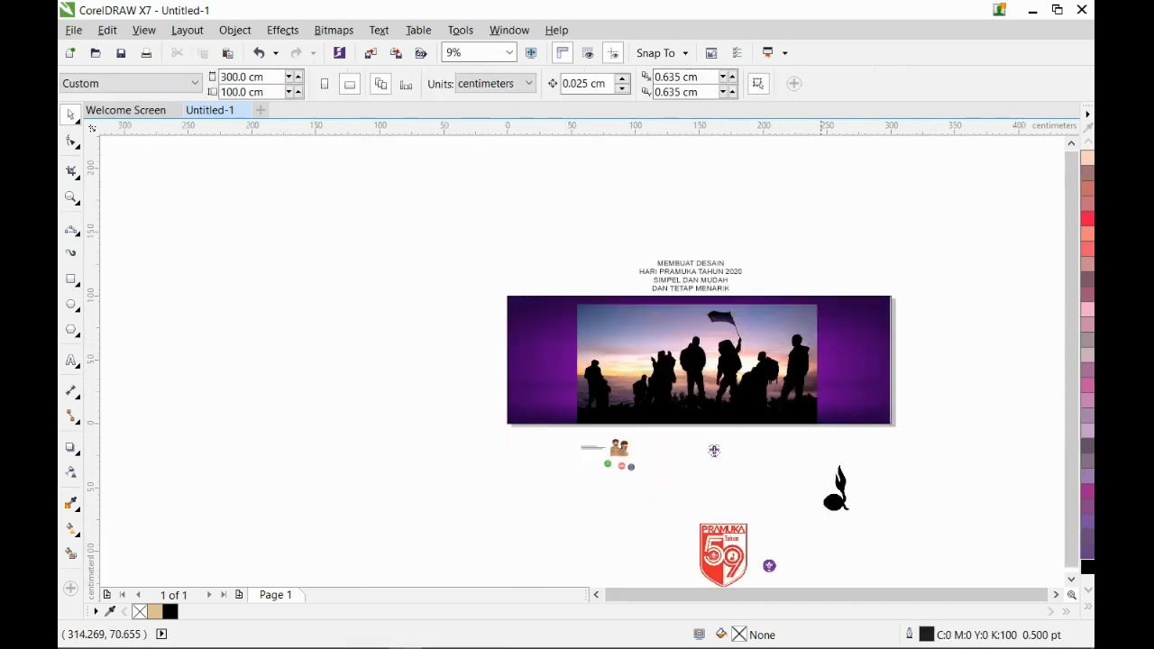
# Align the silhouette photo with the background's right edge and enlarge it to about 200 × 100 cm, filling the banner height
pyautogui.click(809, 332)
pyautogui.scroll(1, 819, 332)
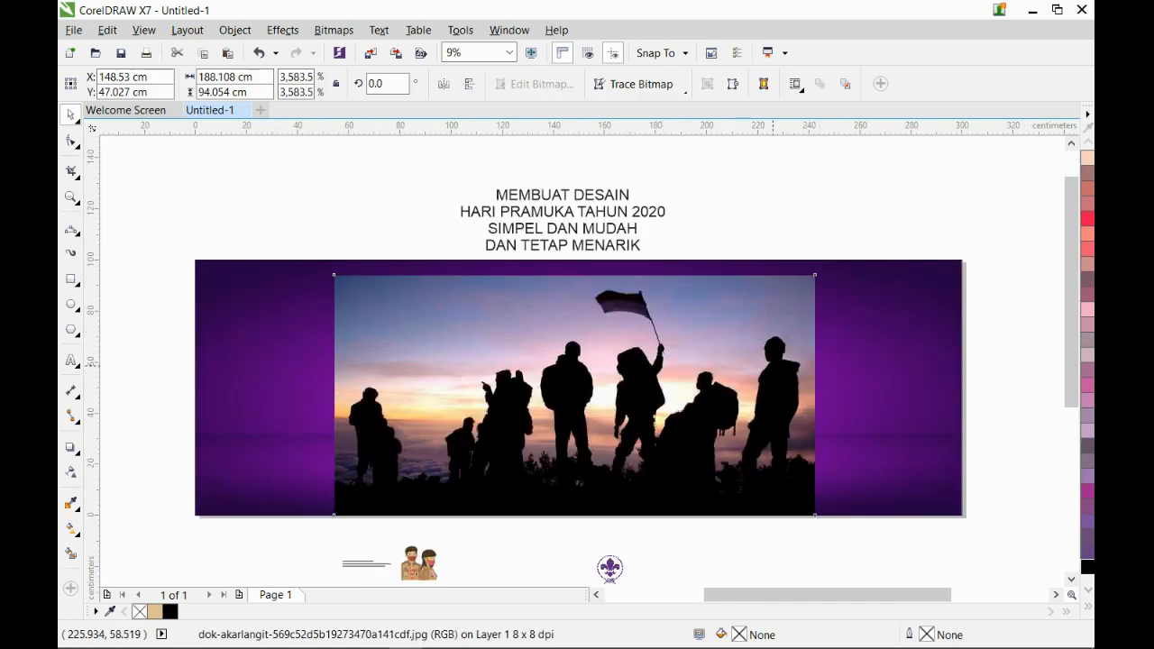
pyautogui.moveTo(775, 365); pyautogui.dragTo(901, 365)
pyautogui.keyDown('shift'); pyautogui.click(931, 265); pyautogui.keyUp('shift')
pyautogui.press('r')
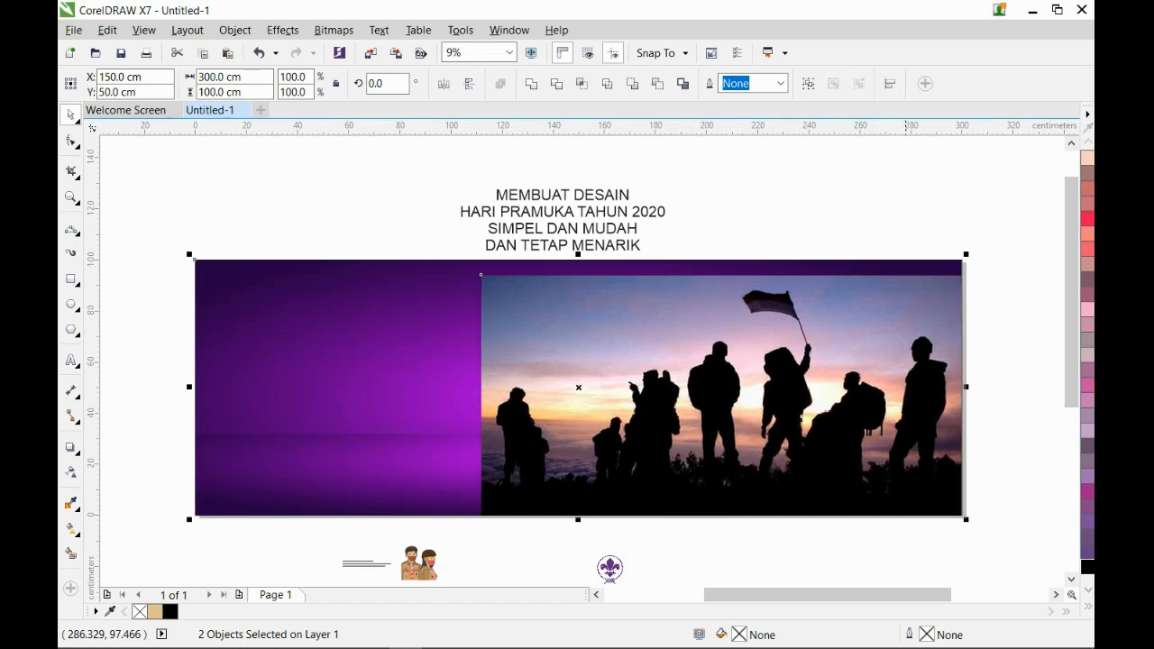
pyautogui.click(845, 329)
pyautogui.moveTo(482, 275); pyautogui.dragTo(449, 260)
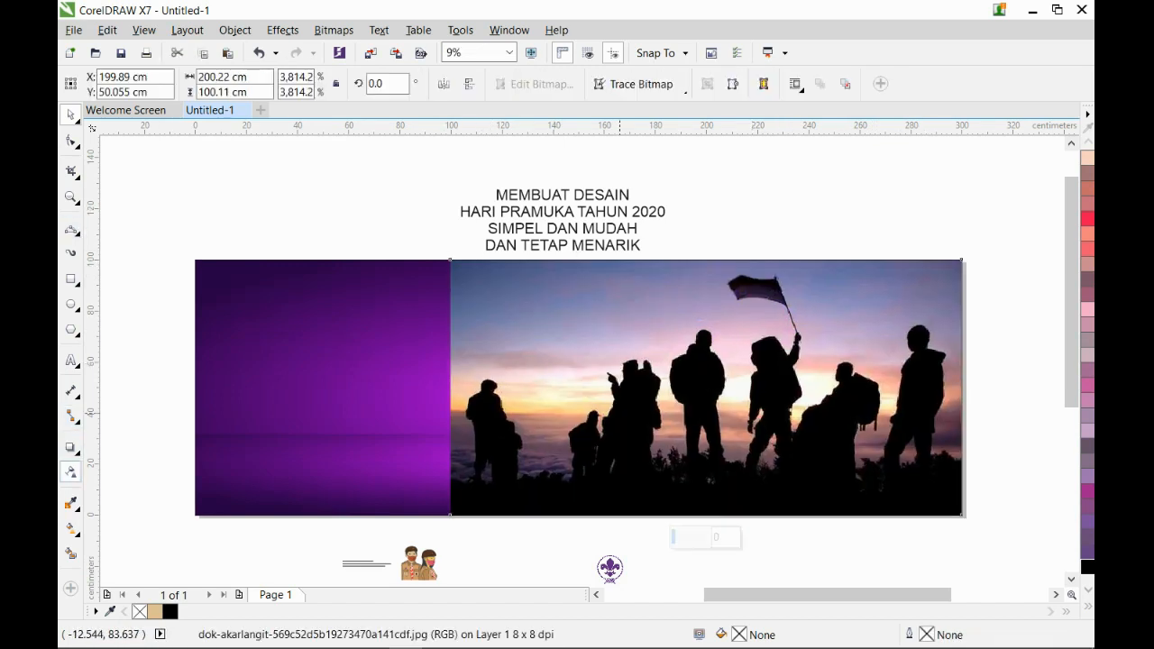
# Fade the left part of the silhouette photo into the purple background with a horizontal linear transparency
pyautogui.click(70, 471)
pyautogui.moveTo(679, 393); pyautogui.dragTo(479, 393)
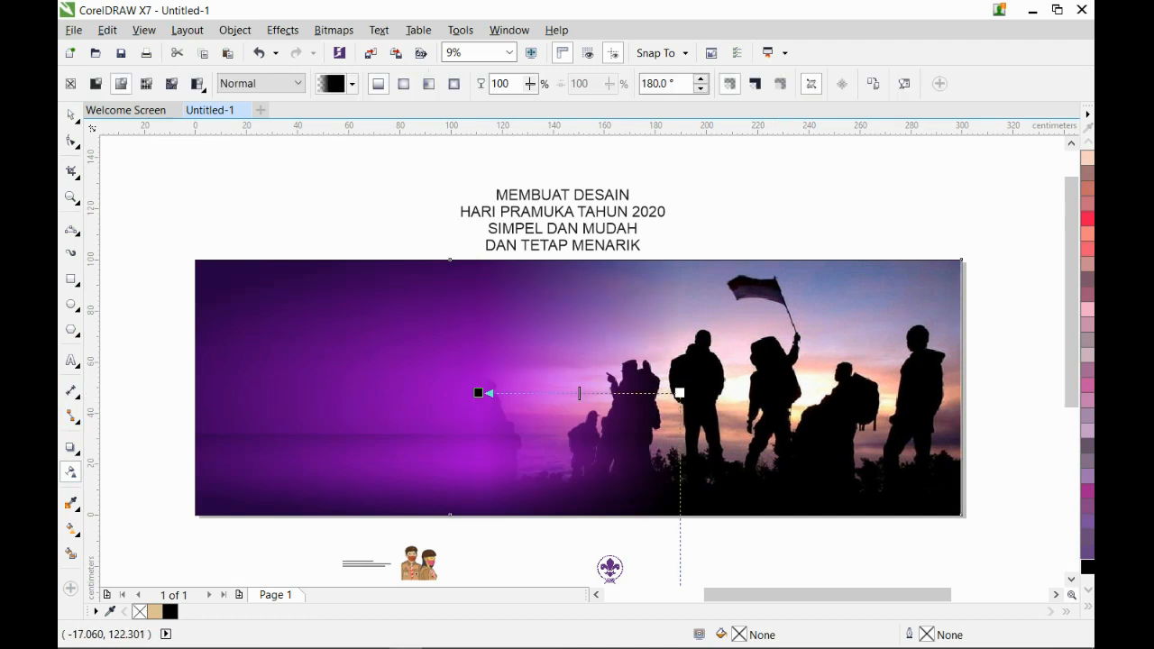
pyautogui.press('space')
pyautogui.click(279, 234)
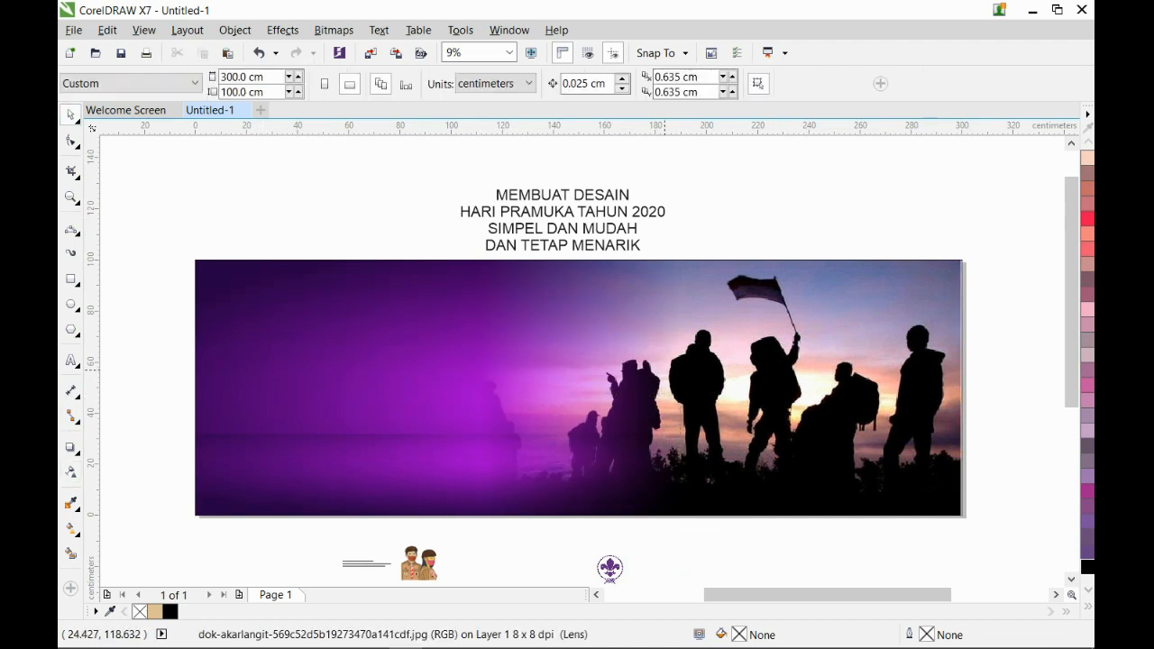
pyautogui.click(541, 318)
pyautogui.click(70, 471)
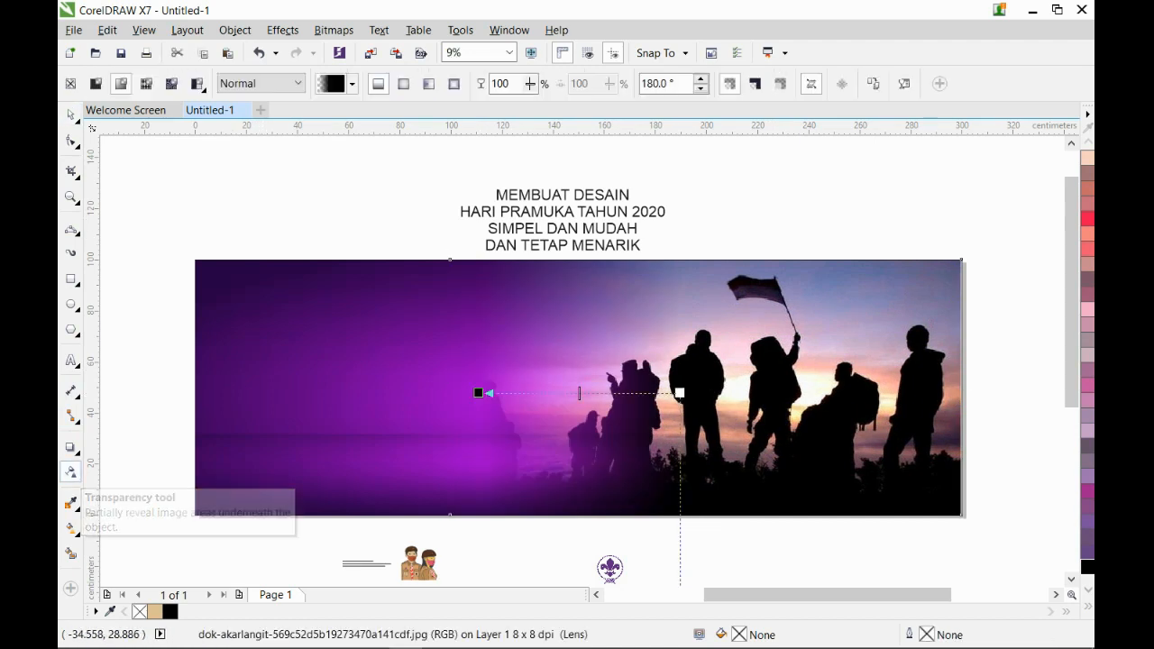
pyautogui.press('space')
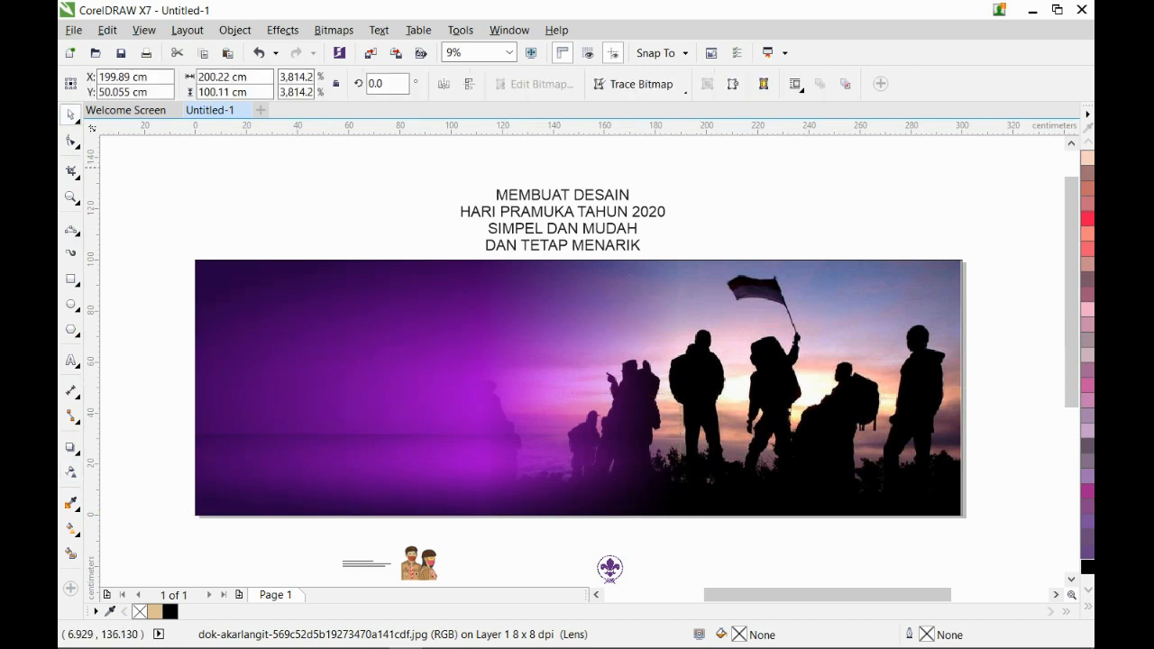
pyautogui.press('Escape')
# Group the two masked scout figures below the banner into one object
pyautogui.scroll(-2, 862, 265)
pyautogui.scroll(2, 833, 502)
pyautogui.click(448, 325)
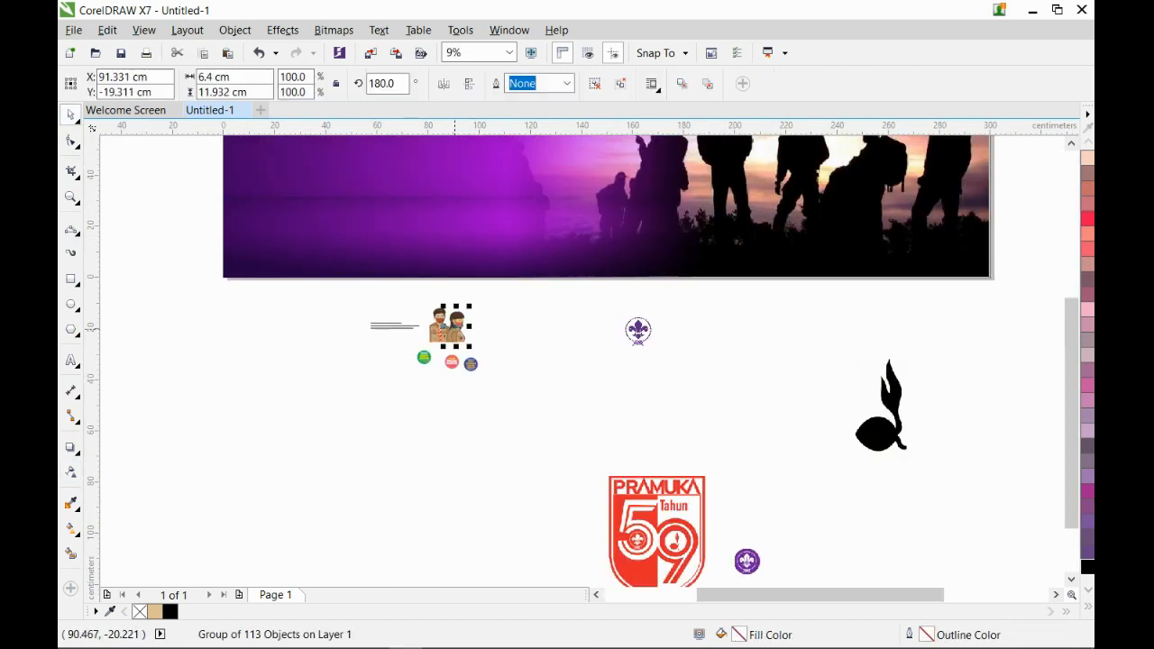
pyautogui.scroll(4, 448, 325)
pyautogui.scroll(-2, 572, 455)
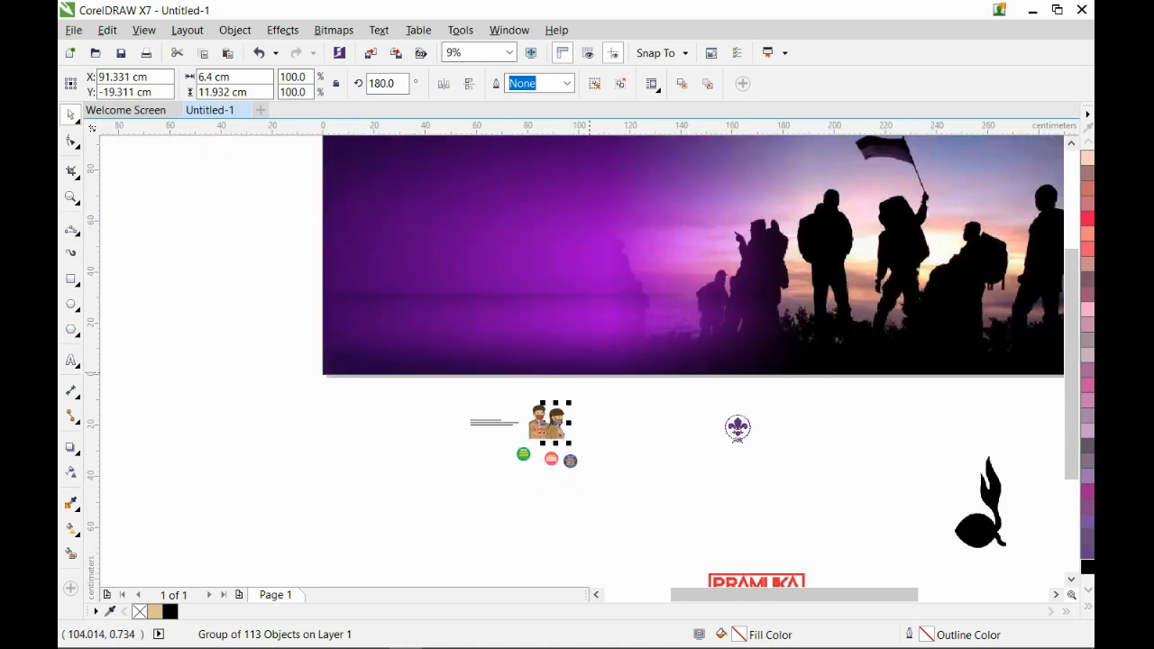
pyautogui.click(589, 371)
pyautogui.moveTo(584, 386); pyautogui.dragTo(517, 448)
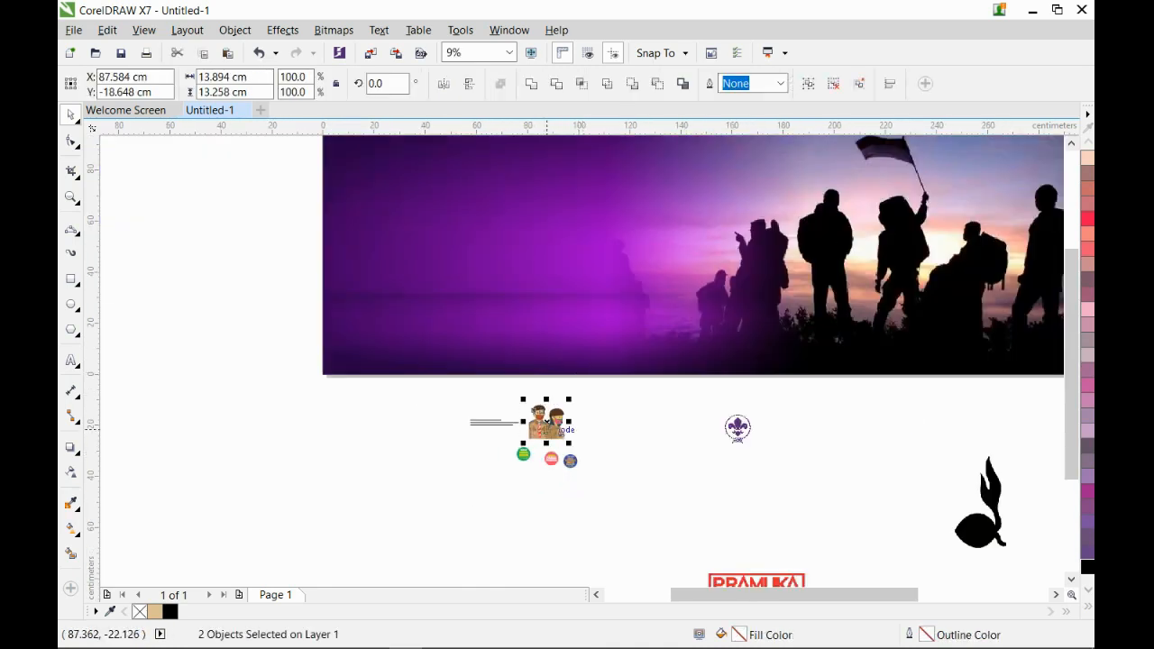
pyautogui.hotkey('ctrl', 'g')
# Move the grouped scout figures onto the lower left of the banner and enlarge them to about 61 × 58 cm
pyautogui.moveTo(423, 344); pyautogui.dragTo(418, 343)
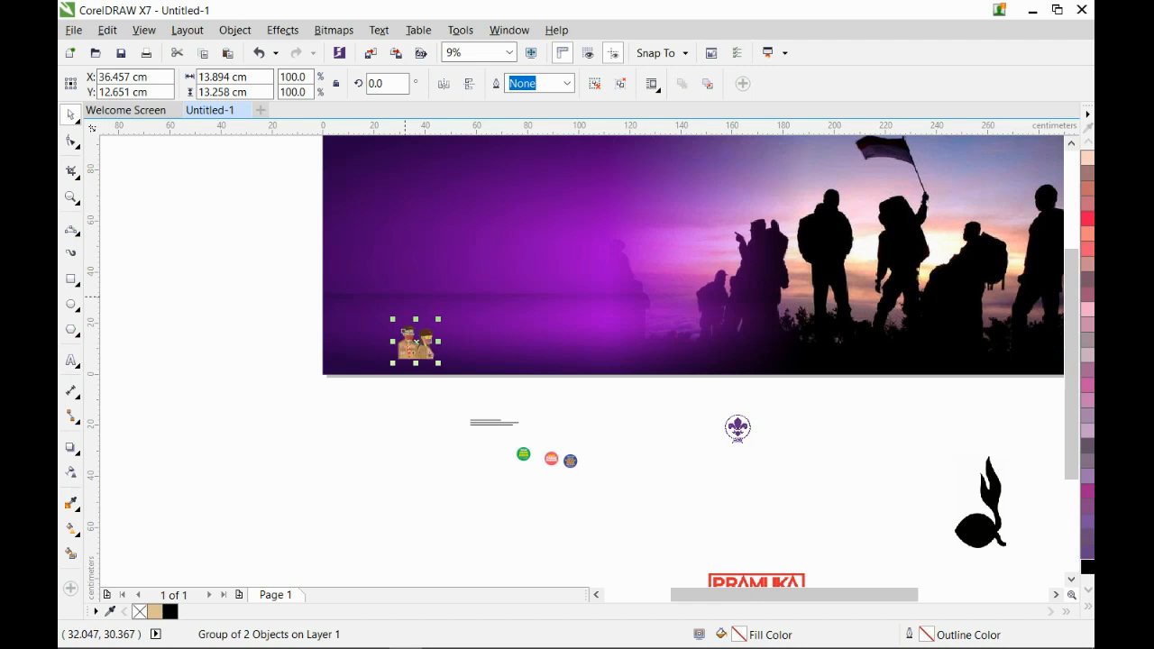
pyautogui.moveTo(361, 404); pyautogui.dragTo(558, 204)
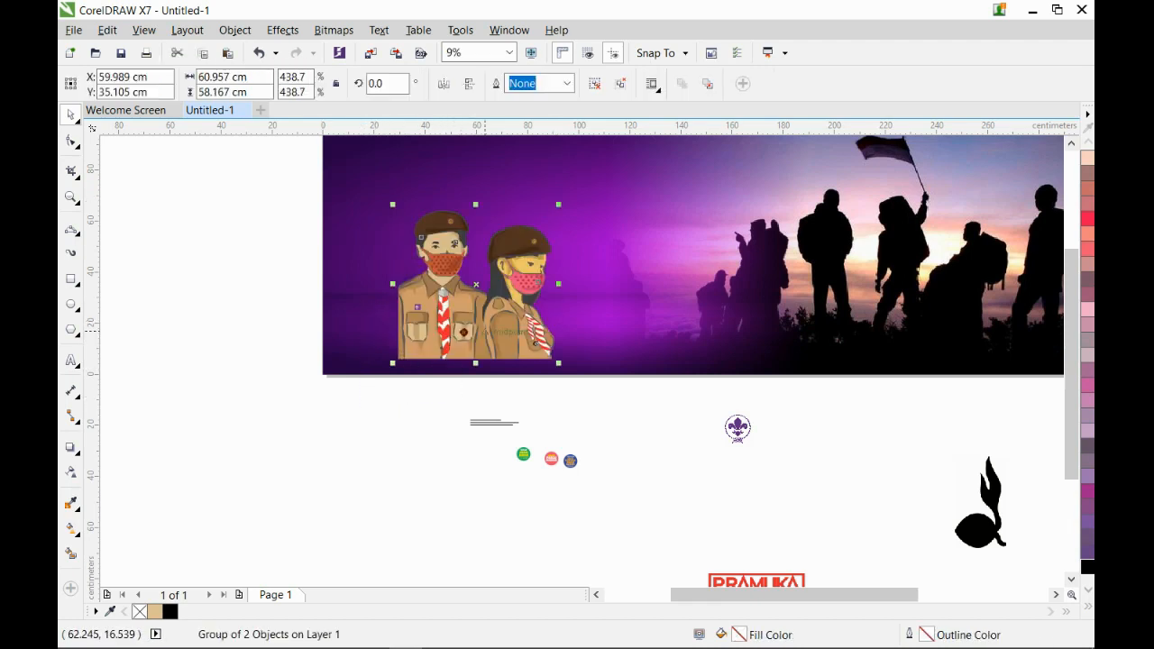
pyautogui.click(379, 423)
# Align the scout figures with the bottom and left edges of the purple background
pyautogui.click(412, 347)
pyautogui.keyDown('shift'); pyautogui.click(346, 349); pyautogui.keyUp('shift')
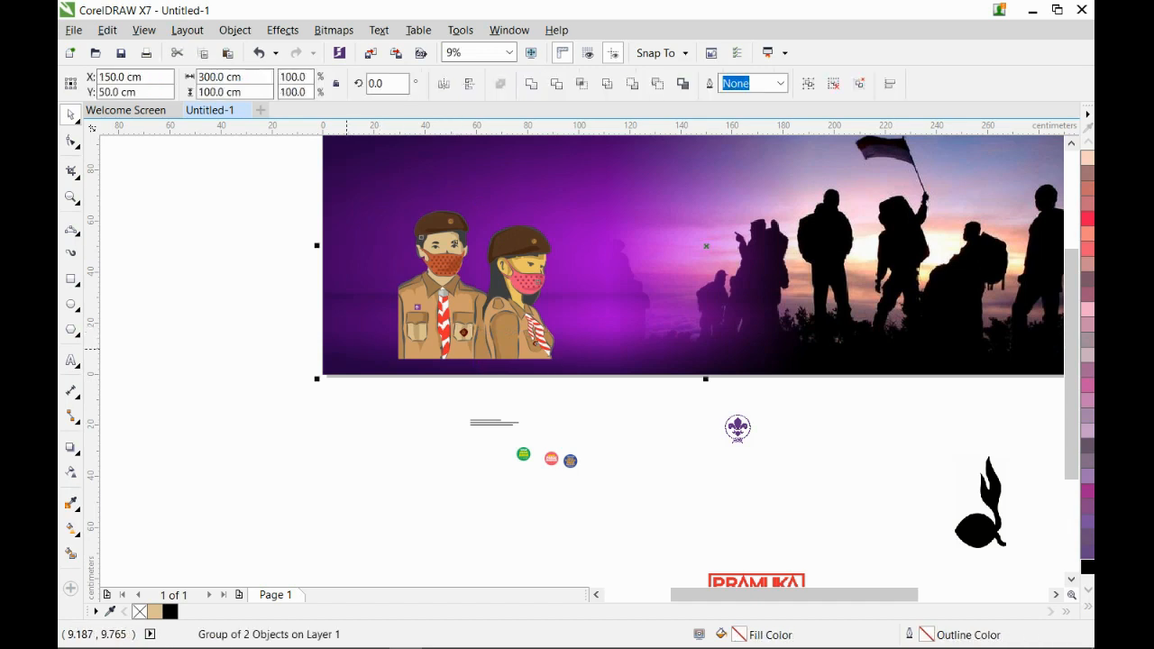
pyautogui.press('b')
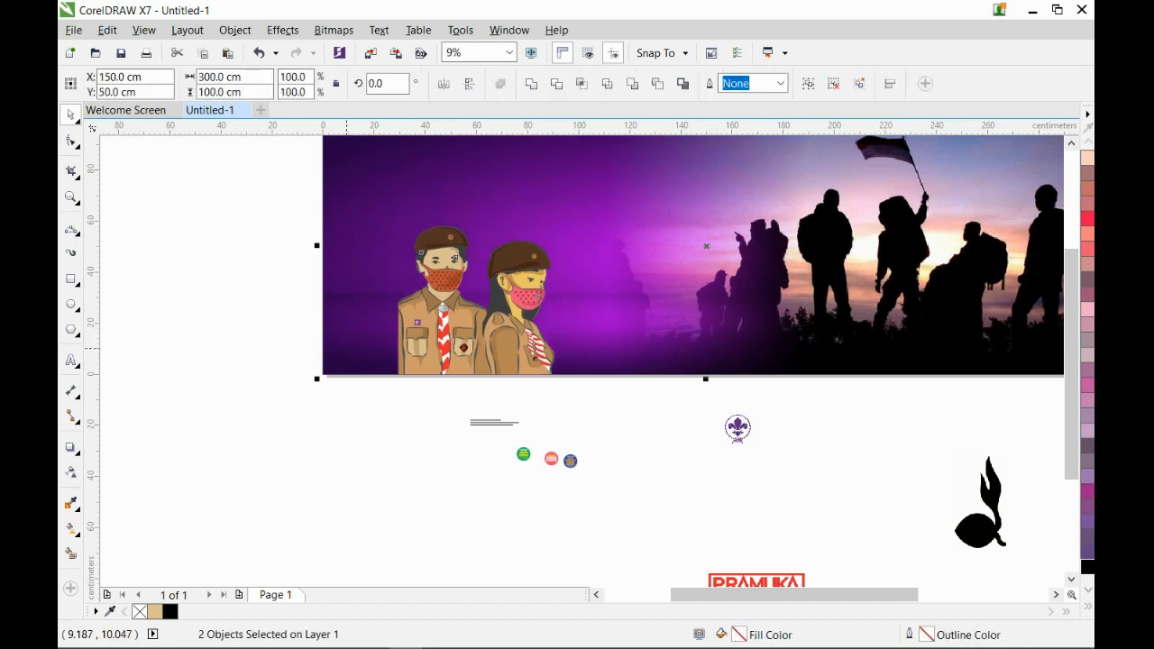
pyautogui.press('l')
pyautogui.click(335, 412)
pyautogui.scroll(-1, 384, 385)
pyautogui.scroll(1, 397, 312)
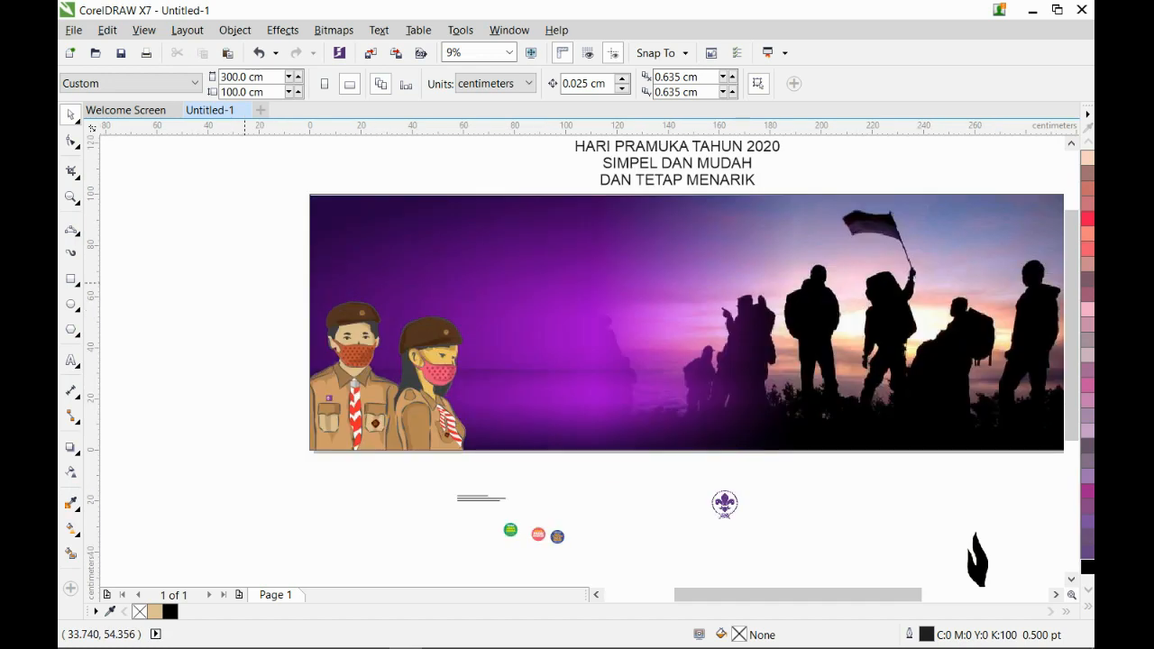
# Enlarge the scout figures slightly, keeping them in the banner's bottom-left corner
pyautogui.moveTo(369, 371); pyautogui.dragTo(447, 456)
pyautogui.hotkey('ctrl', 'z')
pyautogui.moveTo(258, 287); pyautogui.dragTo(496, 466)
pyautogui.moveTo(462, 298); pyautogui.dragTo(344, 264)
pyautogui.click(305, 351)
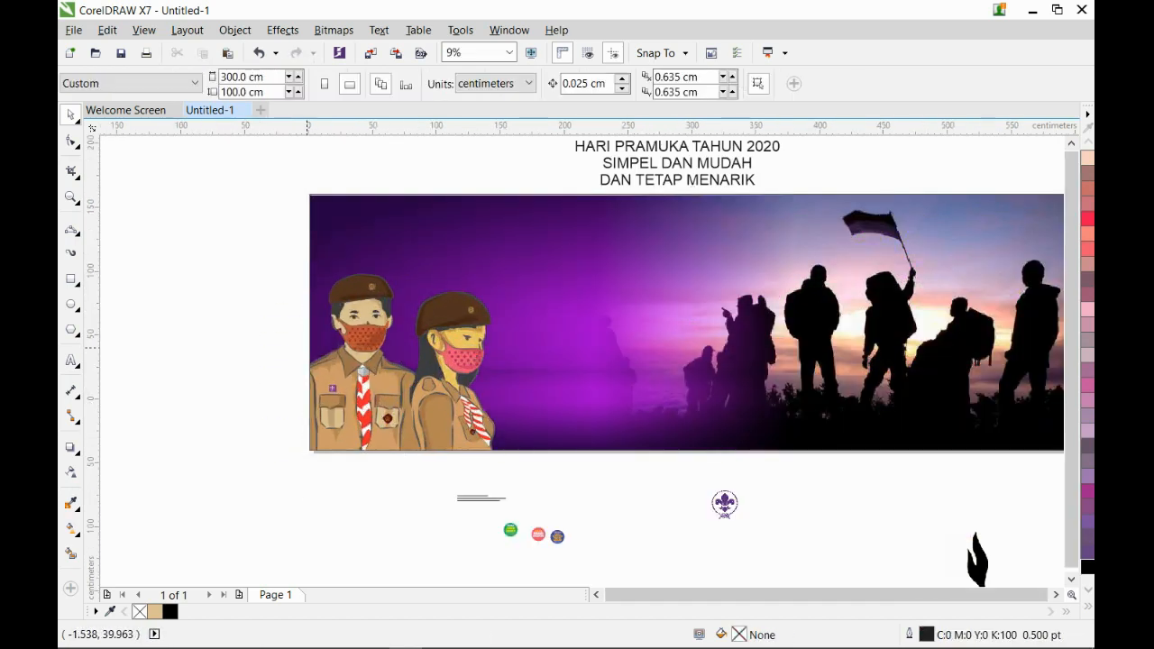
# Move the red Pramuka 59 logo to the left of the banner and shrink it to about 48 × 48 cm
pyautogui.scroll(-1, 306, 349)
pyautogui.click(526, 530)
pyautogui.moveTo(526, 530); pyautogui.dragTo(260, 330)
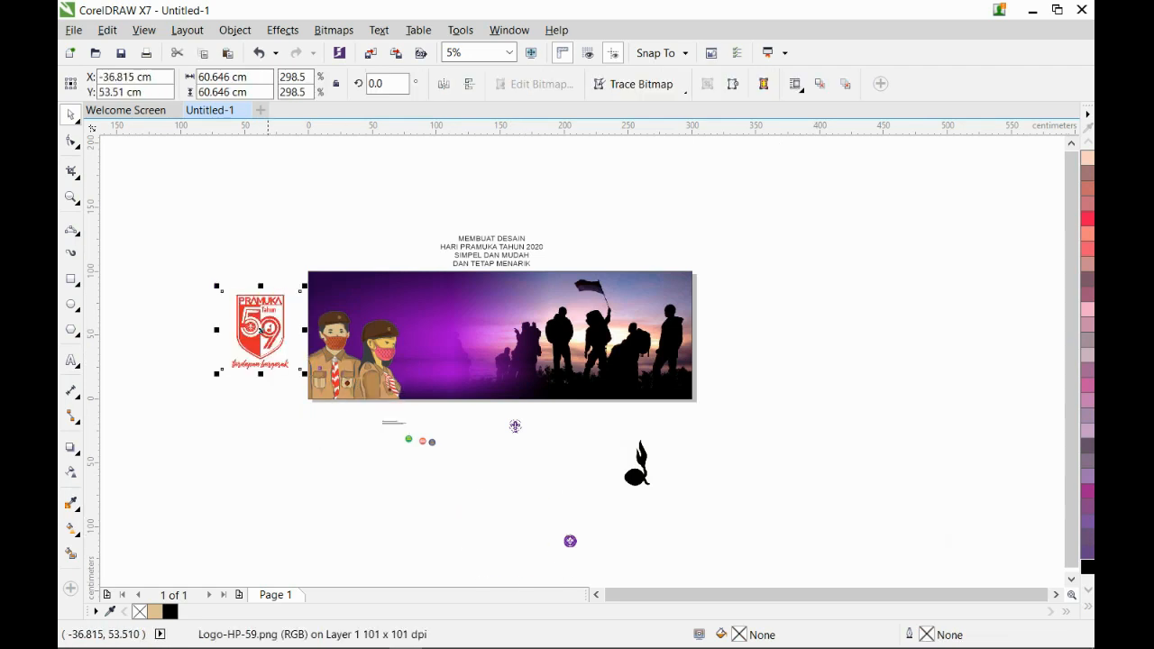
pyautogui.scroll(1, 261, 330)
pyautogui.moveTo(339, 287); pyautogui.dragTo(307, 320)
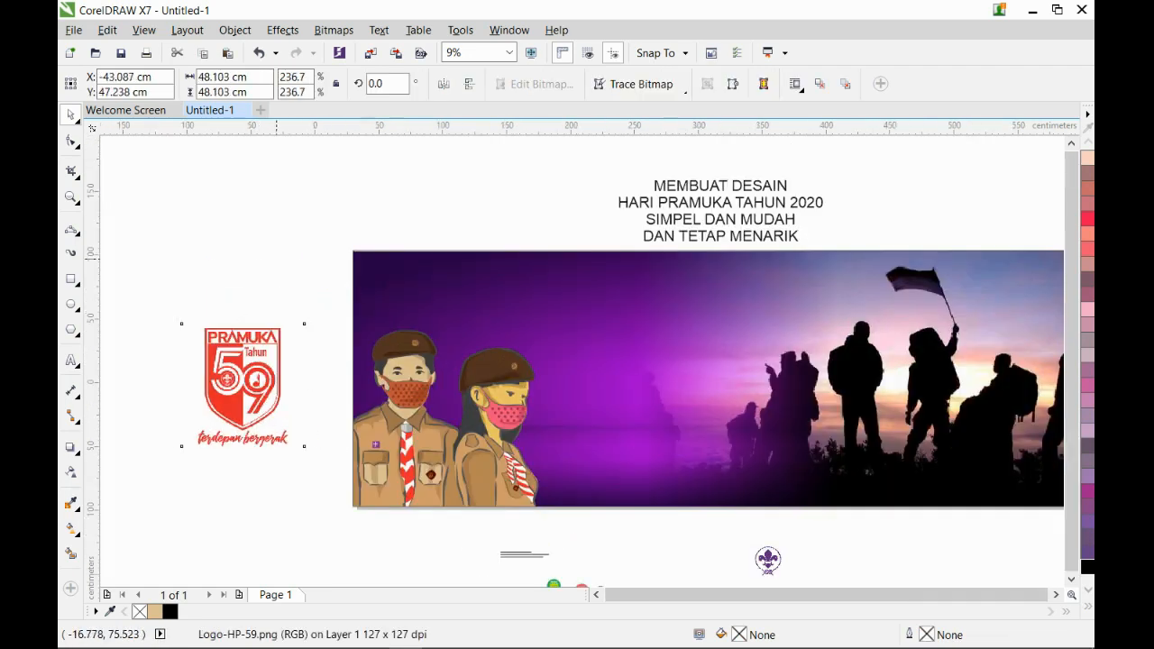
# Place the Pramuka 59 logo on the right side of the banner and enlarge it to about 64 × 64 cm
pyautogui.scroll(-1, 277, 262)
pyautogui.moveTo(486, 318); pyautogui.dragTo(658, 308)
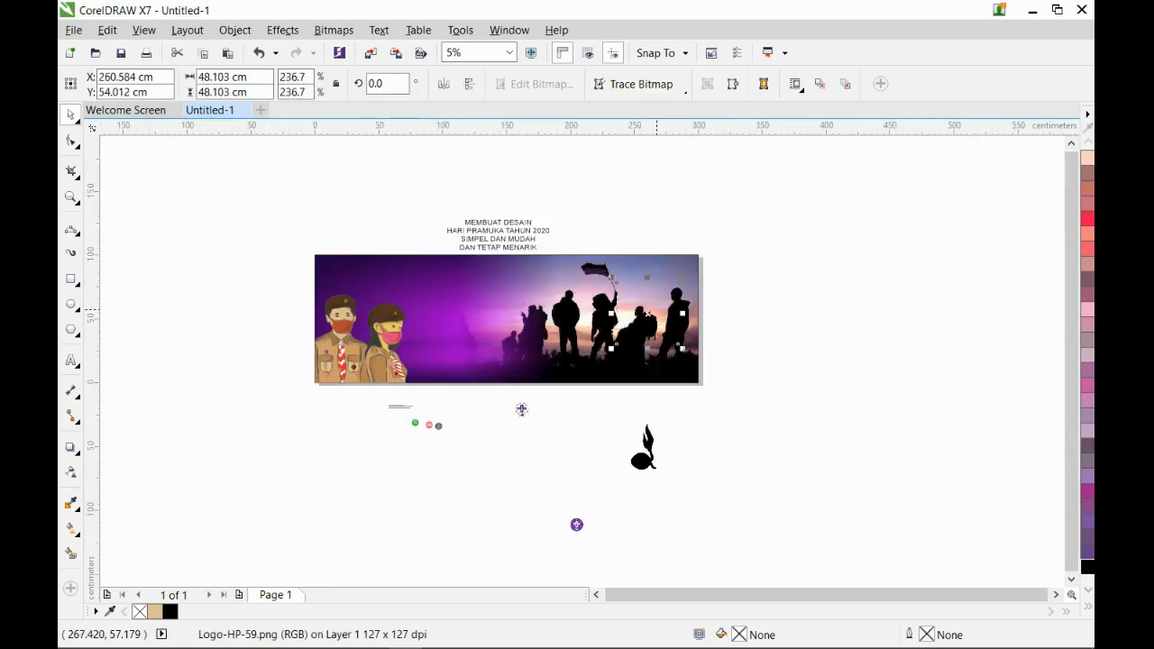
pyautogui.scroll(1, 665, 300)
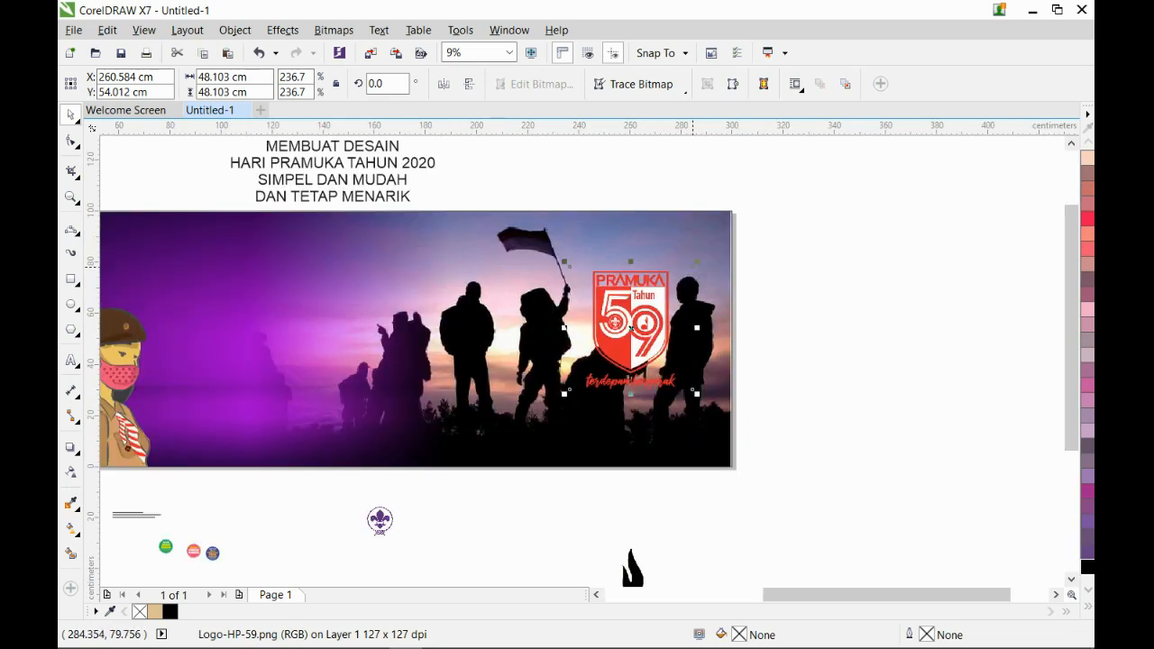
pyautogui.moveTo(697, 262); pyautogui.dragTo(748, 231)
pyautogui.scroll(-1, 713, 243)
pyautogui.scroll(2, 712, 244)
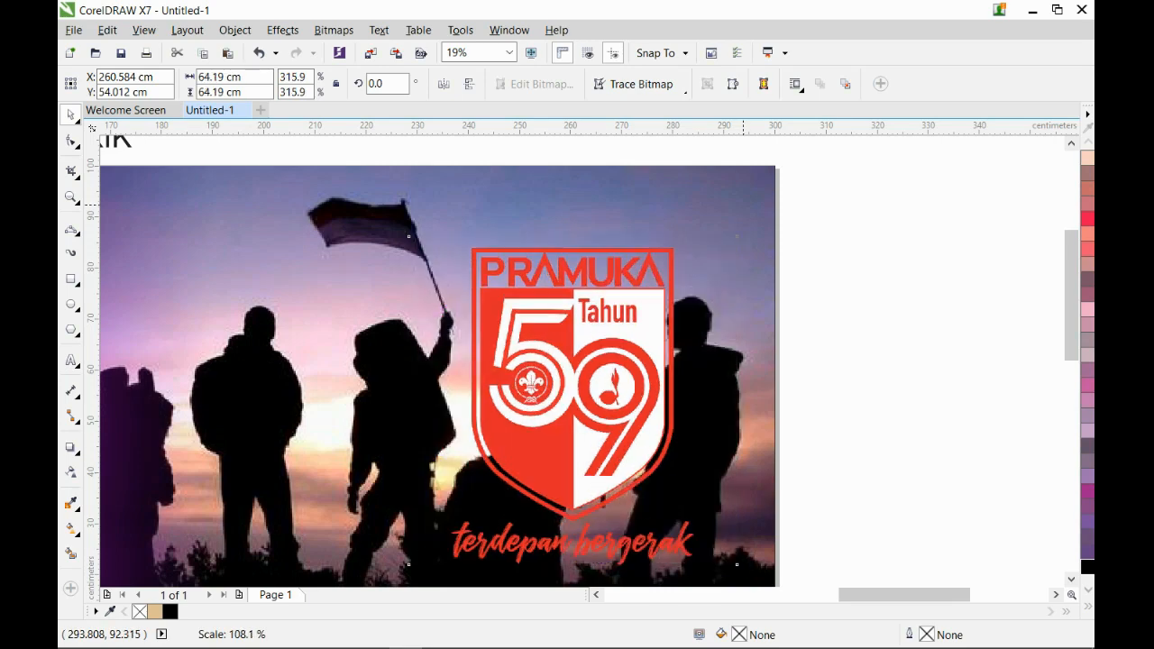
pyautogui.scroll(-2, 770, 229)
pyautogui.click(770, 230)
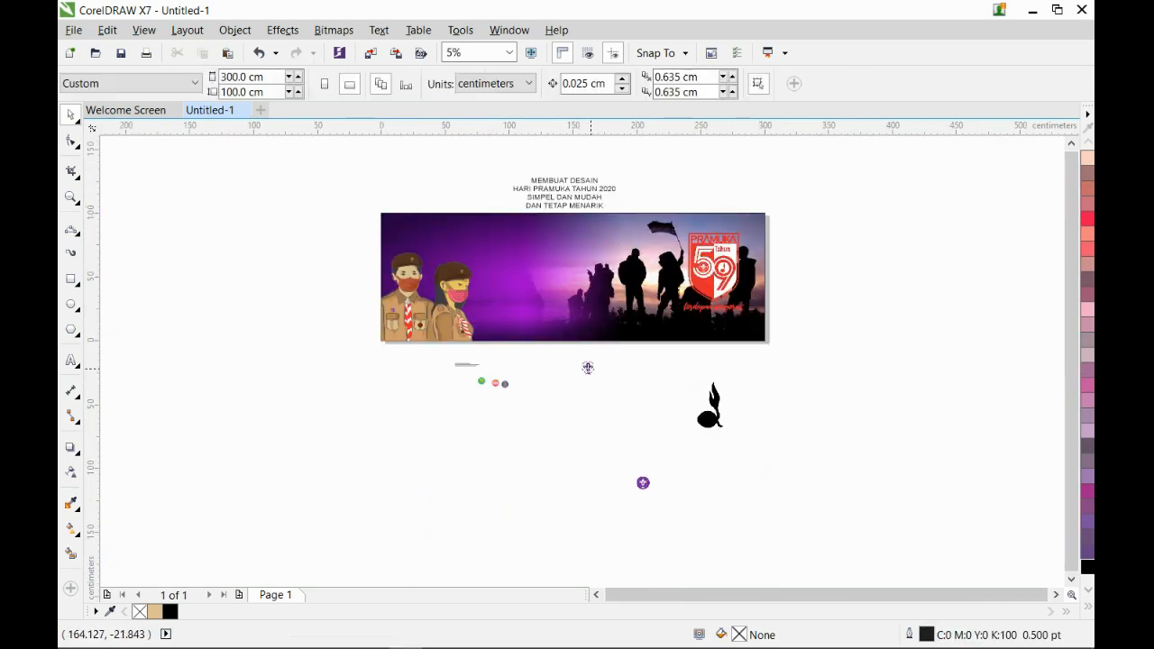
# Move the pandu dunia and lambangpramukatunaskelapa logos to the banner's top-left corner
pyautogui.moveTo(643, 482); pyautogui.dragTo(406, 230)
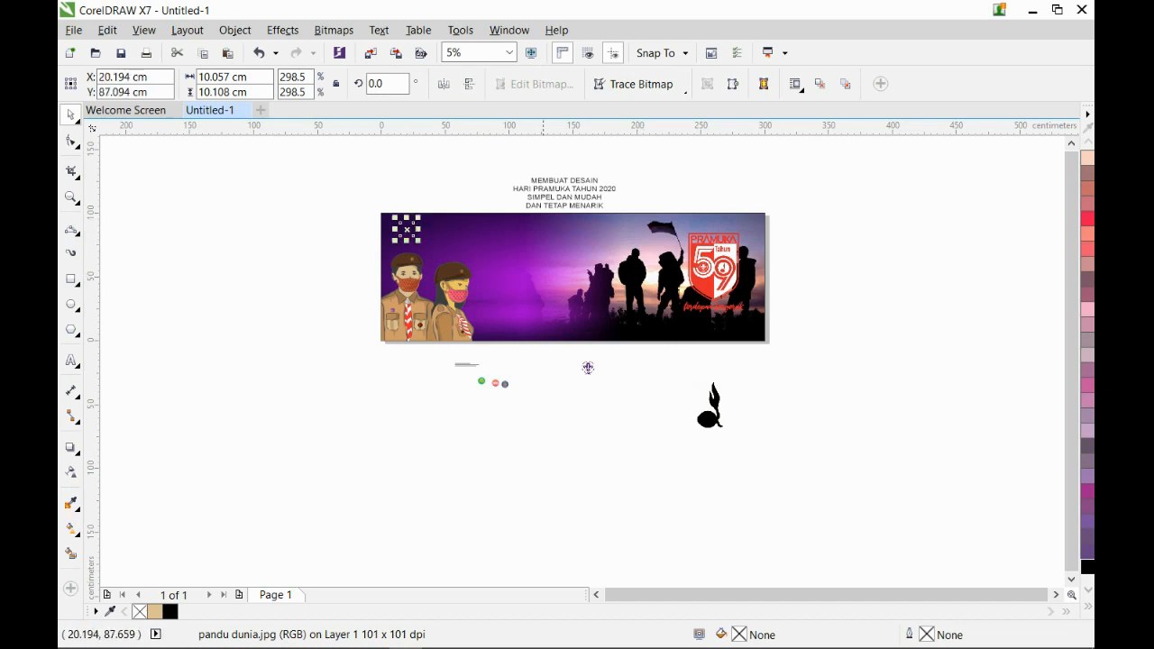
pyautogui.moveTo(710, 405); pyautogui.dragTo(430, 216)
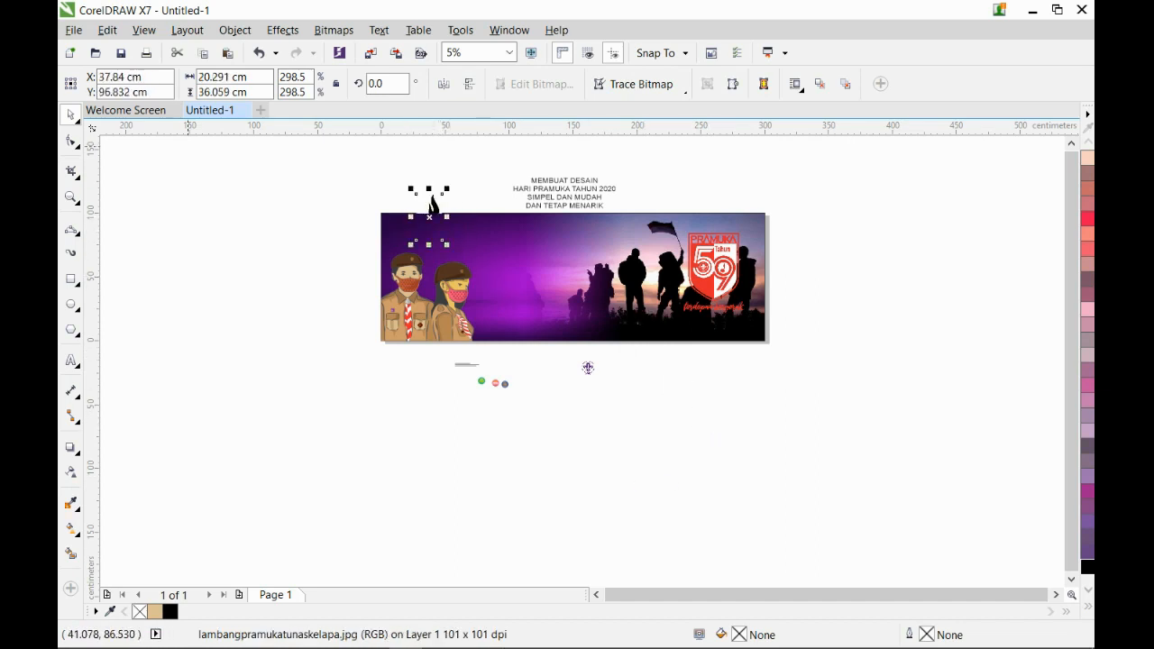
pyautogui.click(71, 197)
pyautogui.moveTo(316, 167); pyautogui.dragTo(480, 265)
pyautogui.click(70, 114)
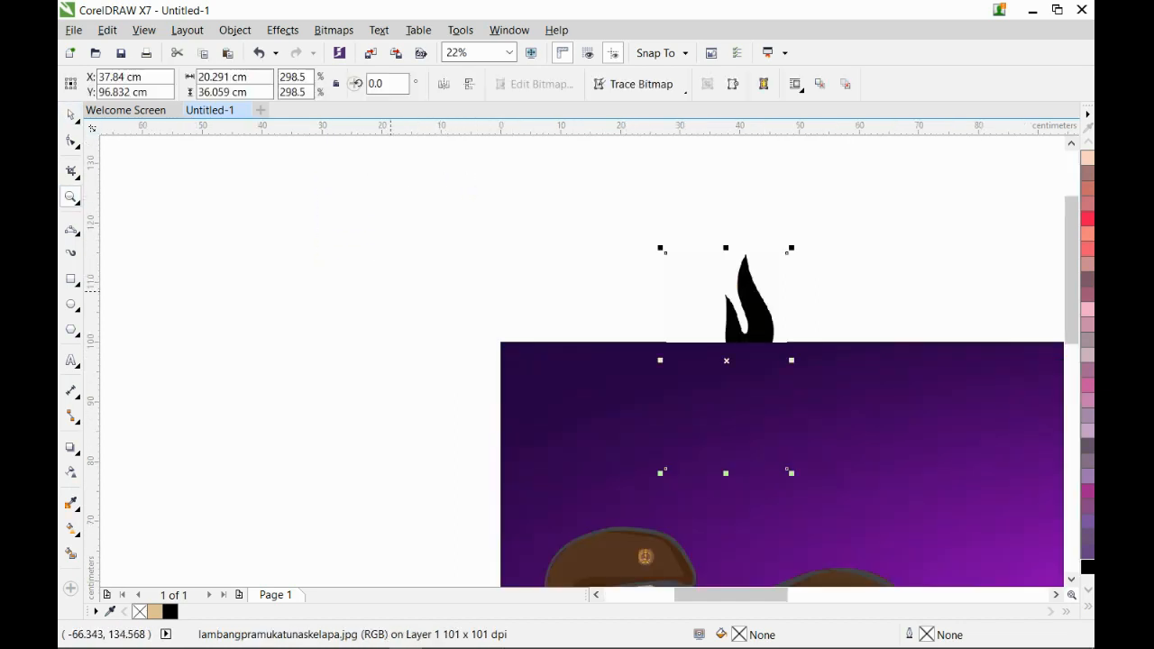
# Bring the pandu dunia and lambangpramukatunaskelapa logos to the front, above the purple banner background
pyautogui.click(531, 292)
pyautogui.moveTo(386, 207); pyautogui.dragTo(907, 347)
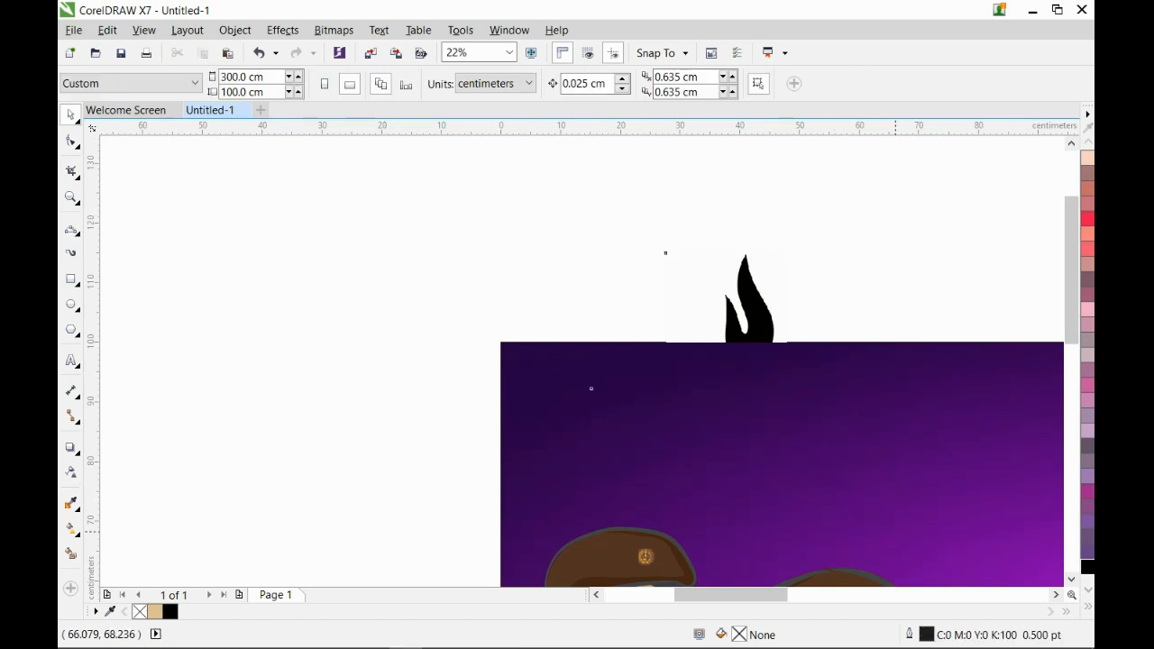
pyautogui.hotkey('shift', 'pageup')
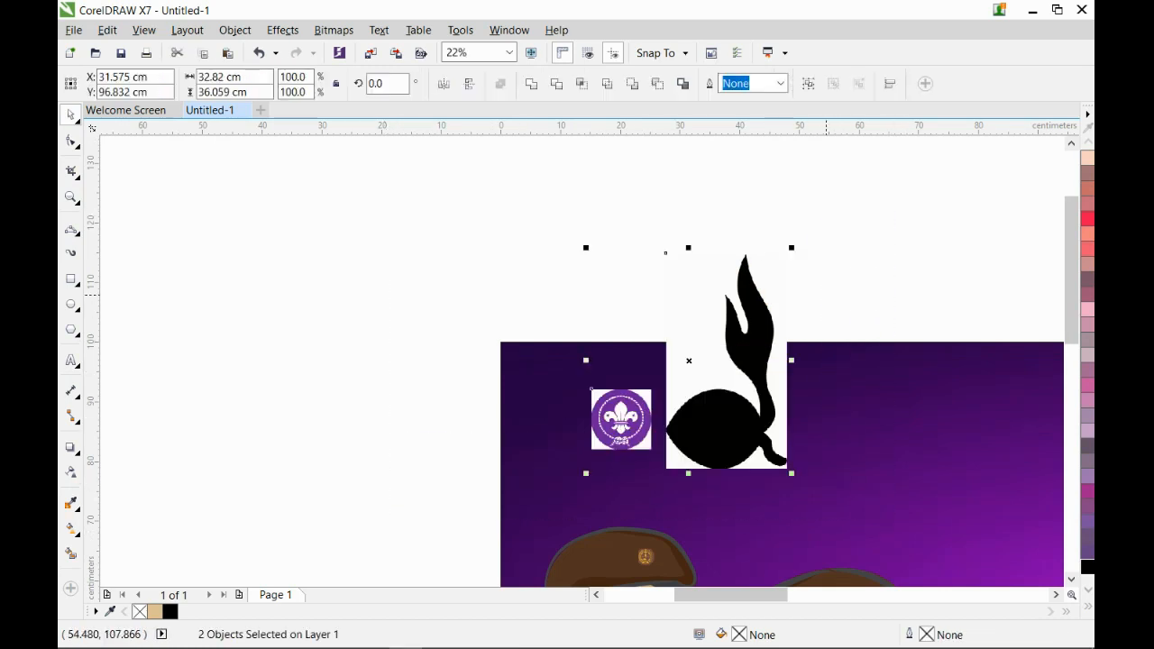
pyautogui.click(827, 295)
# Vectorize the pandu dunia bitmap with an Outline trace using the Logo image type
pyautogui.scroll(1, 603, 396)
pyautogui.scroll(-1, 628, 395)
pyautogui.click(641, 411)
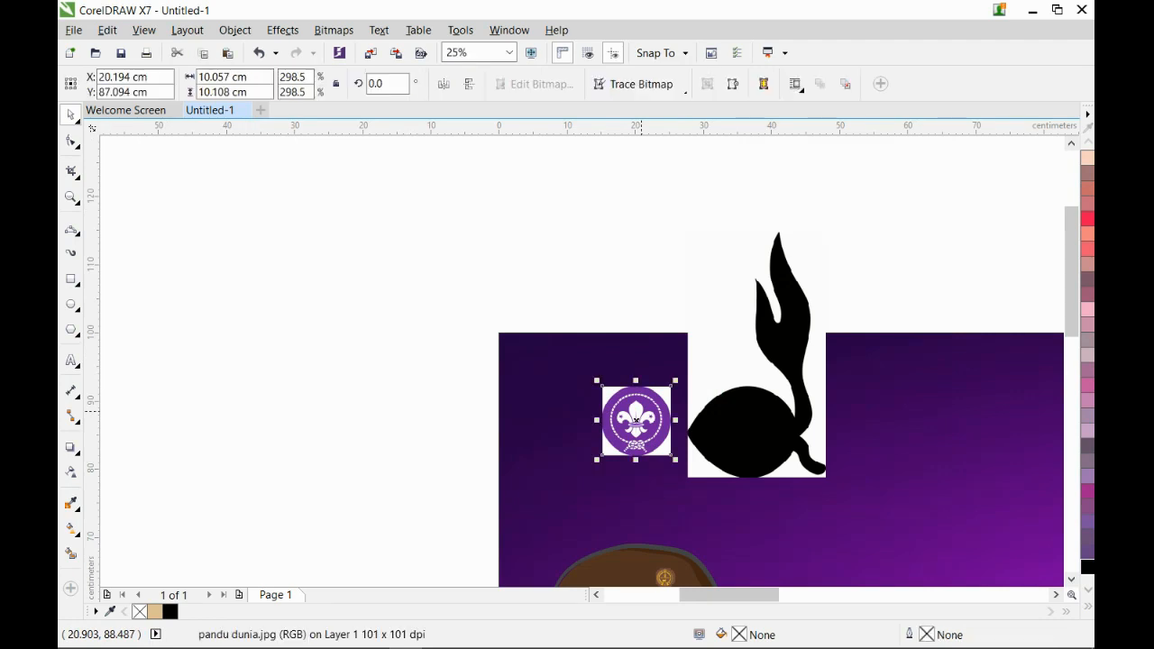
pyautogui.click(641, 84)
pyautogui.moveTo(657, 144)
pyautogui.click(767, 163)
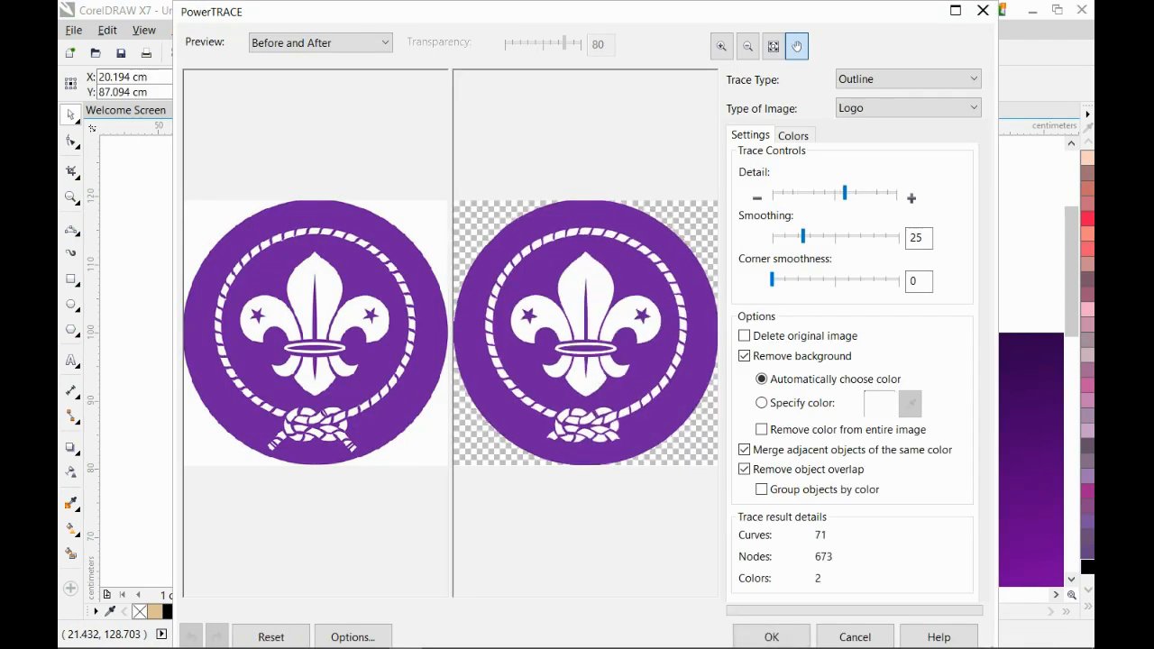
pyautogui.click(771, 637)
# Move the traced pandu dunia badge off its bitmap and delete the original bitmap
pyautogui.moveTo(635, 420)
pyautogui.mouseDown()
pyautogui.moveTo(451, 420)
pyautogui.moveTo(499, 421)
pyautogui.mouseUp()
pyautogui.click(623, 419)
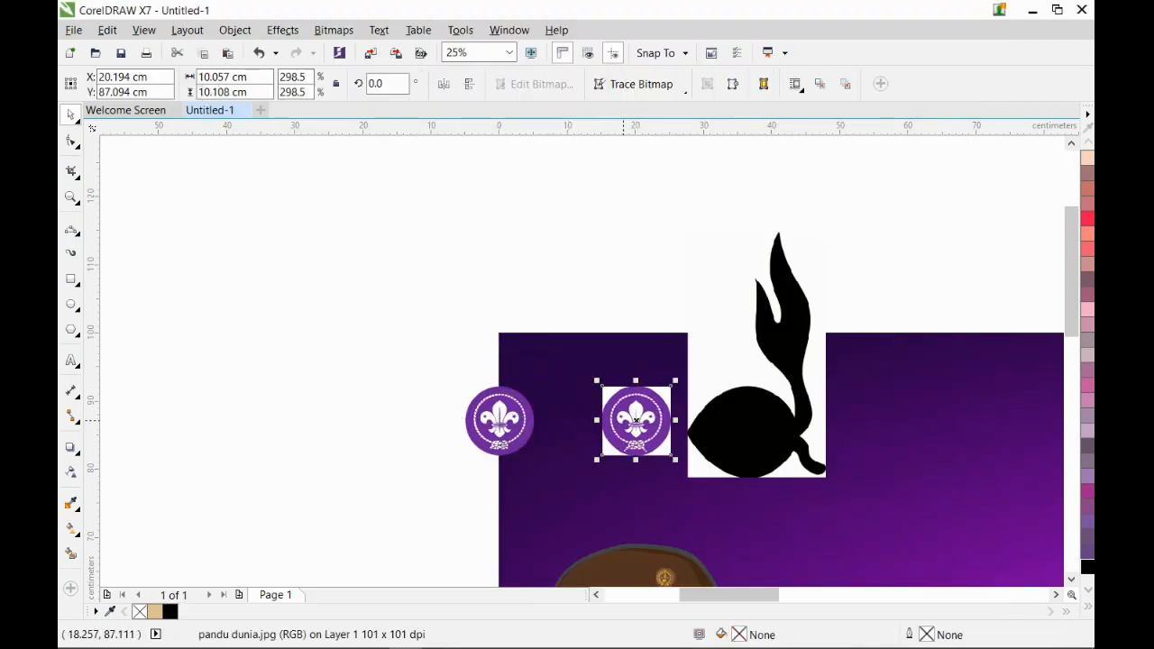
pyautogui.press('Delete')
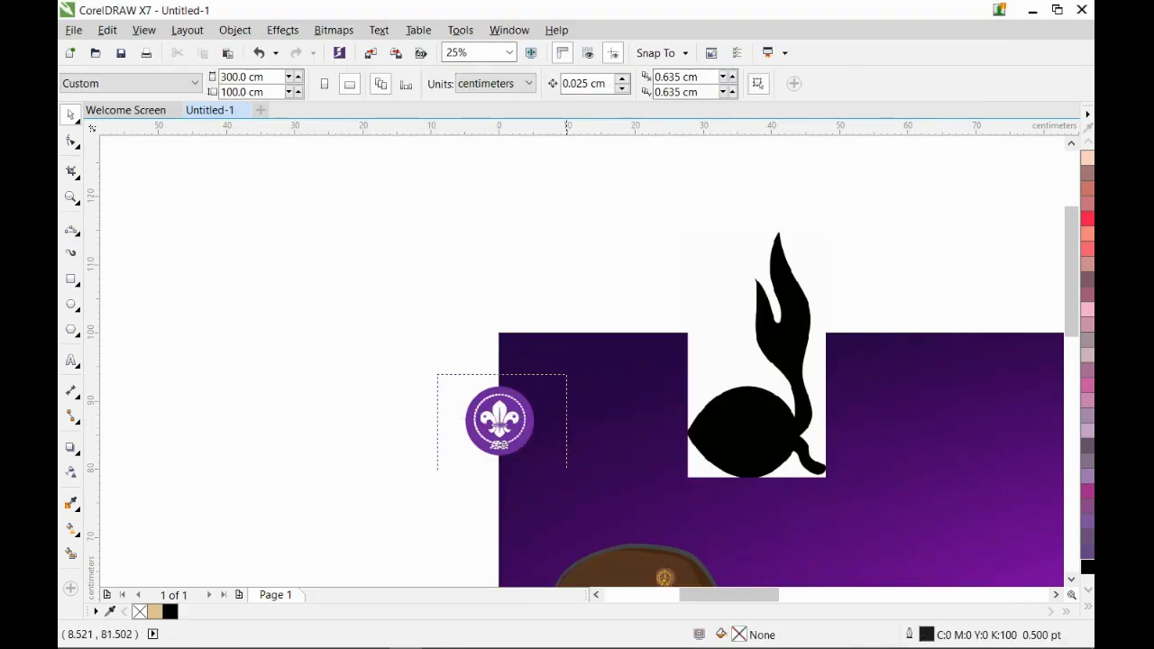
# Enlarge the traced pandu dunia badge to about 18 × 18 cm and place it in the banner's top-left corner
pyautogui.moveTo(566, 470); pyautogui.dragTo(567, 471)
pyautogui.moveTo(538, 382); pyautogui.dragTo(631, 444)
pyautogui.scroll(-2, 663, 423)
# Vectorize the lambangpramukatunaskelapa bitmap with an Outline trace using the Logo image type
pyautogui.click(710, 387)
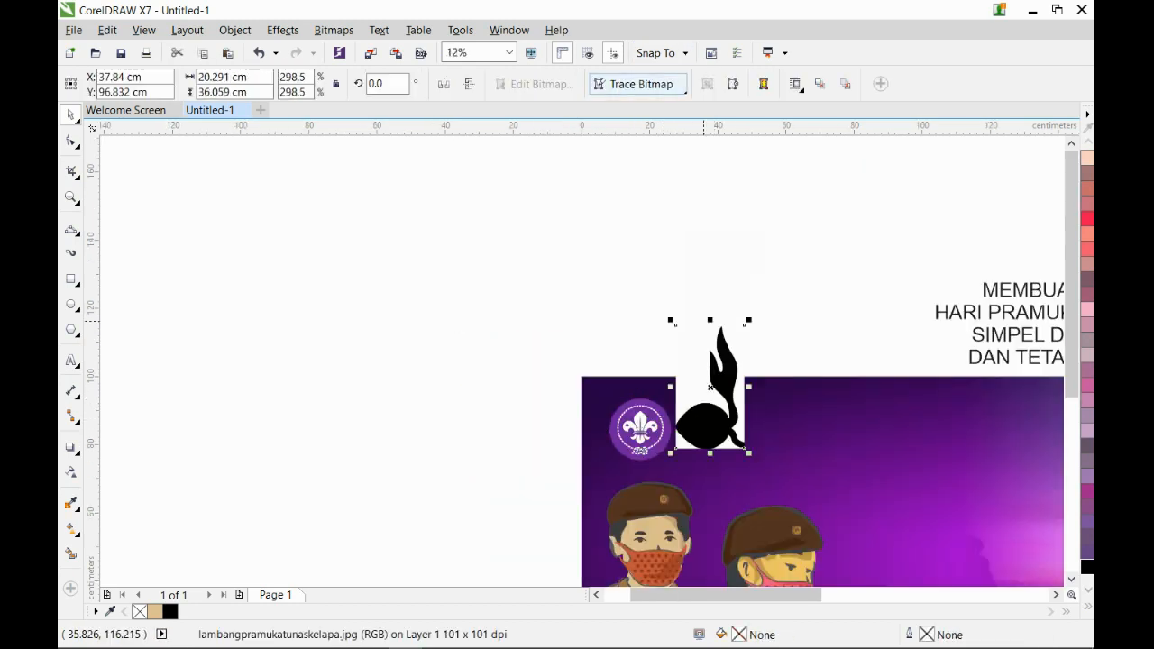
pyautogui.click(637, 84)
pyautogui.click(766, 162)
pyautogui.click(411, 366)
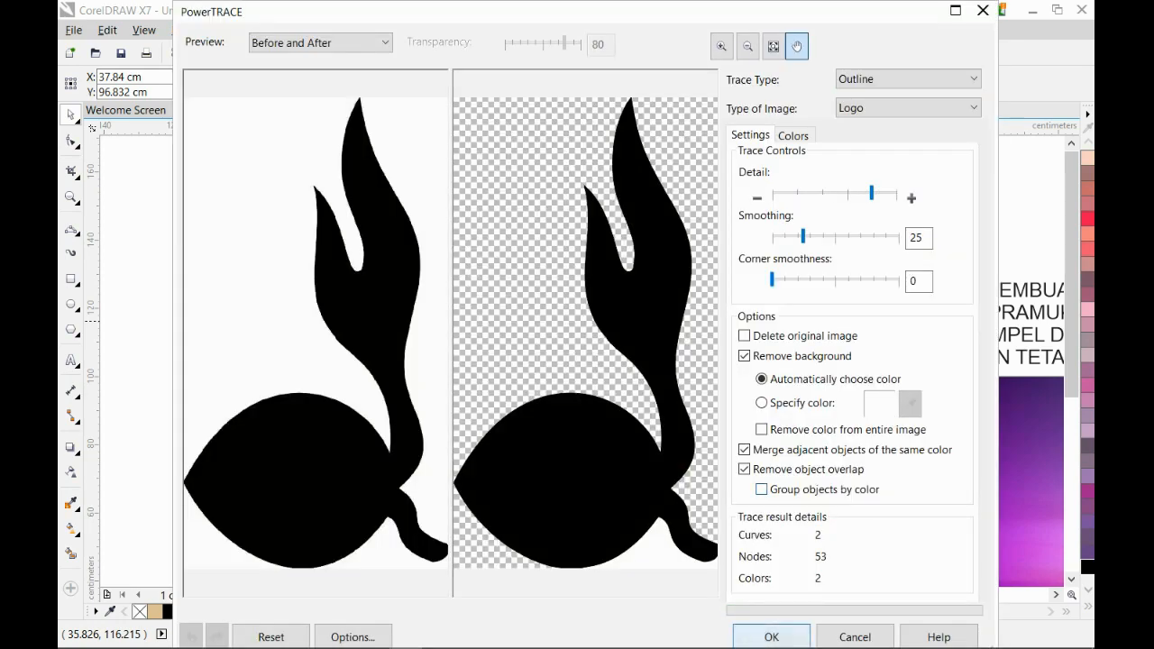
pyautogui.click(771, 636)
# Move the traced tunas kelapa emblem off its bitmap and delete the original bitmap
pyautogui.moveTo(725, 390); pyautogui.dragTo(878, 394)
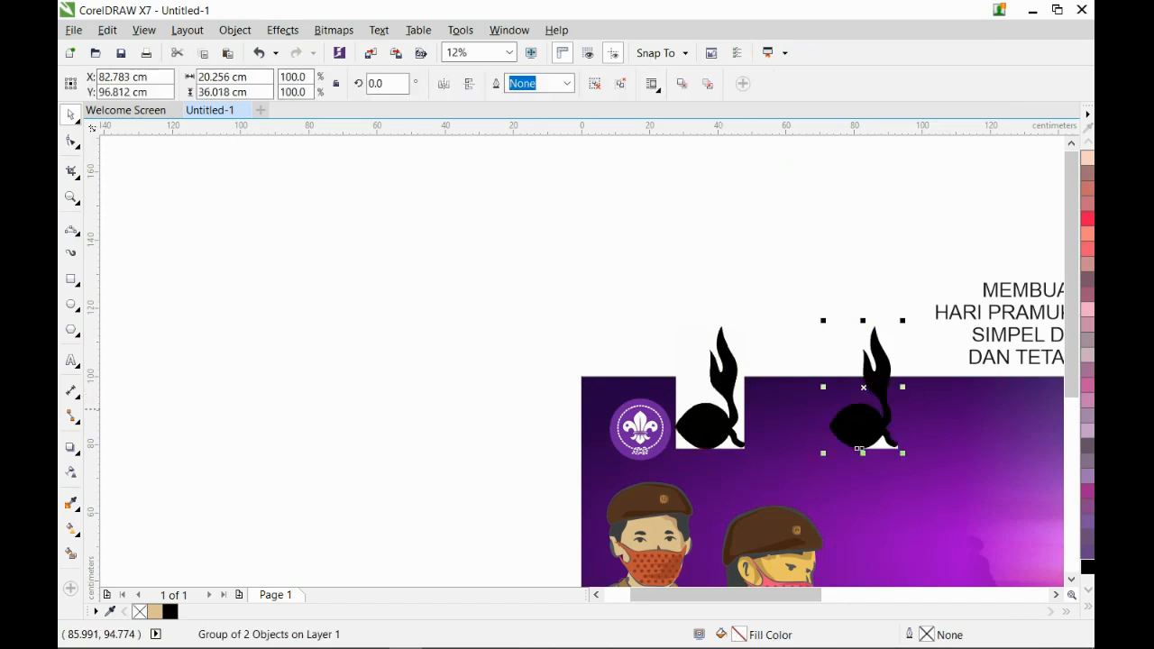
pyautogui.click(726, 384)
pyautogui.click(726, 384)
pyautogui.press('Delete')
# Ungroup the traced tunas kelapa emblem and delete the white leftover piece beneath its stem
pyautogui.scroll(2, 902, 442)
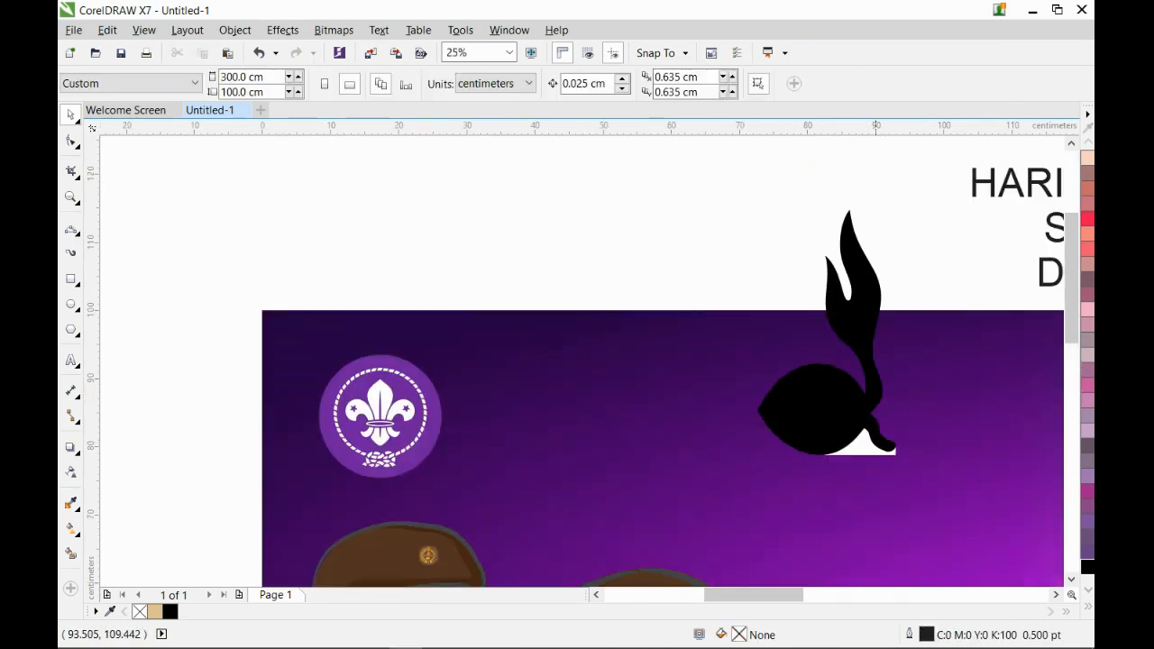
pyautogui.click(868, 444)
pyautogui.click(595, 84)
pyautogui.click(598, 186)
pyautogui.click(861, 451)
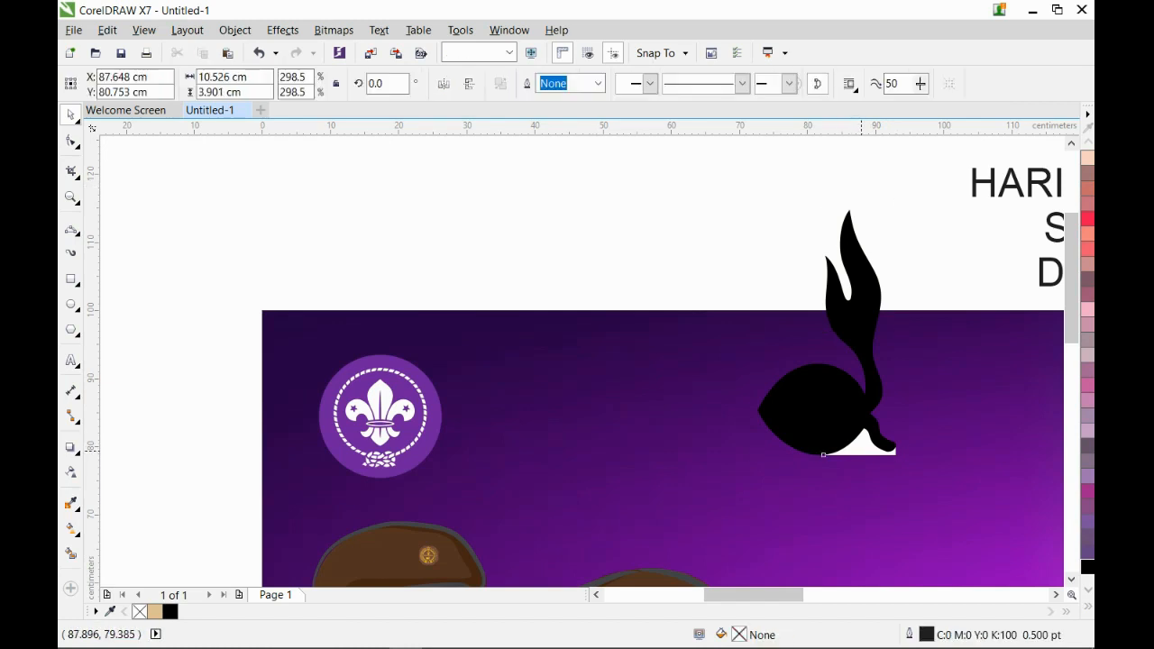
pyautogui.press('Delete')
# Shrink the tunas kelapa emblem to about 14.6 × 26 cm and move it inside the banner near the pandu dunia badge
pyautogui.click(870, 316)
pyautogui.moveTo(902, 203); pyautogui.dragTo(855, 272)
pyautogui.moveTo(811, 406); pyautogui.dragTo(622, 456)
# Enlarge the pandu dunia badge to about 21 × 21 cm and move it closer to the tunas kelapa emblem
pyautogui.click(427, 417)
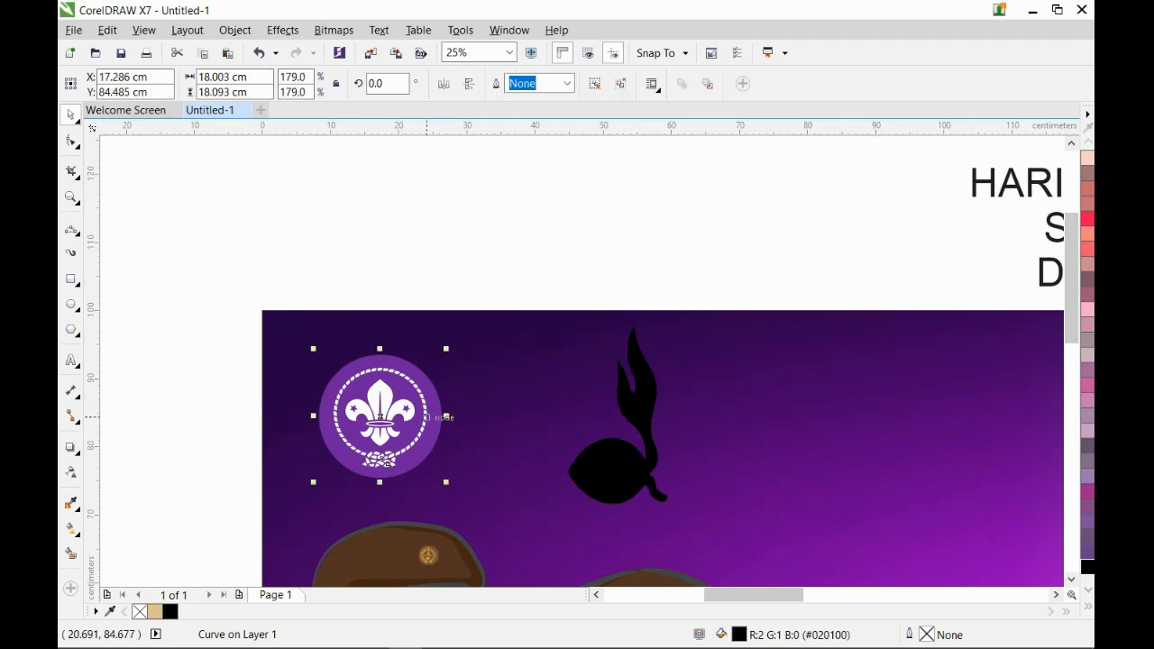
pyautogui.moveTo(446, 483); pyautogui.dragTo(477, 504)
pyautogui.moveTo(420, 429); pyautogui.dragTo(493, 431)
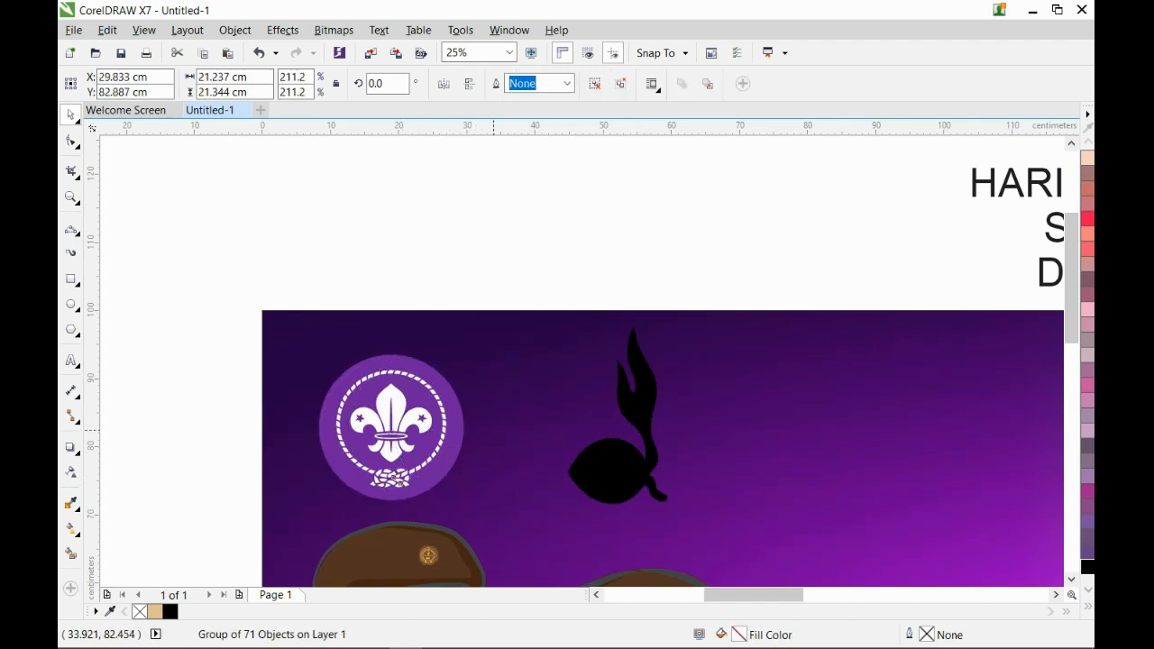
pyautogui.click(630, 396)
pyautogui.click(628, 272)
pyautogui.click(443, 372)
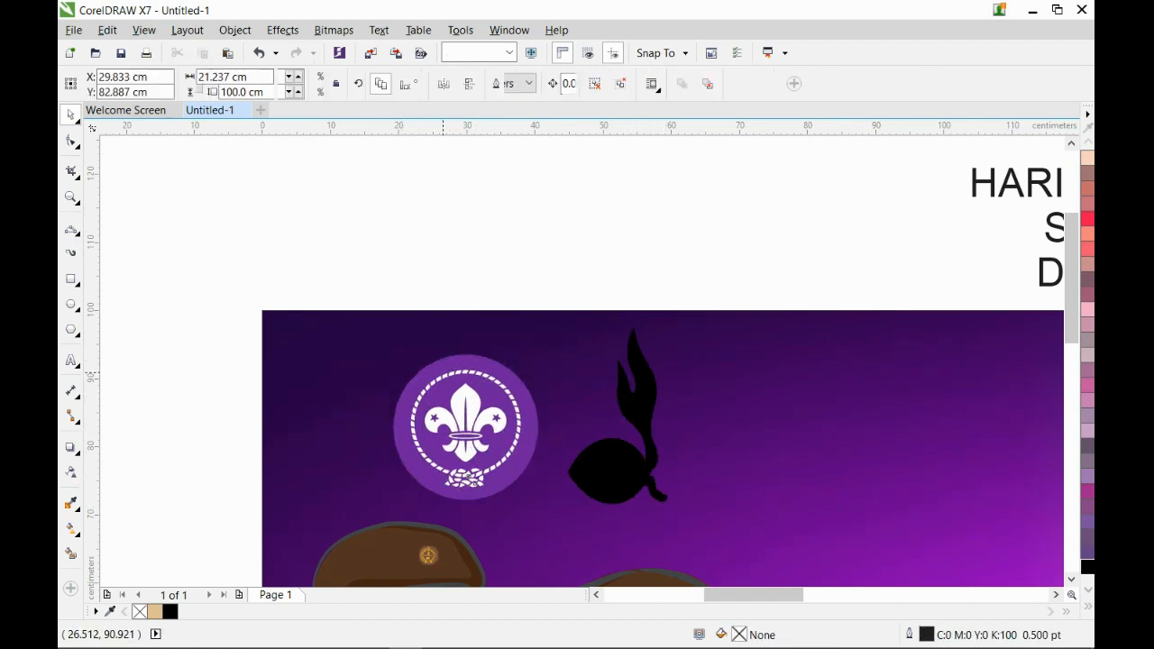
pyautogui.click(352, 342)
pyautogui.click(477, 252)
# Add a Small Glow drop shadow to the pandu dunia badge in white with feathering 5
pyautogui.click(480, 359)
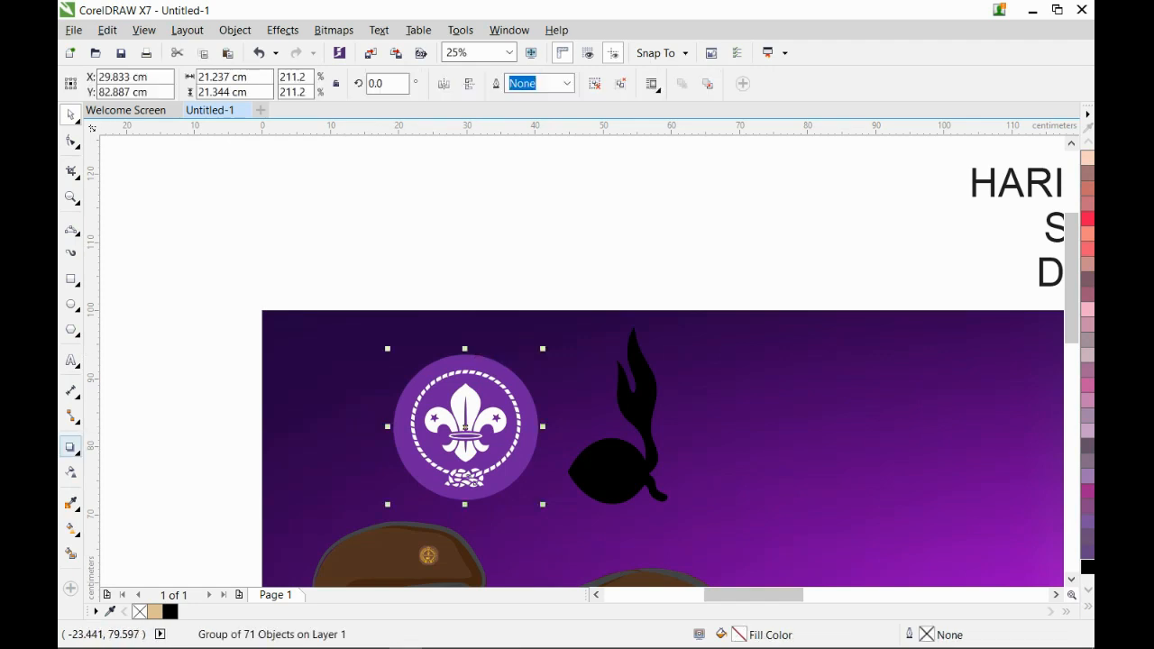
pyautogui.click(72, 447)
pyautogui.click(142, 445)
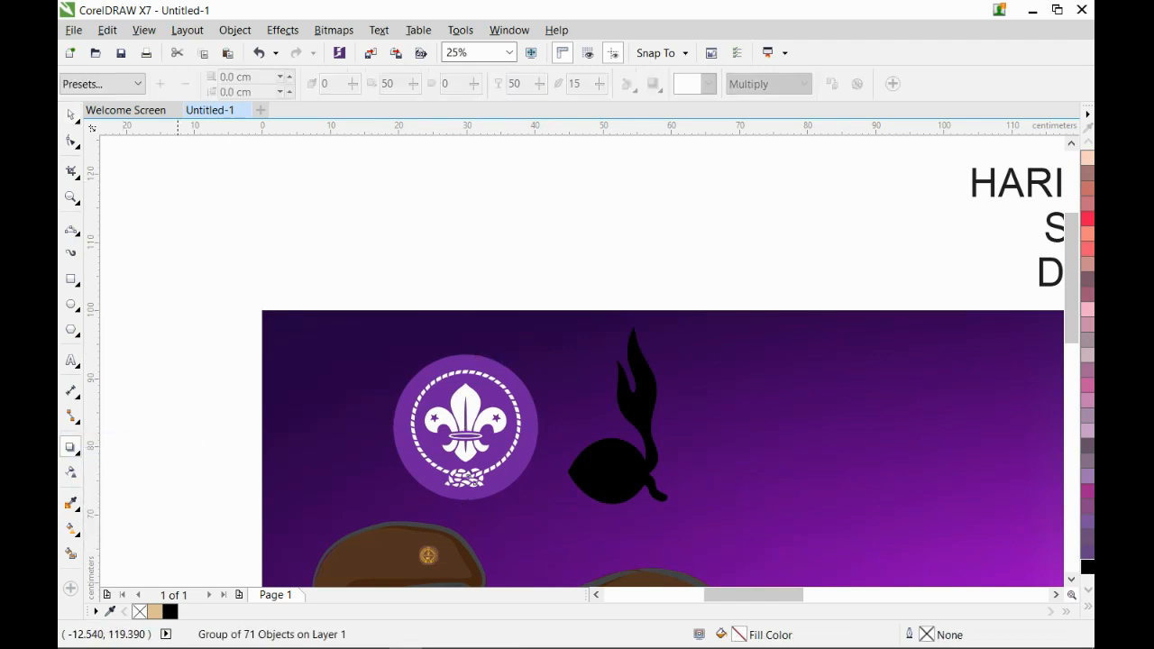
pyautogui.click(102, 83)
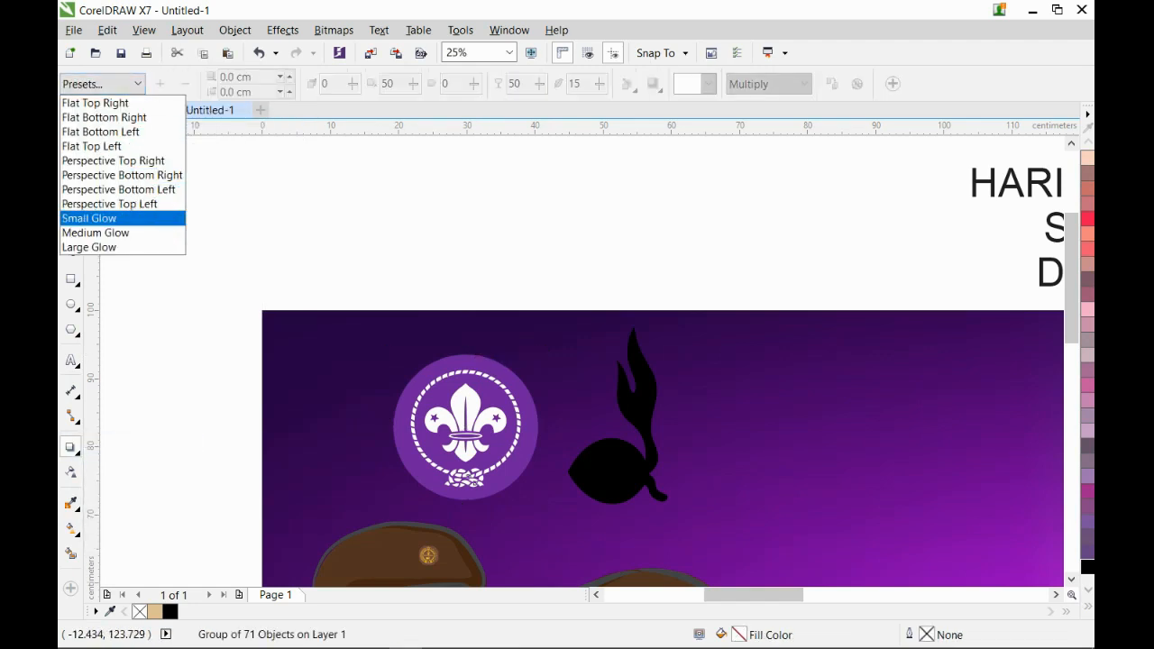
pyautogui.click(89, 218)
pyautogui.click(709, 84)
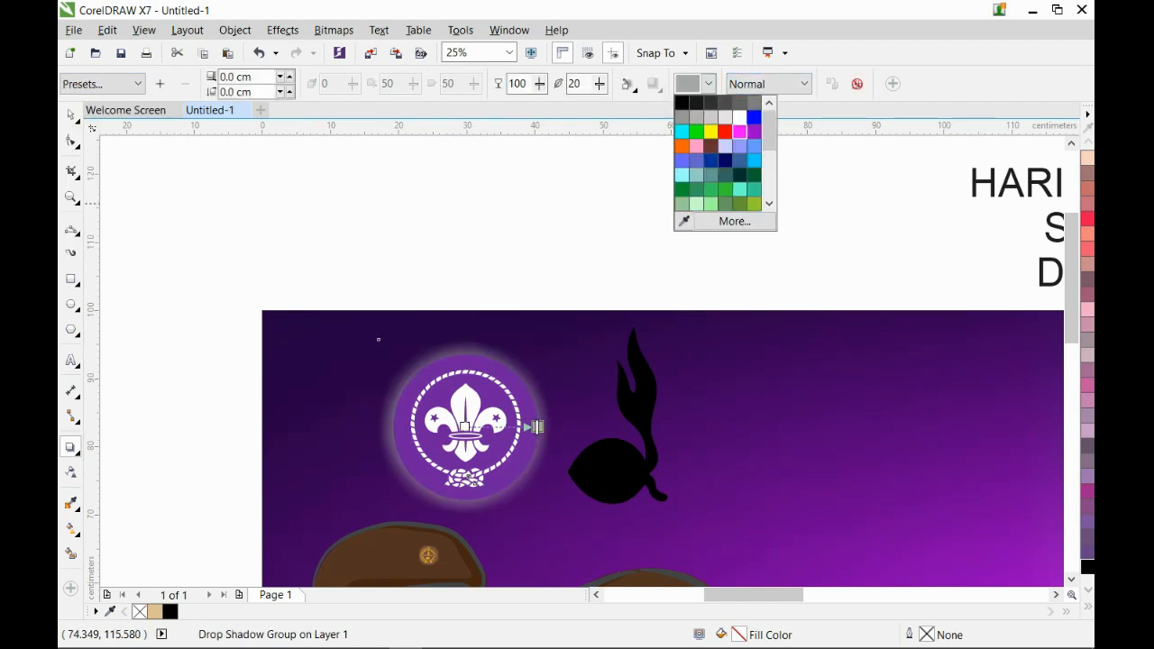
pyautogui.click(739, 117)
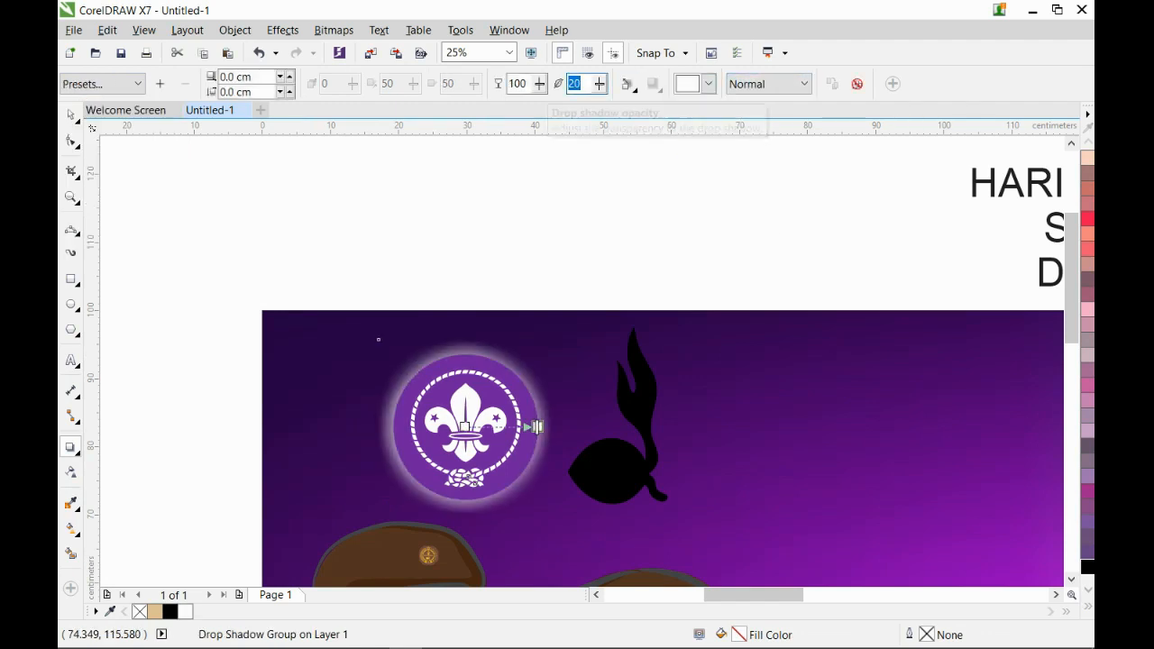
pyautogui.write('5')
pyautogui.press('Return')
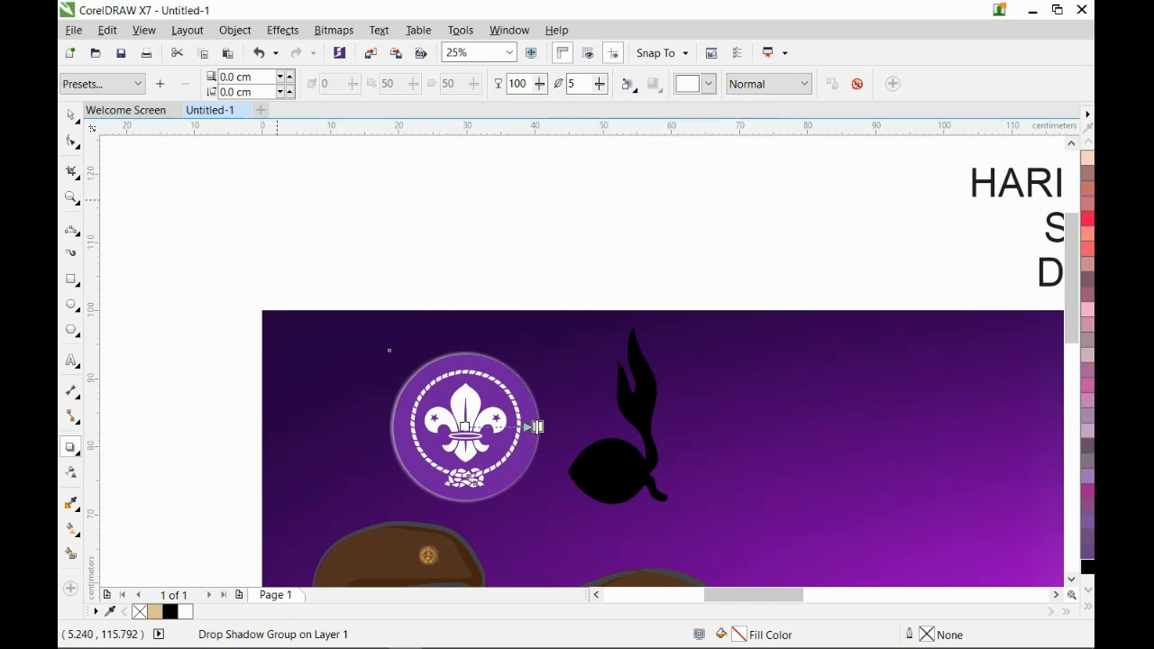
# Add a Small Glow drop shadow to the tunas kelapa emblem in white with feathering 5
pyautogui.click(617, 465)
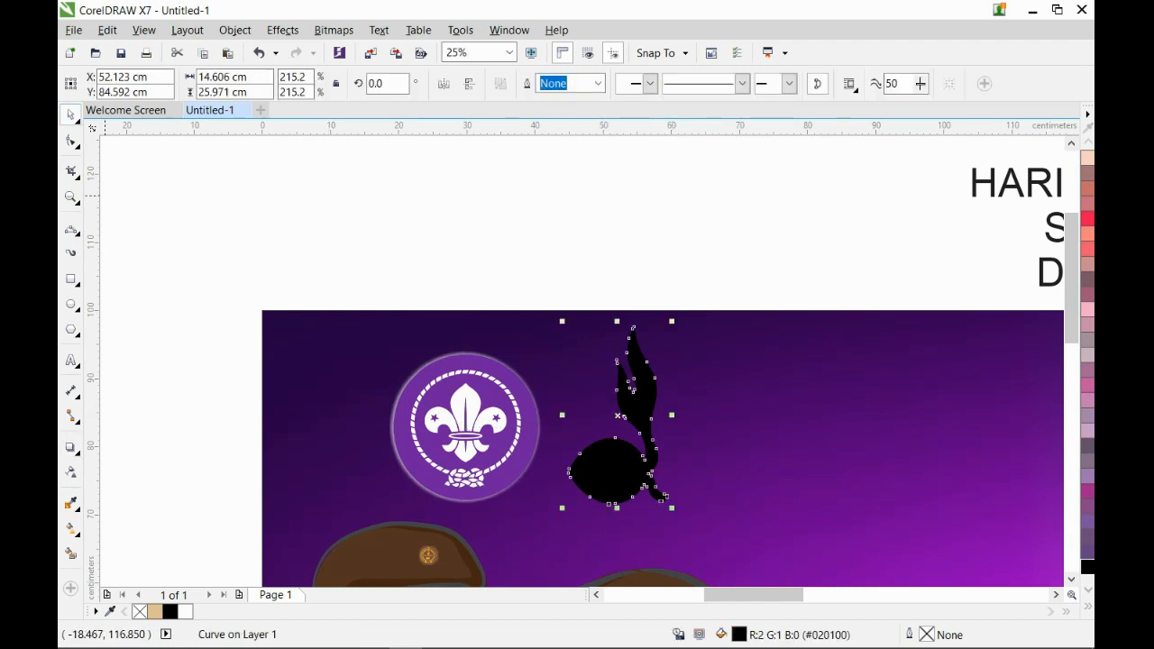
pyautogui.click(70, 448)
pyautogui.click(117, 84)
pyautogui.click(95, 219)
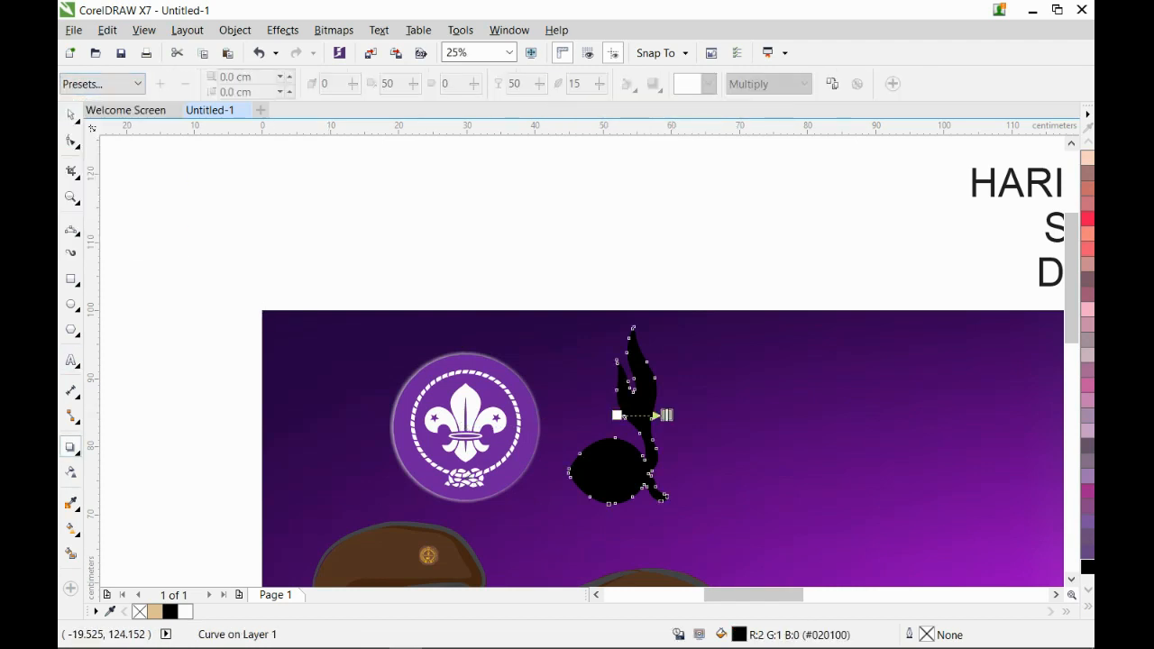
pyautogui.click(709, 83)
pyautogui.click(740, 117)
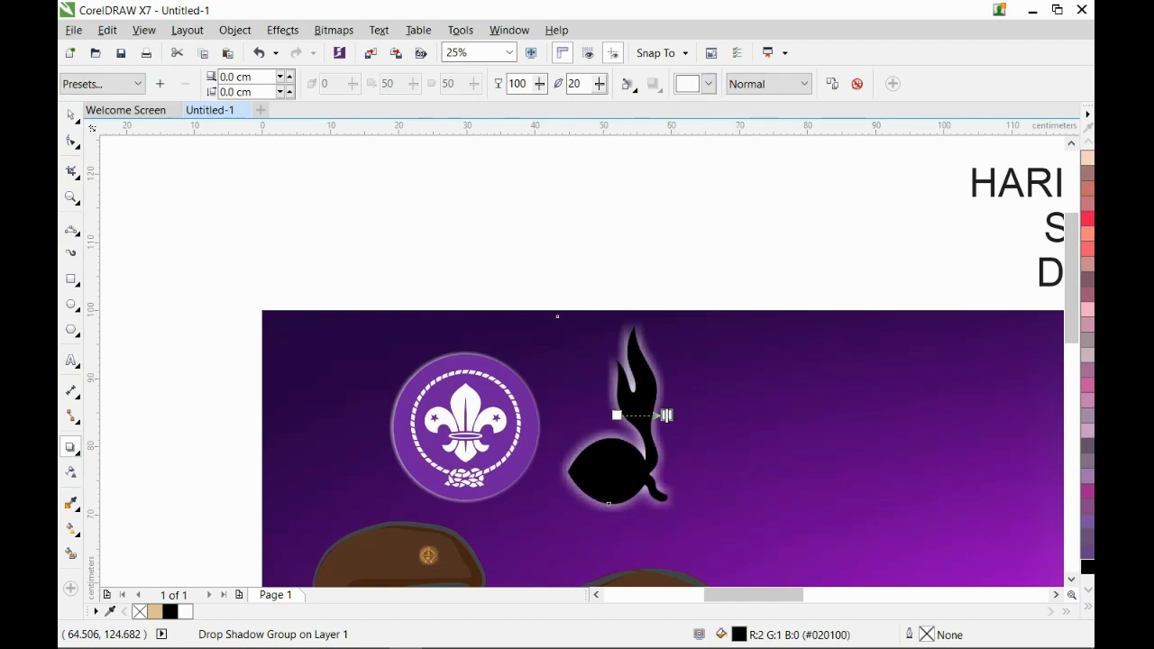
pyautogui.write('5')
pyautogui.press('Return')
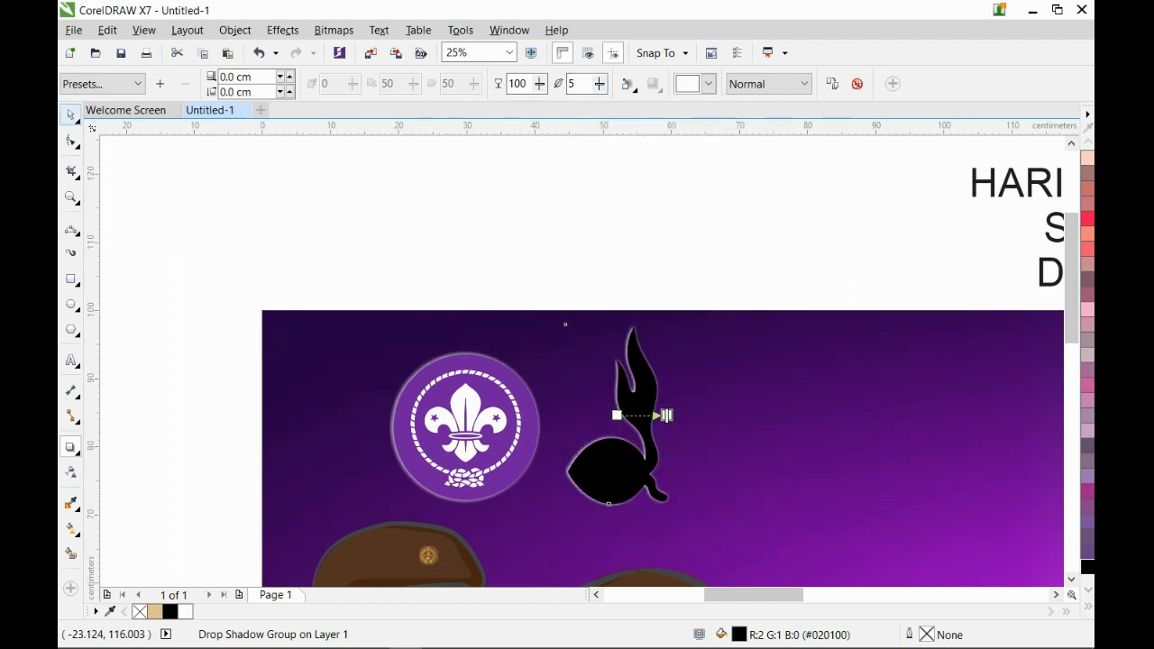
pyautogui.click(70, 115)
pyautogui.click(414, 281)
# Enlarge the fa40f-logowosm.png logo to about 42 × 42 cm and move it onto the middle of the banner
pyautogui.scroll(-2, 415, 288)
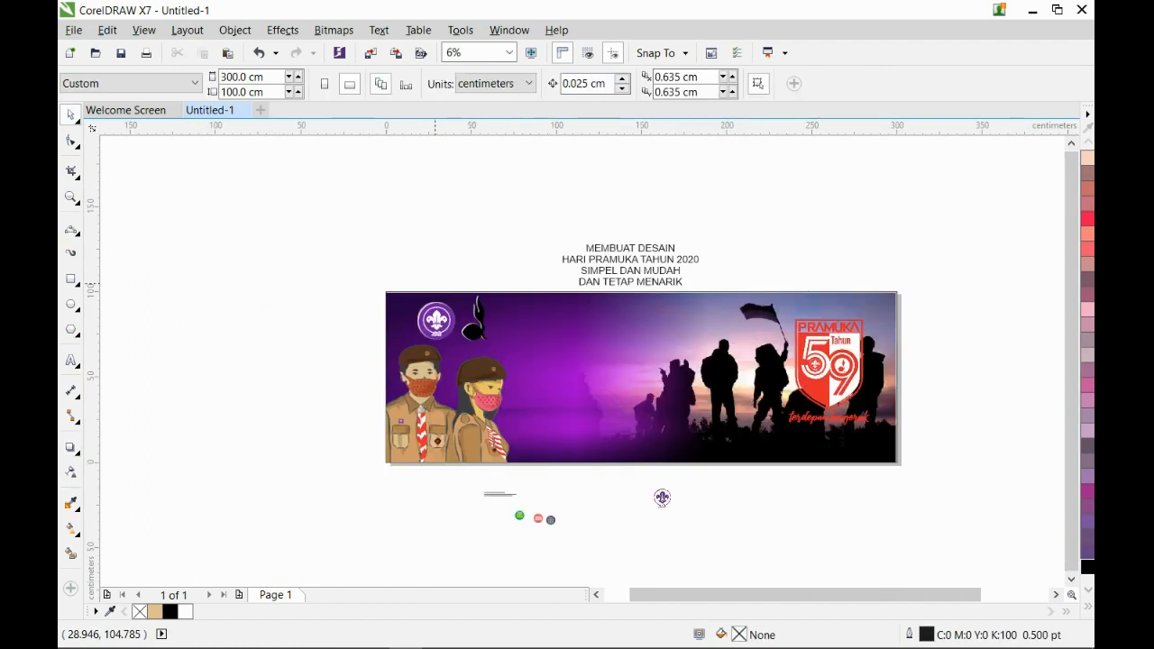
pyautogui.scroll(1, 662, 492)
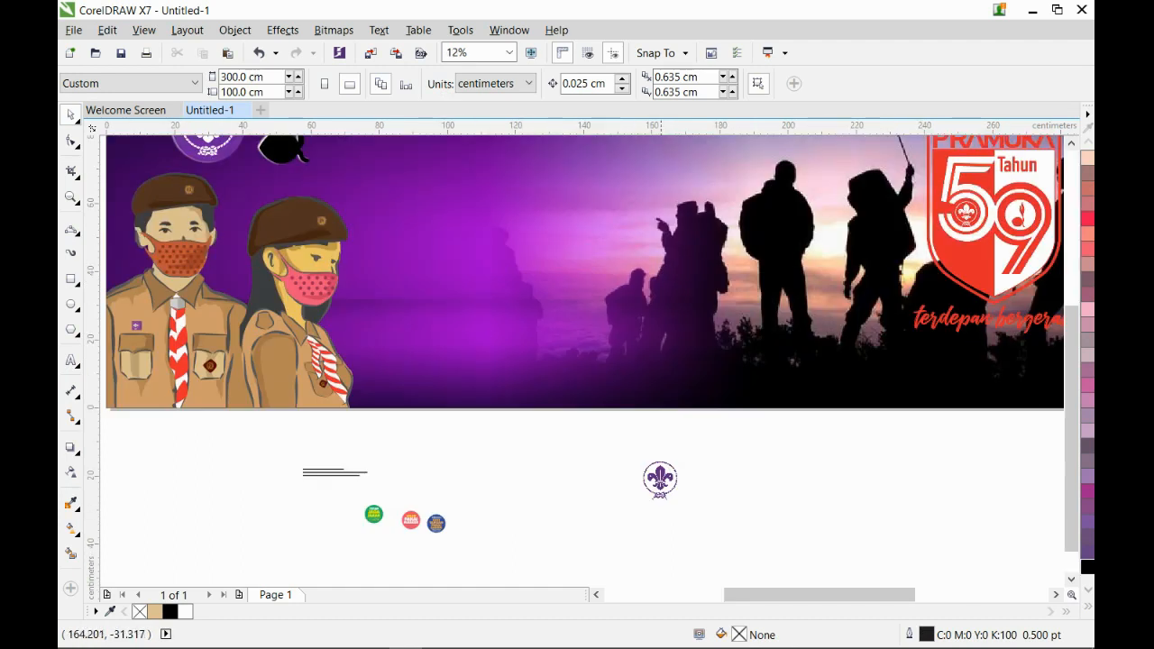
pyautogui.click(660, 479)
pyautogui.moveTo(757, 384); pyautogui.dragTo(785, 355)
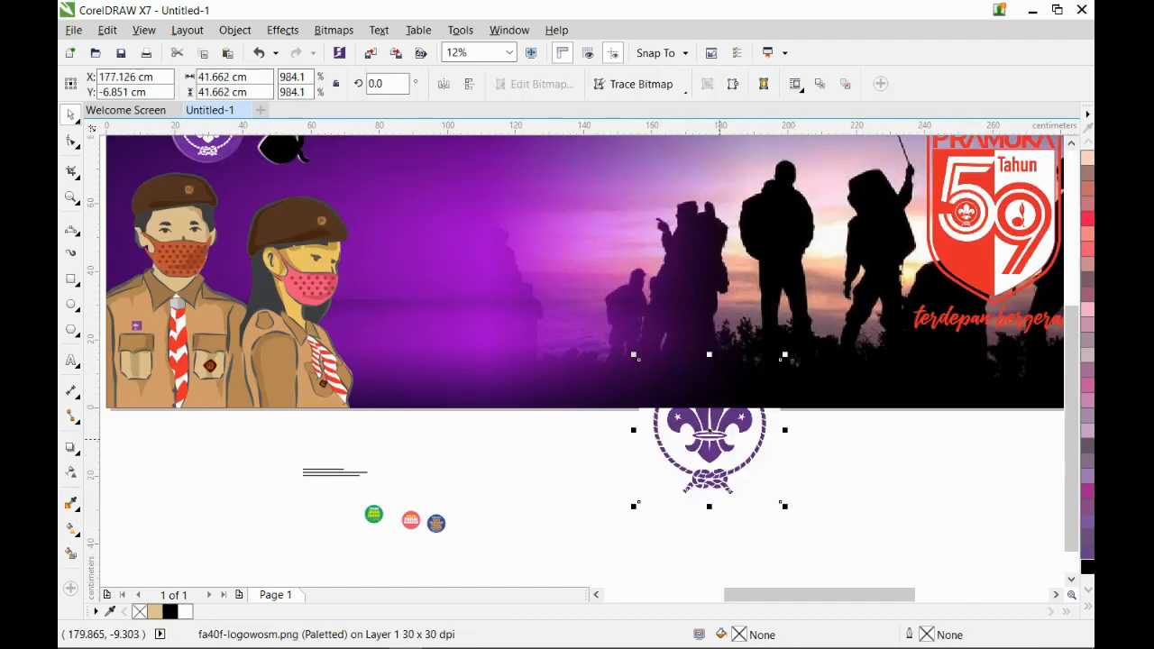
pyautogui.moveTo(720, 439); pyautogui.dragTo(522, 279)
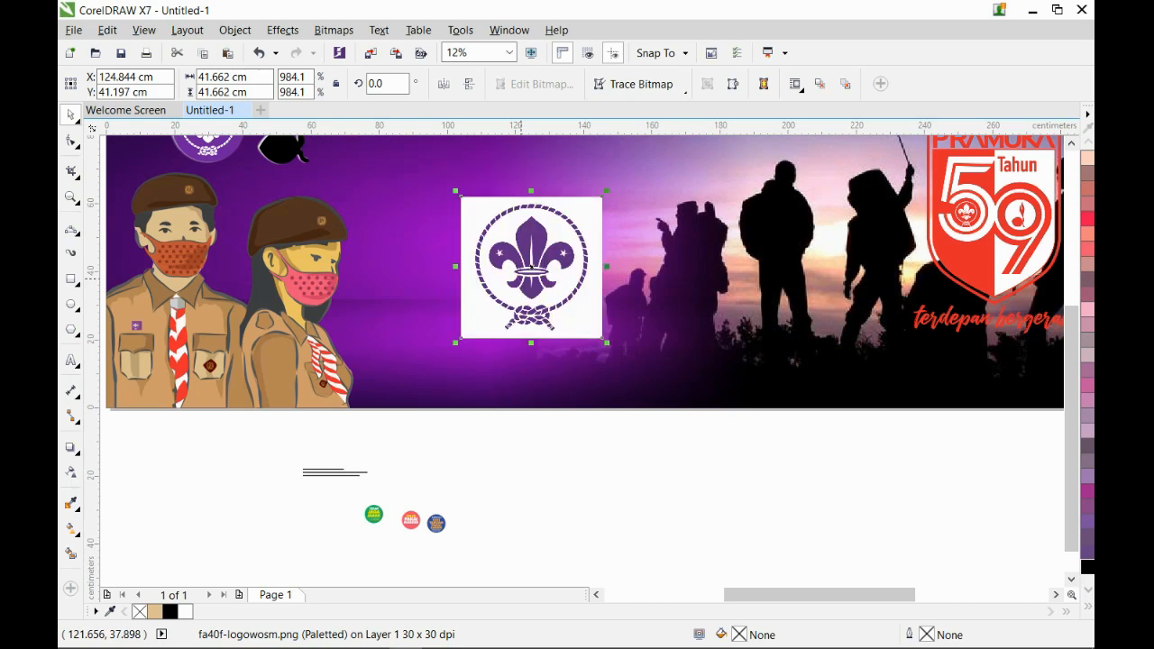
# Vectorize the fa40f-logowosm.png bitmap with an Outline trace using the Logo image type
pyautogui.scroll(2, 531, 267)
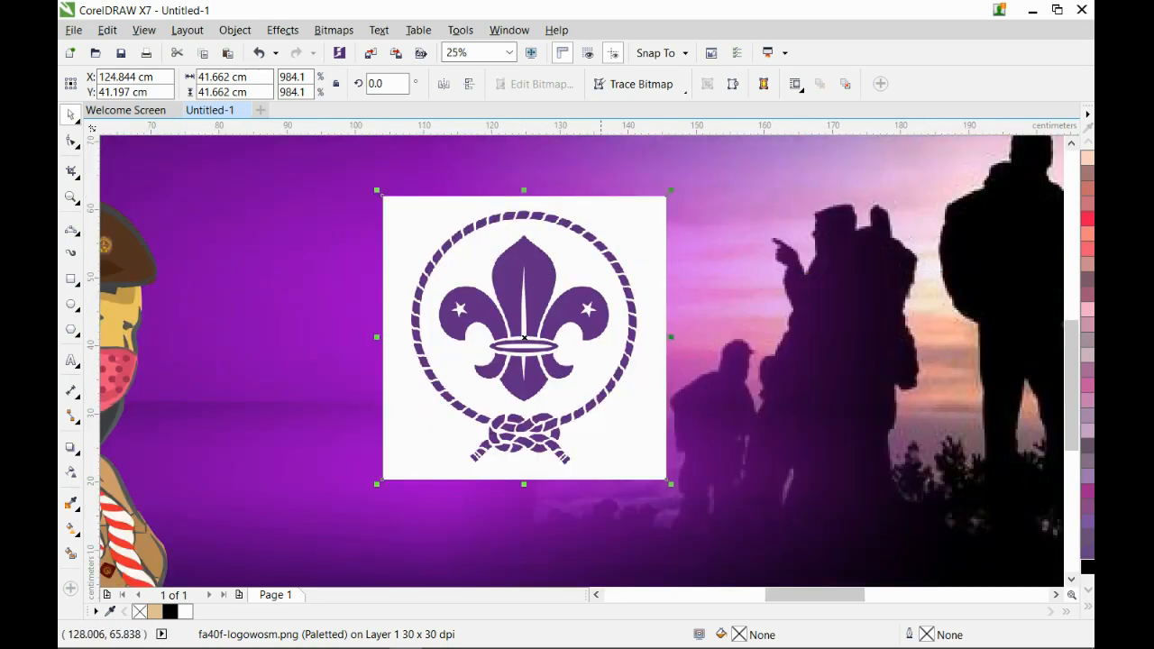
pyautogui.click(637, 84)
pyautogui.moveTo(667, 141)
pyautogui.click(753, 162)
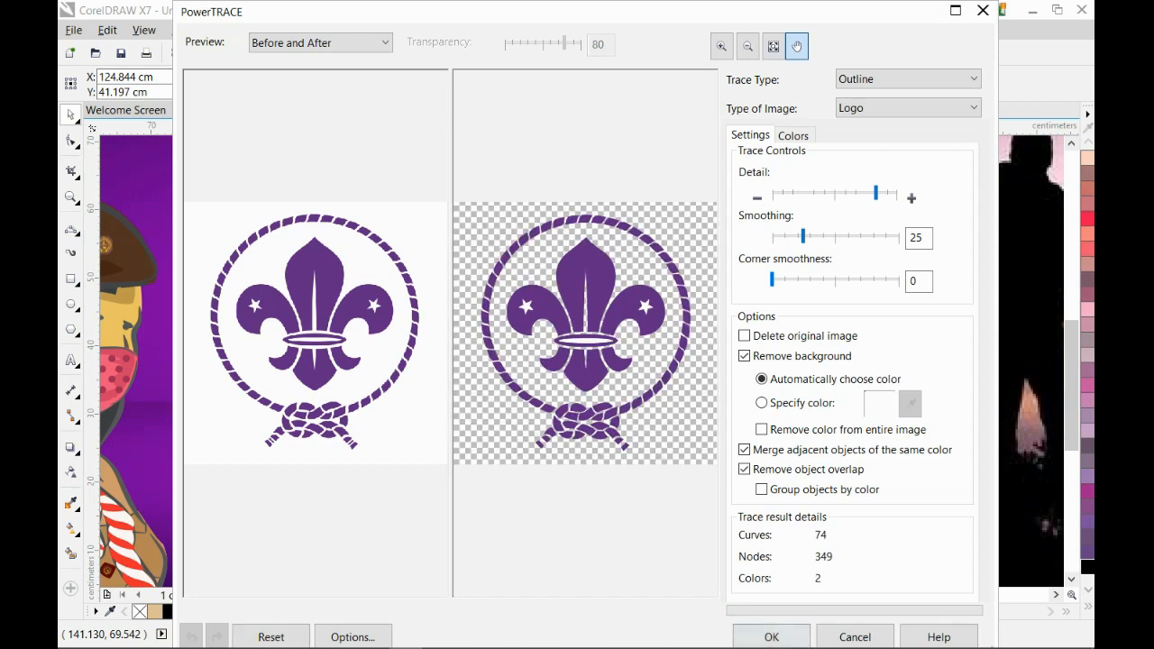
pyautogui.click(771, 636)
# Move the traced WOSM emblem off its bitmap and delete the original bitmap
pyautogui.moveTo(507, 344); pyautogui.dragTo(832, 345)
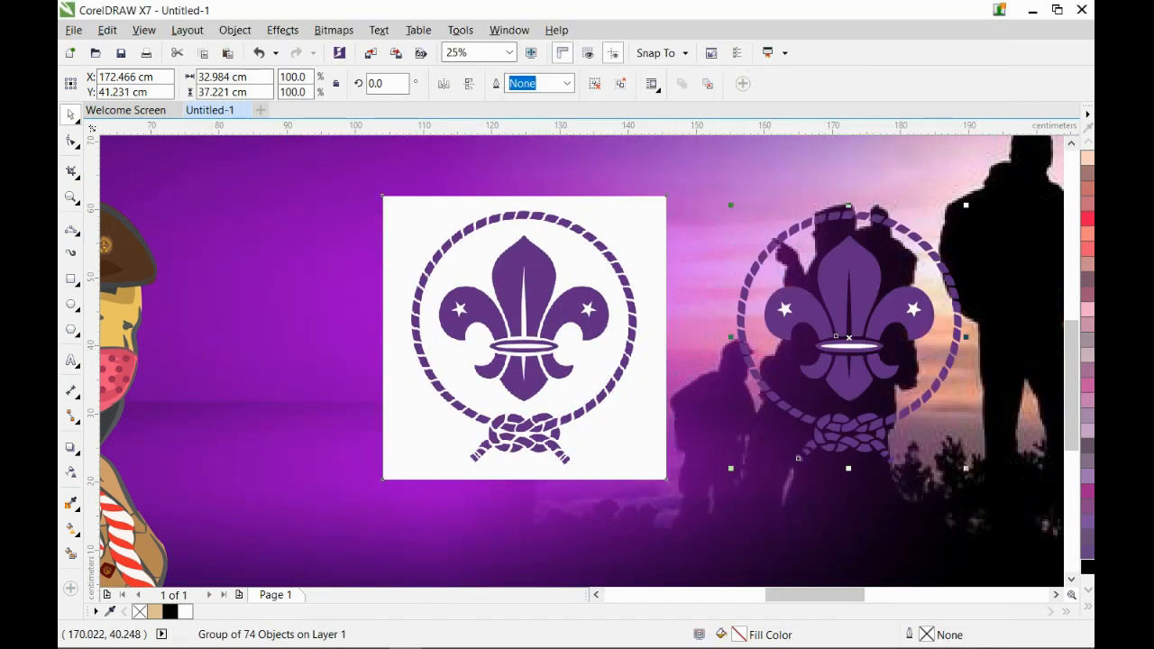
pyautogui.click(585, 350)
pyautogui.press('Delete')
# Move the traced WOSM emblem below the banner and ungroup its pieces
pyautogui.scroll(-1, 641, 272)
pyautogui.moveTo(697, 352); pyautogui.dragTo(653, 484)
pyautogui.scroll(2, 667, 487)
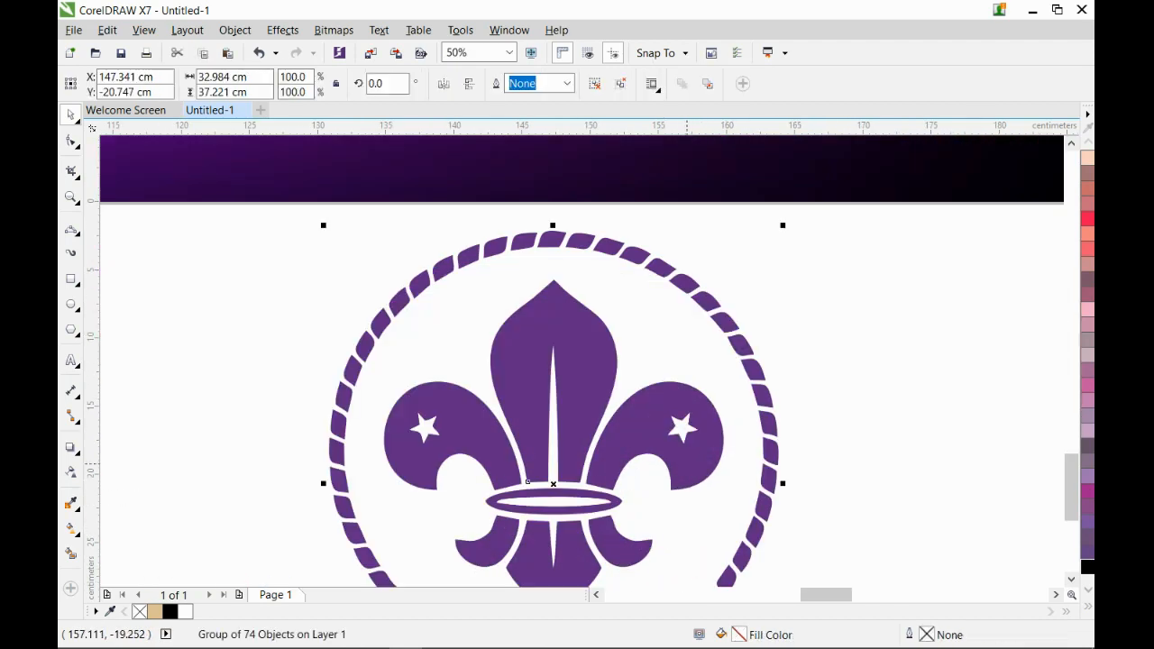
pyautogui.hotkey('ctrl', 'u')
pyautogui.press('Escape')
# Delete the white star pieces and the white piece inside the central band of the WOSM emblem
pyautogui.click(684, 429)
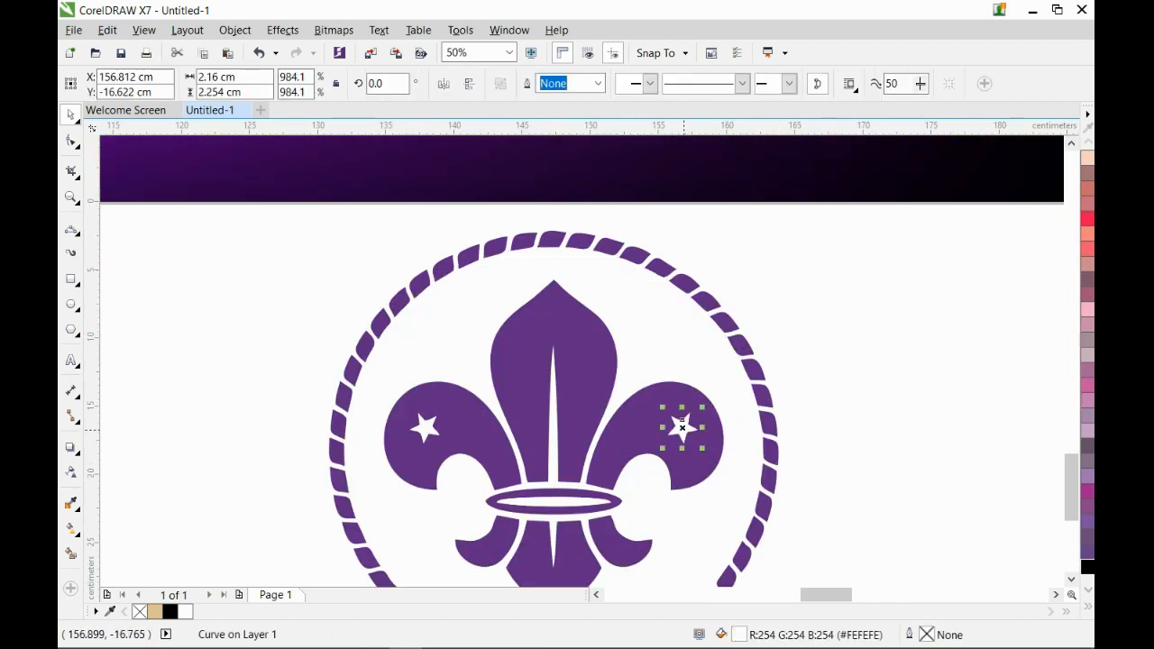
pyautogui.press('Delete')
pyautogui.click(425, 424)
pyautogui.press('Delete')
pyautogui.click(557, 500)
pyautogui.press('Delete')
# Select all pieces of the traced WOSM emblem below the banner and group them
pyautogui.scroll(-1, 630, 382)
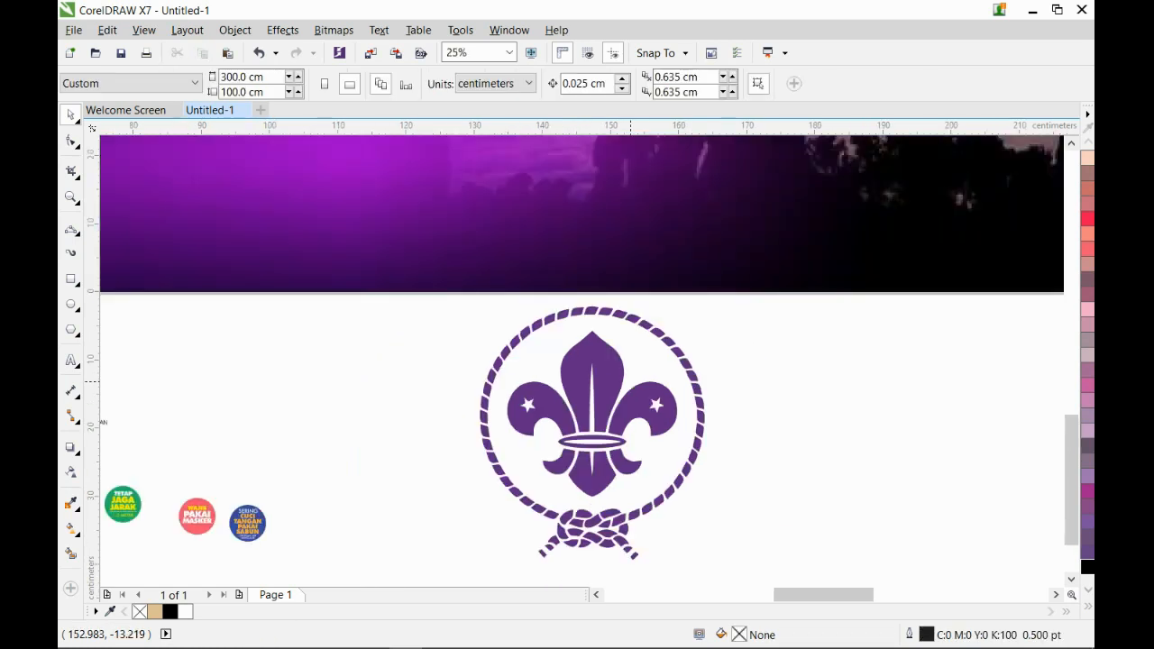
pyautogui.moveTo(708, 365); pyautogui.dragTo(705, 284)
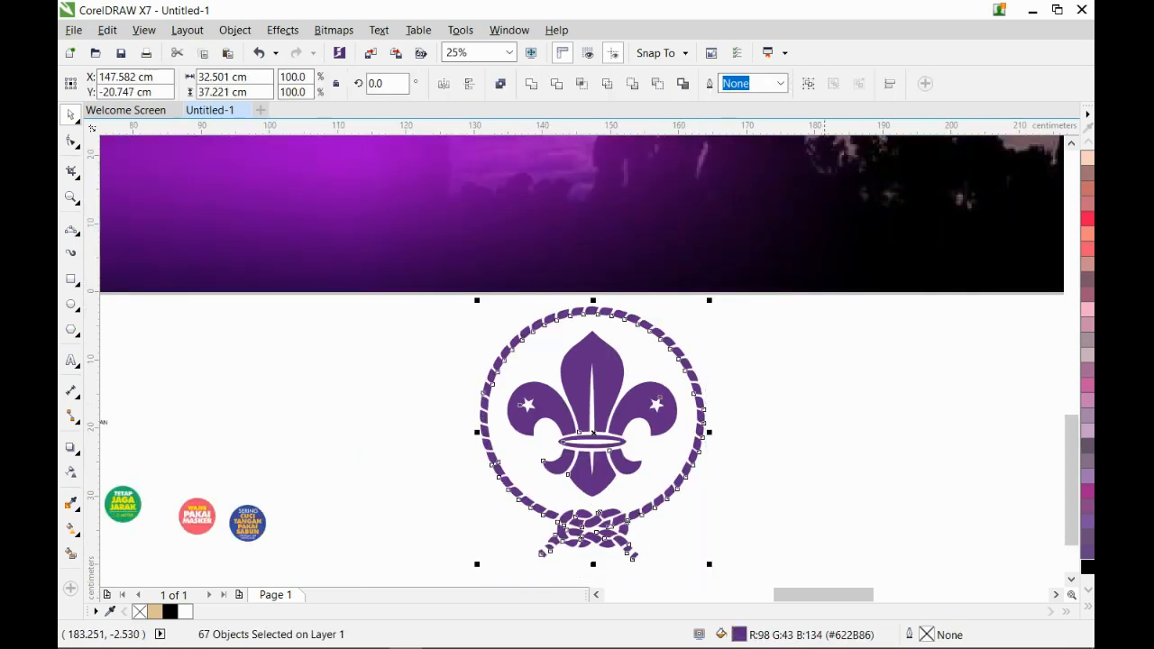
pyautogui.scroll(-1, 813, 329)
pyautogui.moveTo(603, 487); pyautogui.dragTo(793, 287)
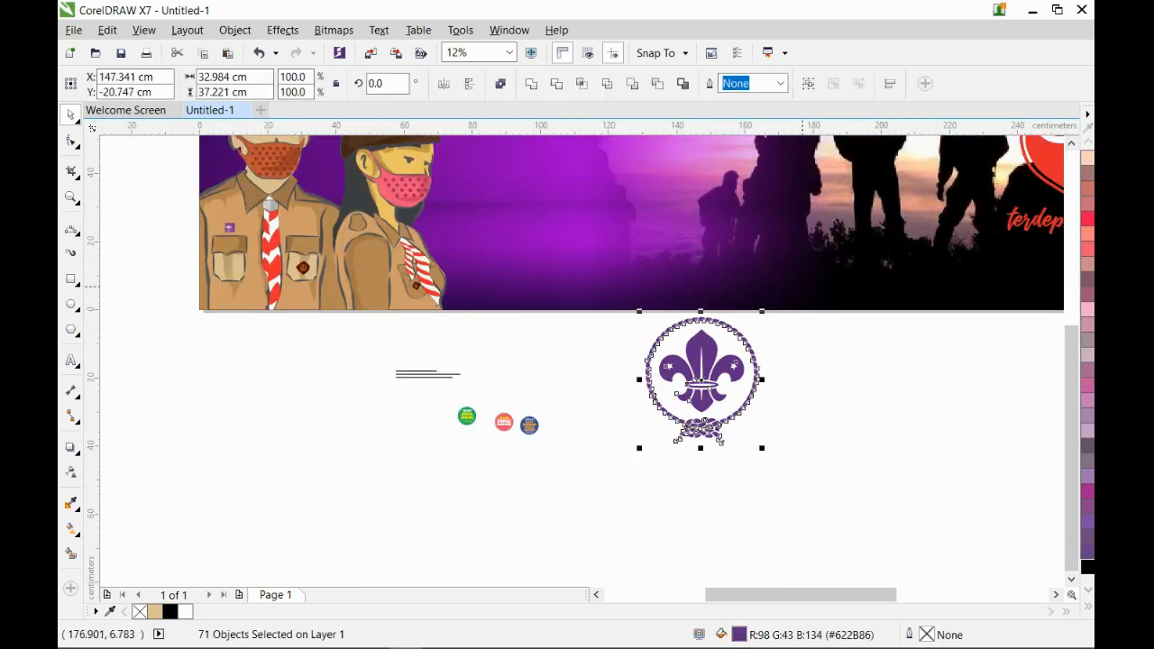
pyautogui.hotkey('ctrl', 'g')
# Move the grouped WOSM emblem onto the banner beside the scout figures and enlarge it to about 71 × 80 cm
pyautogui.scroll(-1, 545, 434)
pyautogui.moveTo(636, 379); pyautogui.dragTo(673, 190)
pyautogui.scroll(1, 603, 263)
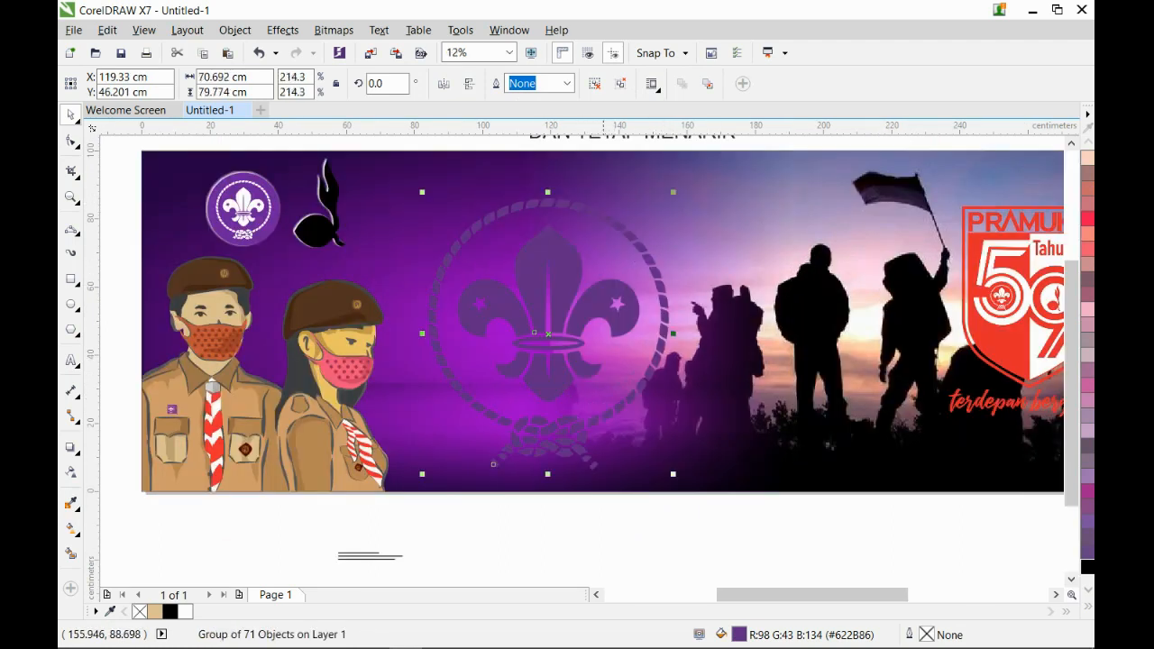
pyautogui.moveTo(569, 262); pyautogui.dragTo(568, 243)
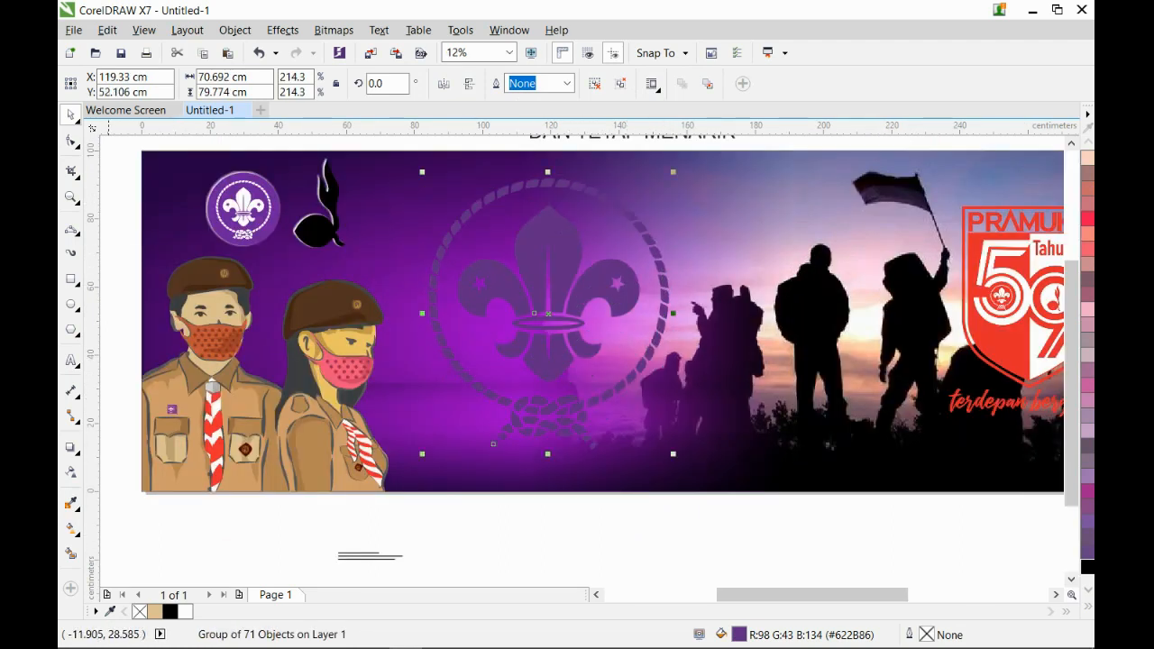
# Fill the large WOSM emblem with white, apply a uniform transparency of 70, and deselect it
pyautogui.click(185, 611)
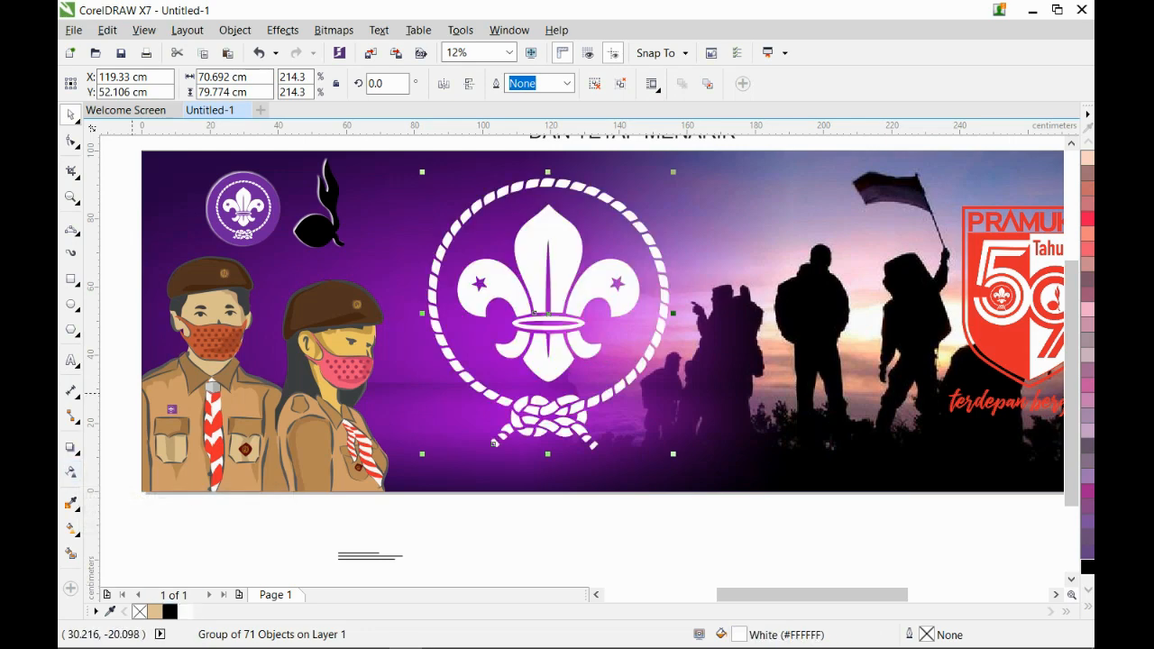
pyautogui.click(71, 471)
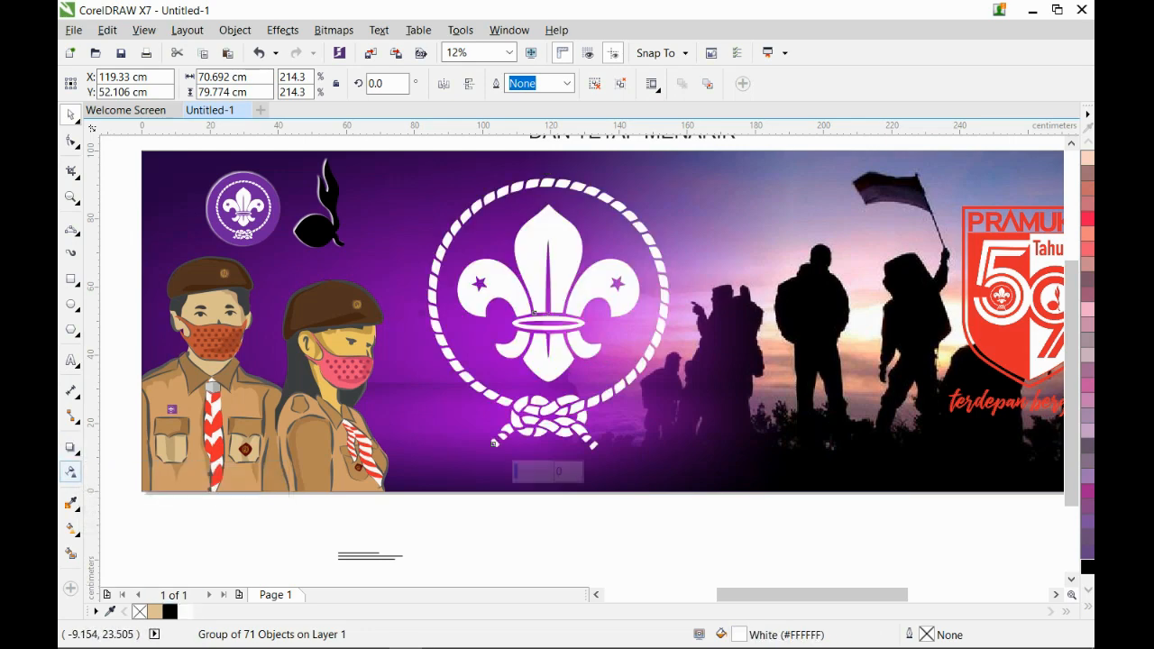
pyautogui.click(96, 83)
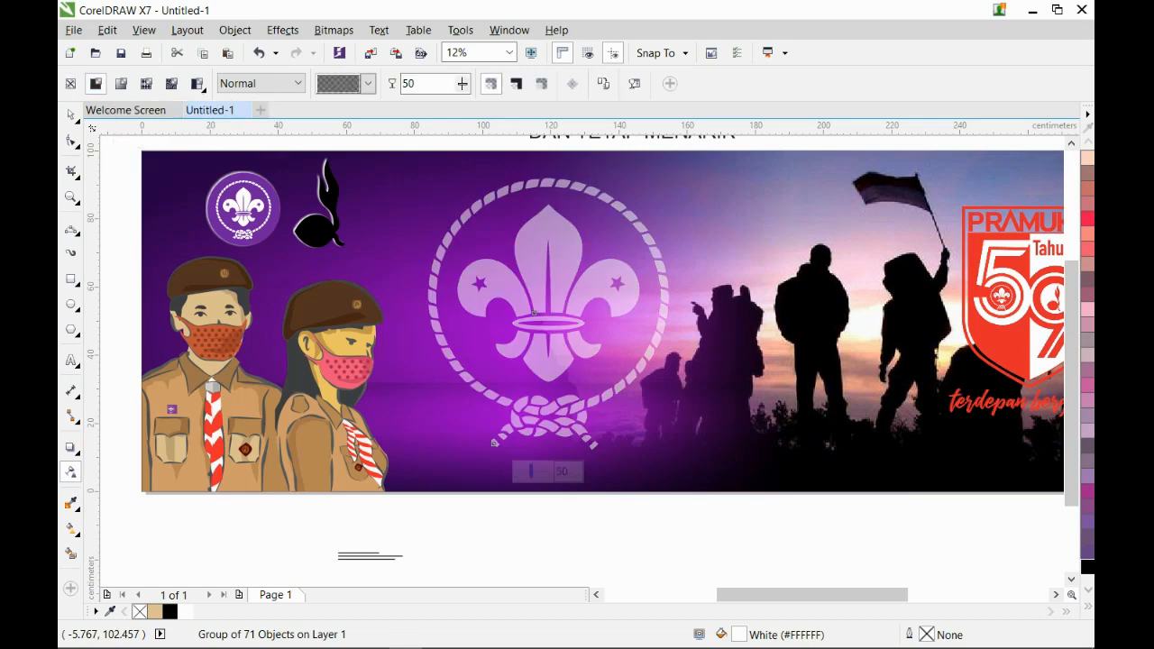
pyautogui.write('70')
pyautogui.press('Return')
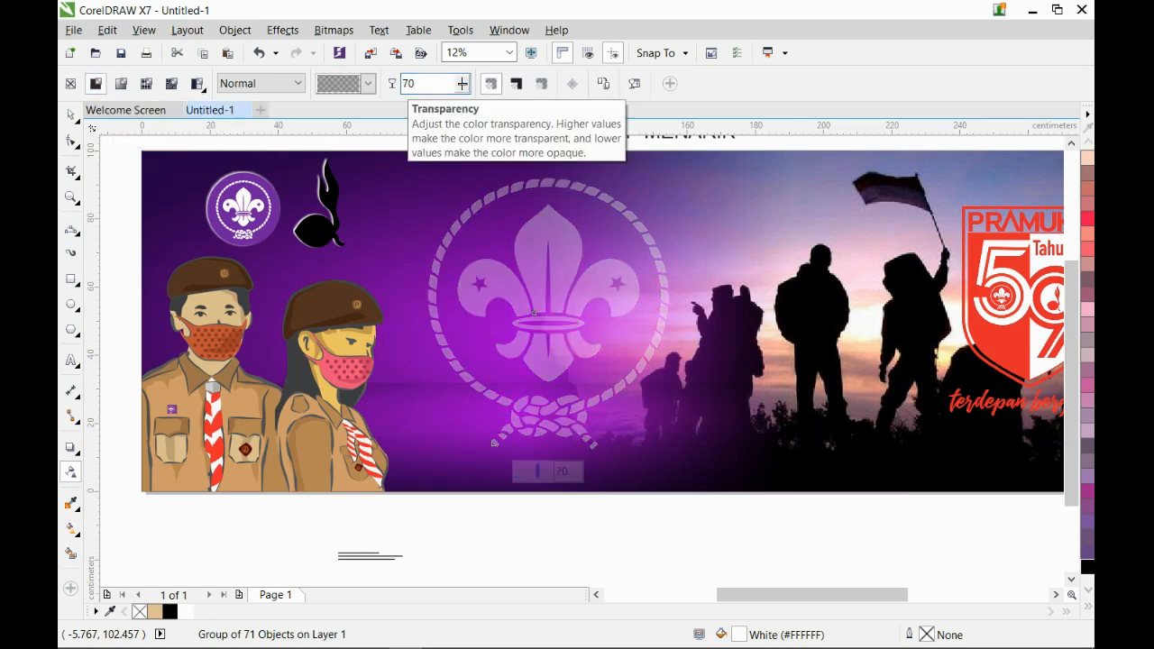
pyautogui.click(71, 116)
pyautogui.scroll(-1, 641, 427)
pyautogui.click(678, 495)
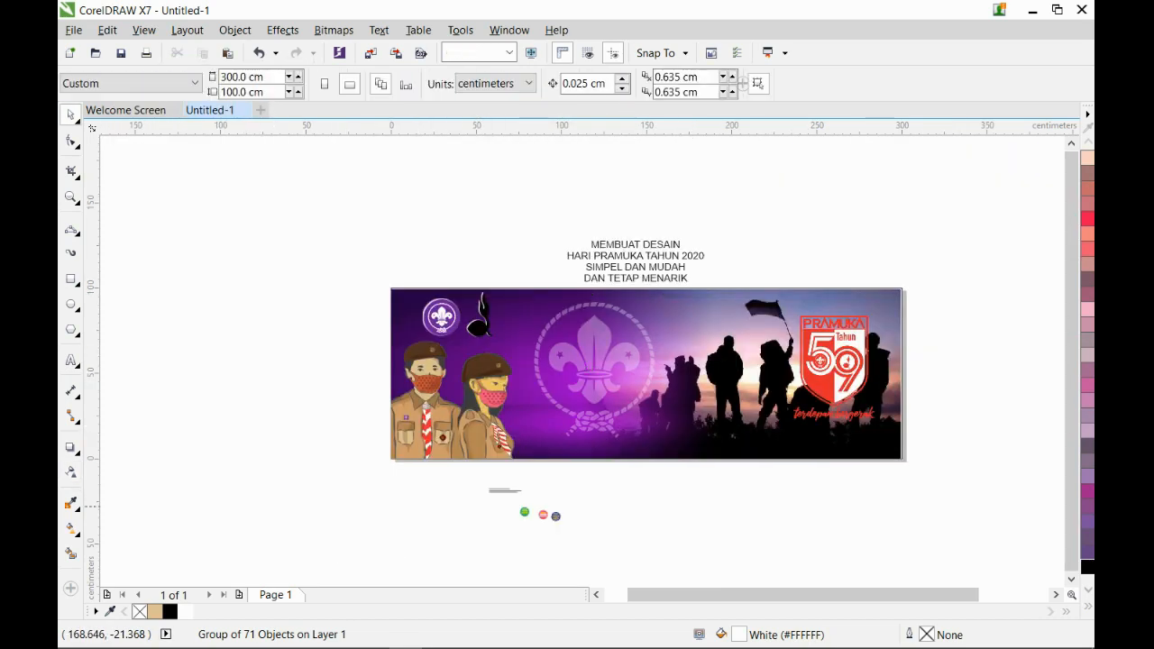
# Enlarge the small "PERAN GERAKAN PRAMUKA" slogan text below the banner to about 61 cm wide
pyautogui.scroll(2, 521, 490)
pyautogui.click(519, 491)
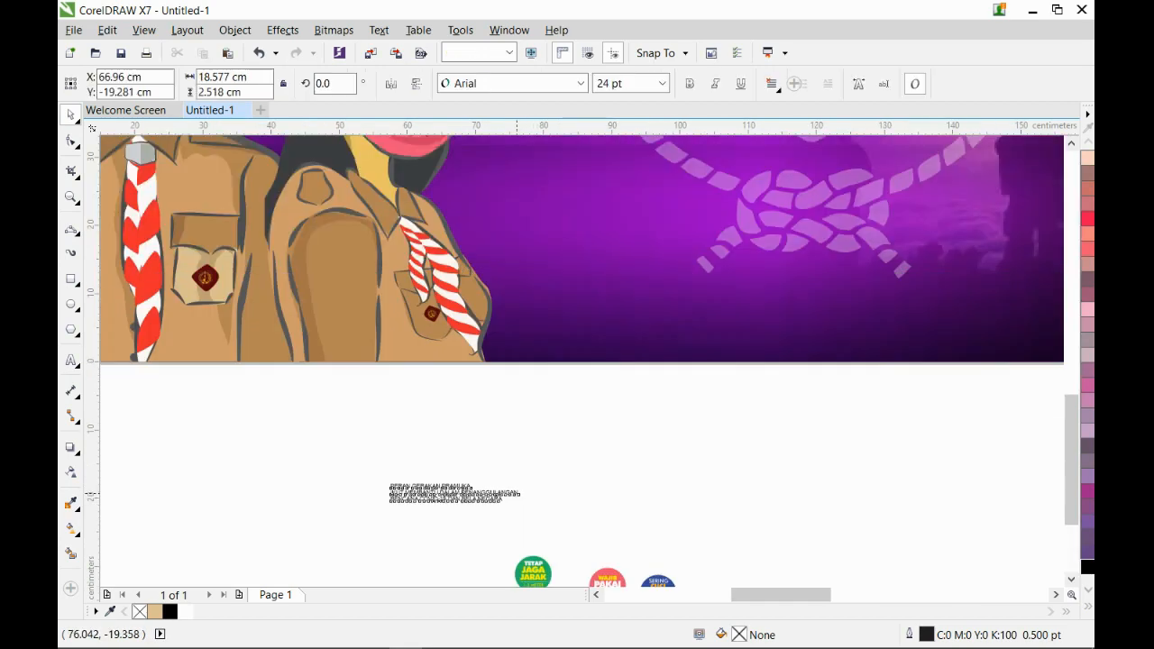
pyautogui.moveTo(526, 479); pyautogui.dragTo(816, 349)
pyautogui.scroll(-1, 505, 515)
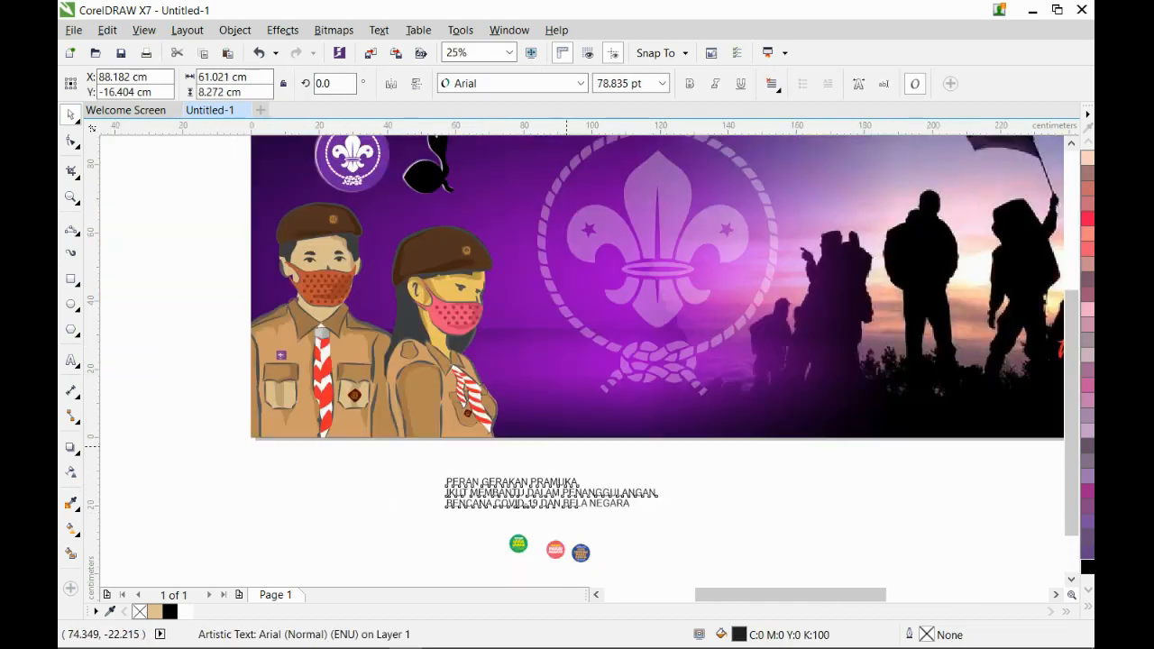
# Set the slogan text's font to Arial Black
pyautogui.click(581, 84)
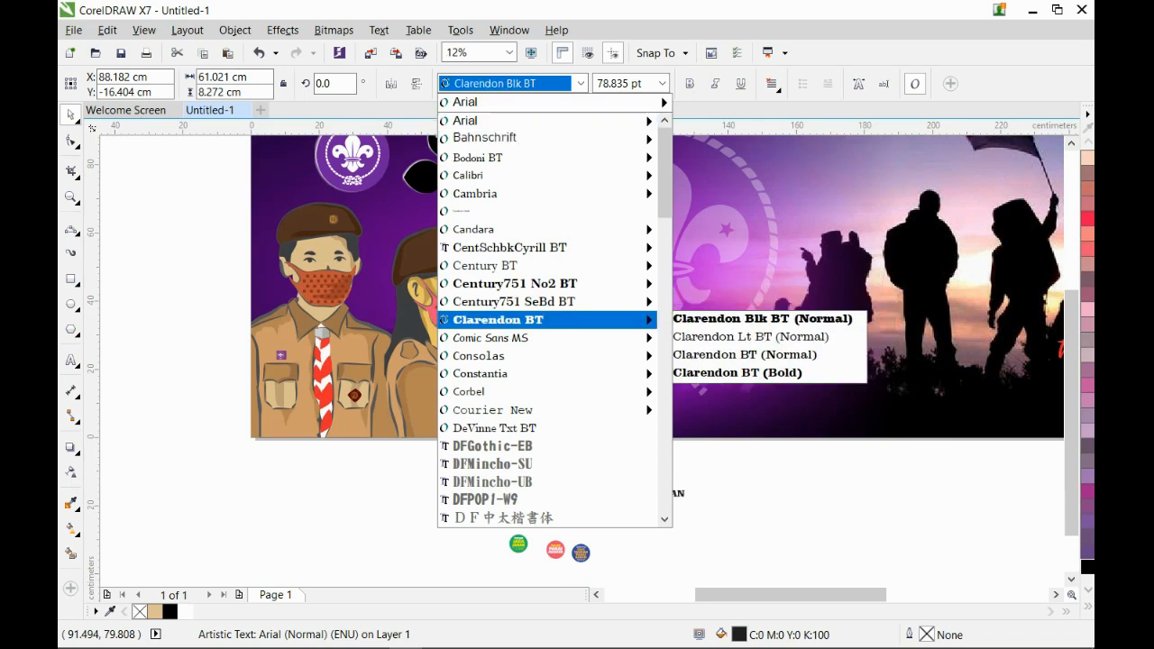
pyautogui.click(761, 318)
pyautogui.click(580, 83)
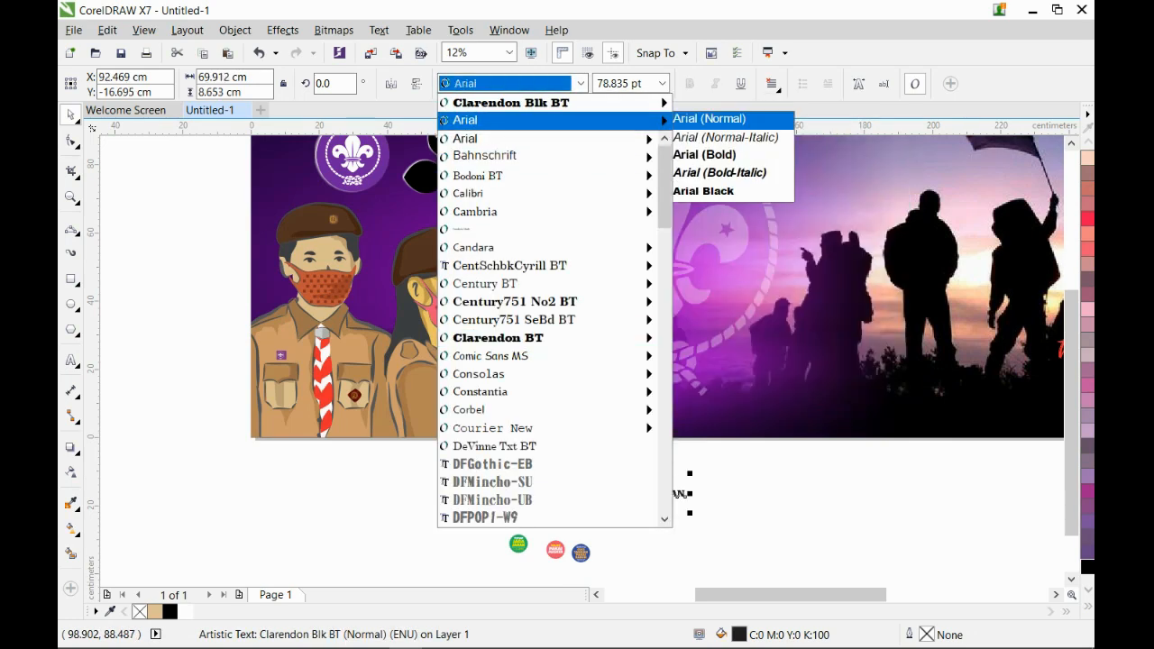
pyautogui.click(703, 191)
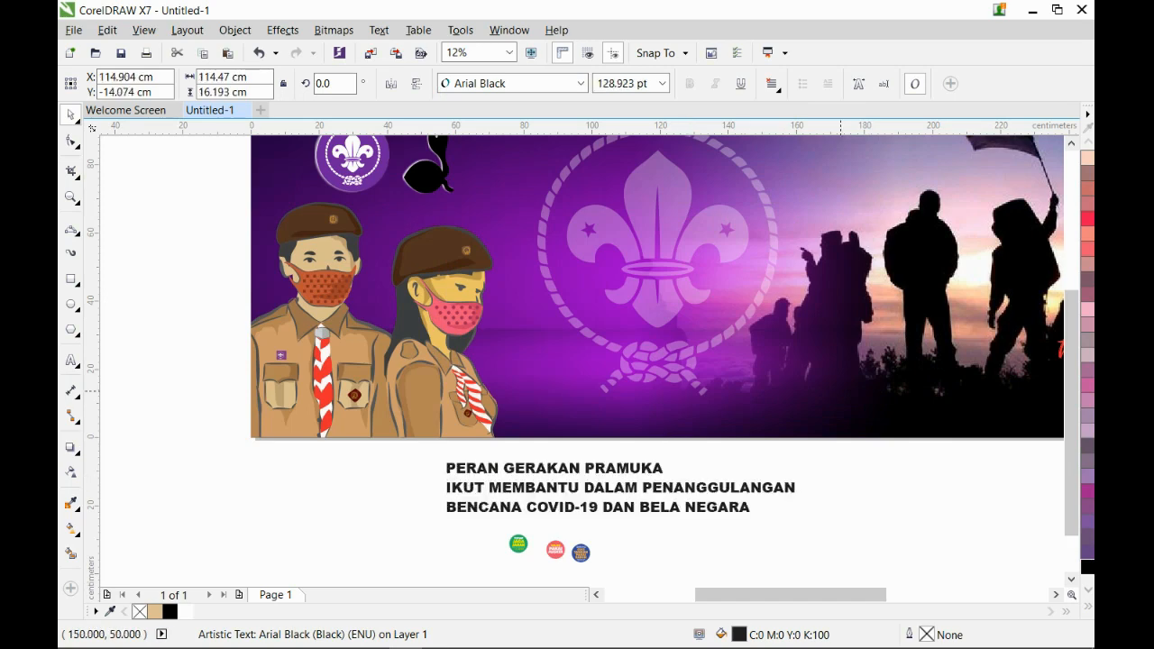
# Move the slogan text onto the banner over the WOSM emblem and enlarge it to about 148 × 25 cm
pyautogui.moveTo(799, 457); pyautogui.dragTo(815, 482)
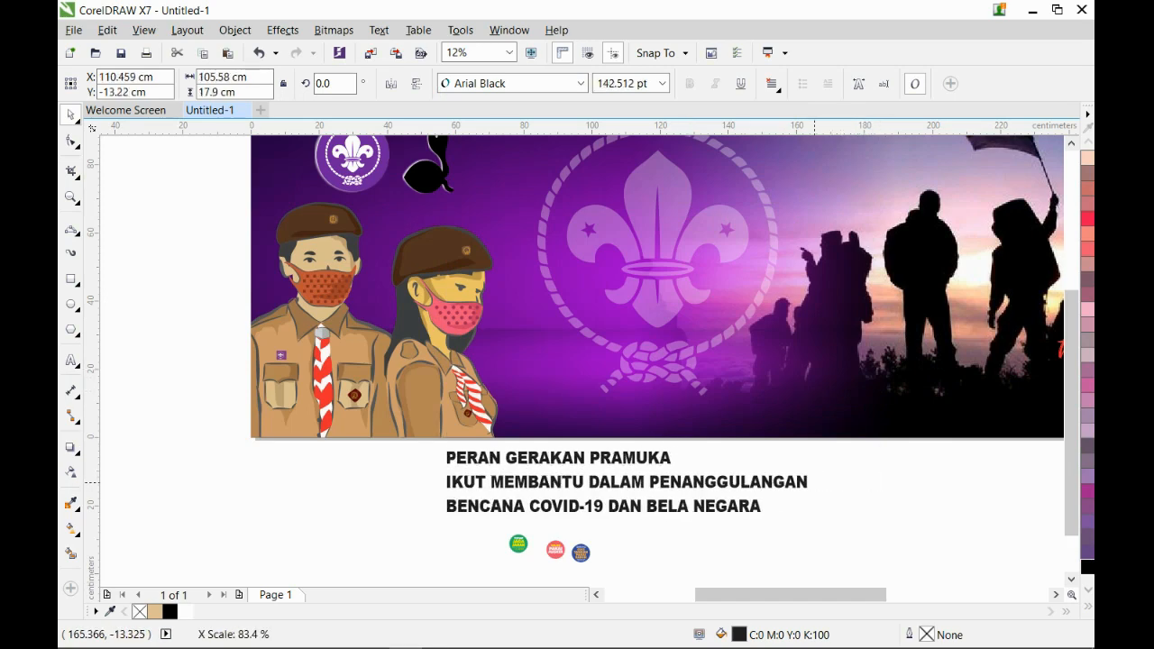
pyautogui.moveTo(734, 482); pyautogui.dragTo(812, 254)
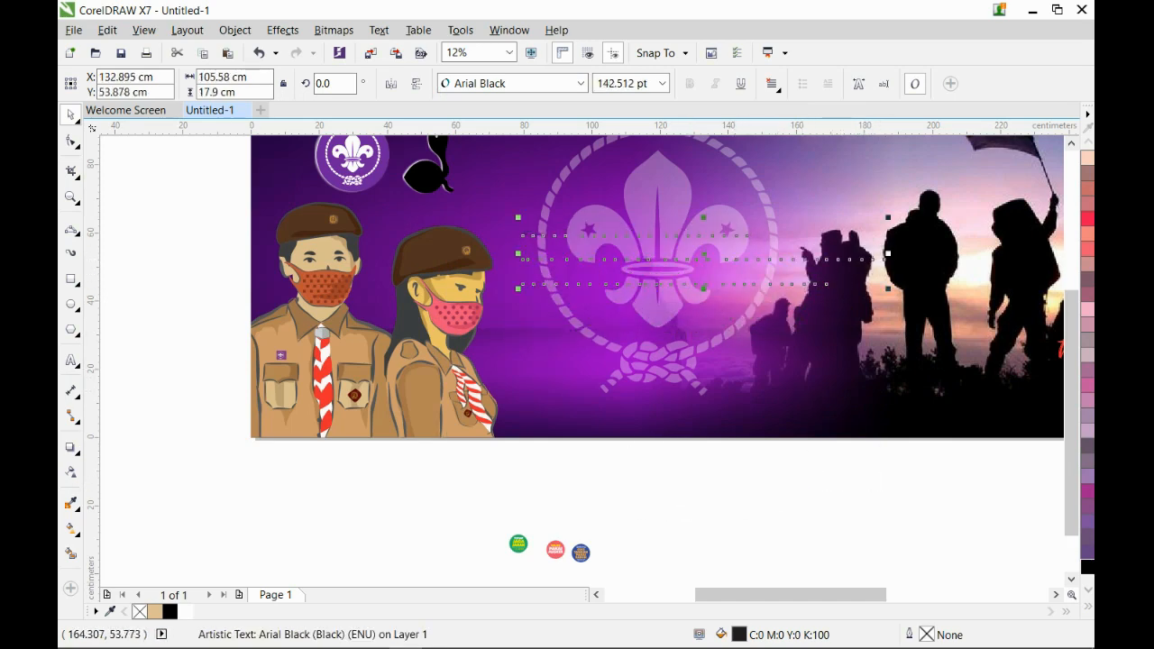
pyautogui.scroll(-1, 683, 336)
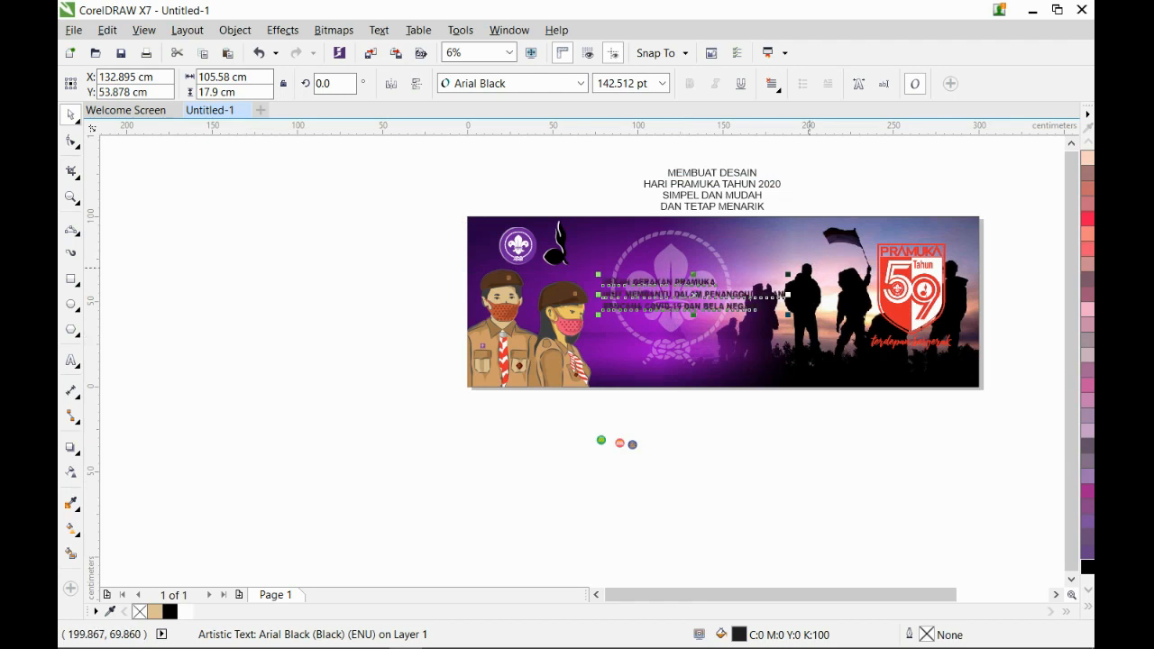
pyautogui.scroll(1, 808, 266)
pyautogui.moveTo(759, 287); pyautogui.dragTo(905, 257)
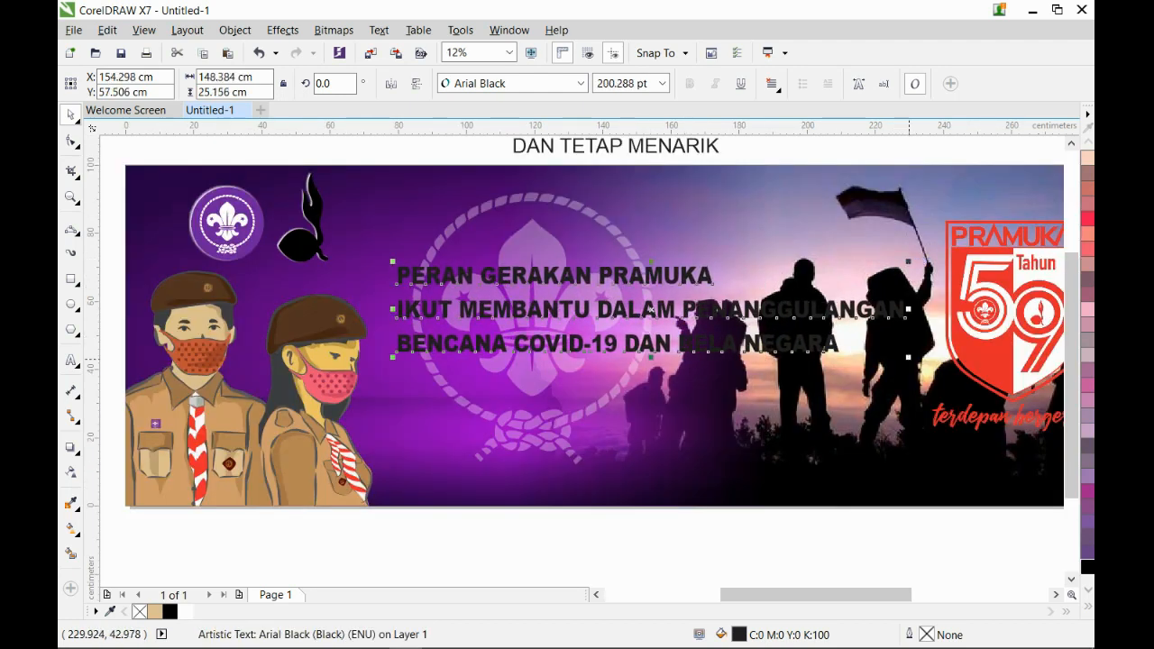
# Stretch the slogan's letters taller and tighten its line spacing, bringing the text to about 22 cm high
pyautogui.moveTo(651, 353); pyautogui.dragTo(651, 387)
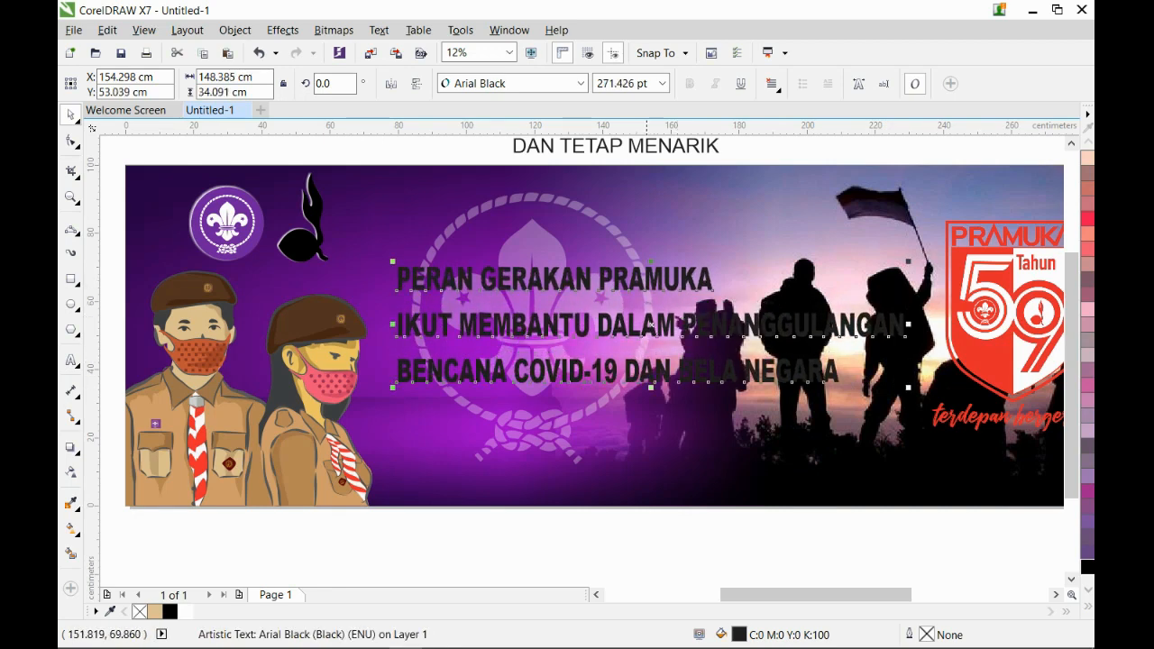
pyautogui.moveTo(651, 261); pyautogui.dragTo(649, 281)
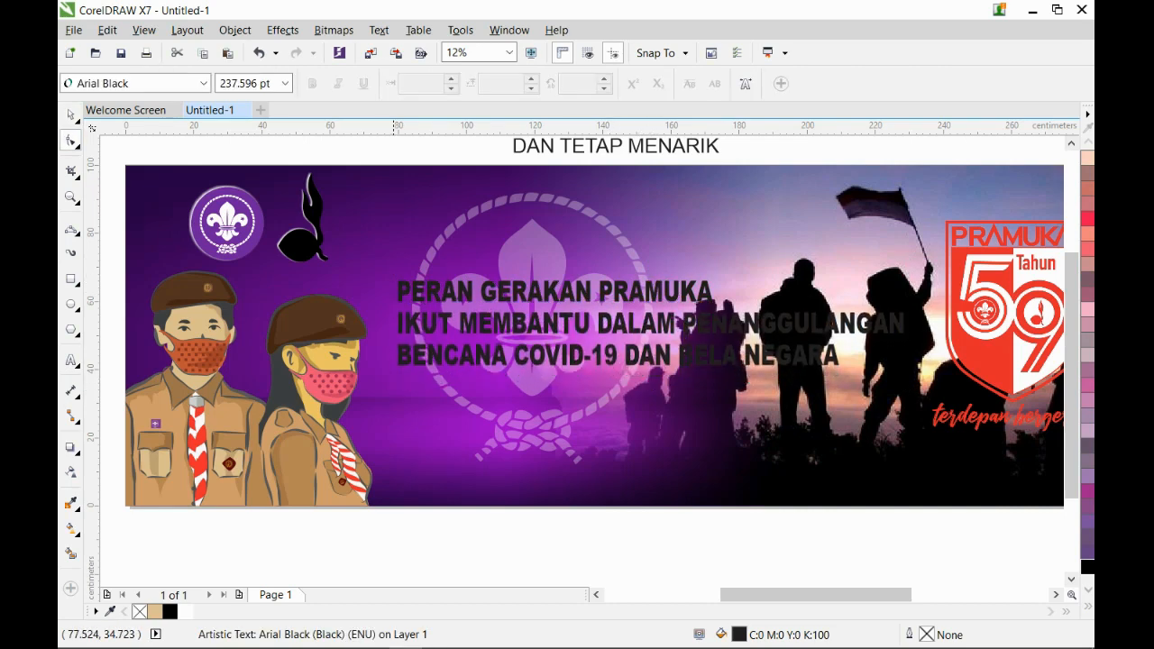
pyautogui.moveTo(390, 386); pyautogui.dragTo(397, 350)
pyautogui.click(71, 115)
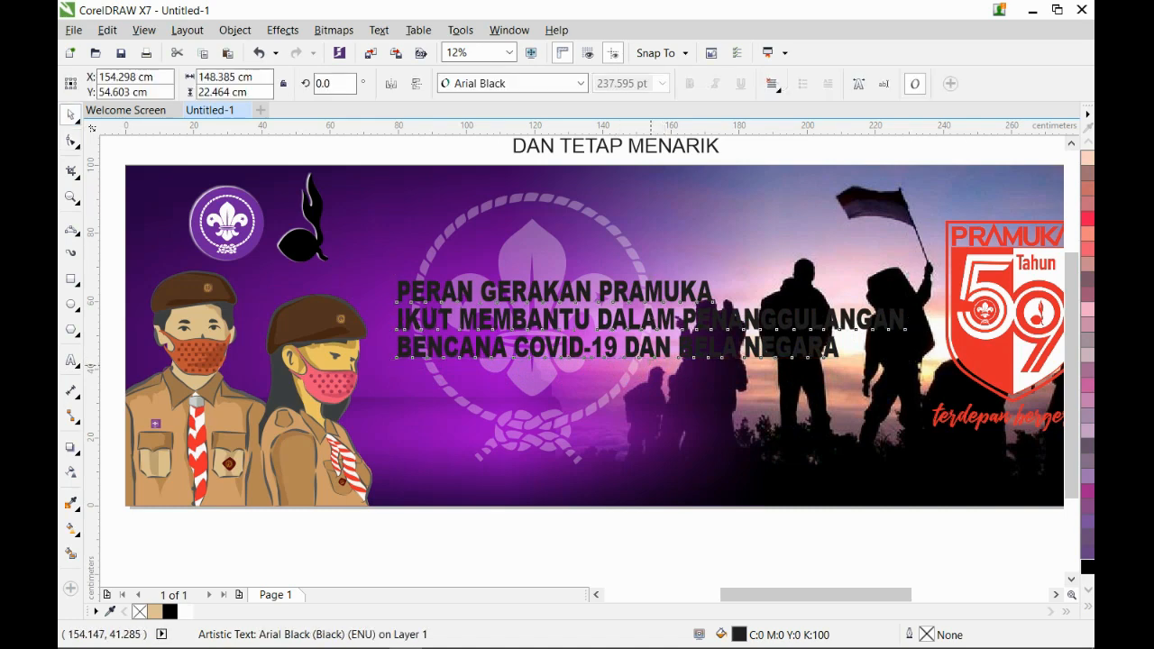
# Stretch the slogan text to about 156 × 35 cm between the scout figures and the Pramuka 59 logo
pyautogui.moveTo(651, 364); pyautogui.dragTo(651, 407)
pyautogui.moveTo(913, 341)
pyautogui.mouseDown()
pyautogui.moveTo(939, 341)
pyautogui.moveTo(927, 344)
pyautogui.mouseUp()
pyautogui.moveTo(398, 341); pyautogui.dragTo(390, 340)
pyautogui.click(826, 565)
pyautogui.click(608, 328)
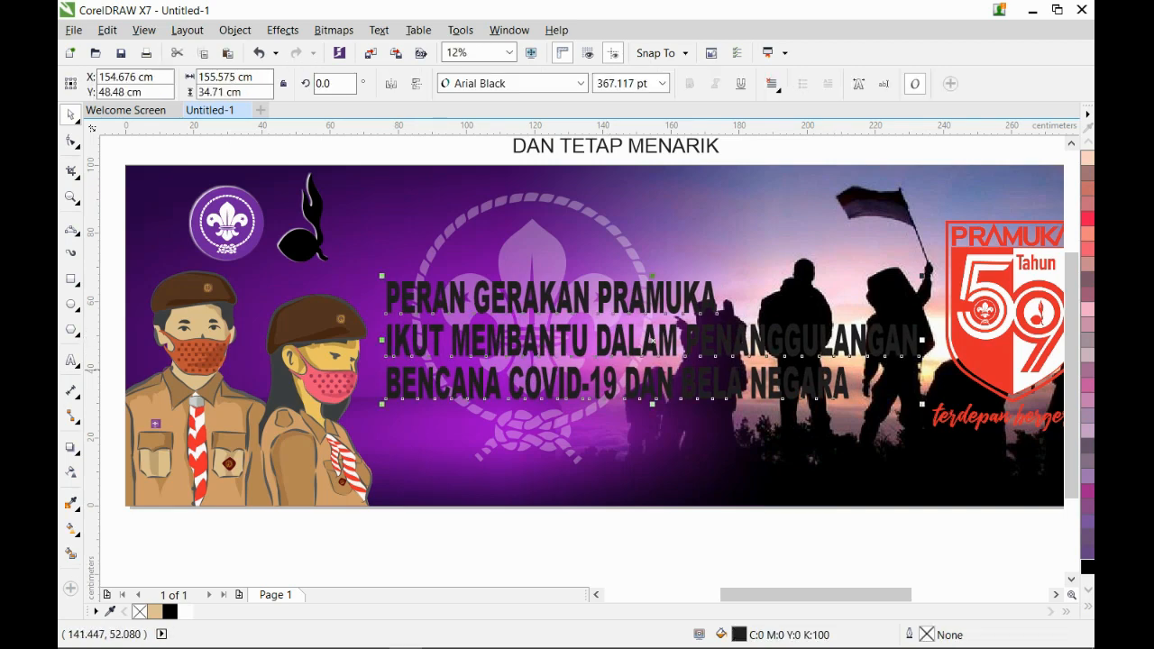
# Sample the red of the Pramuka 59 logo and apply it as the slogan text's fill
pyautogui.click(70, 503)
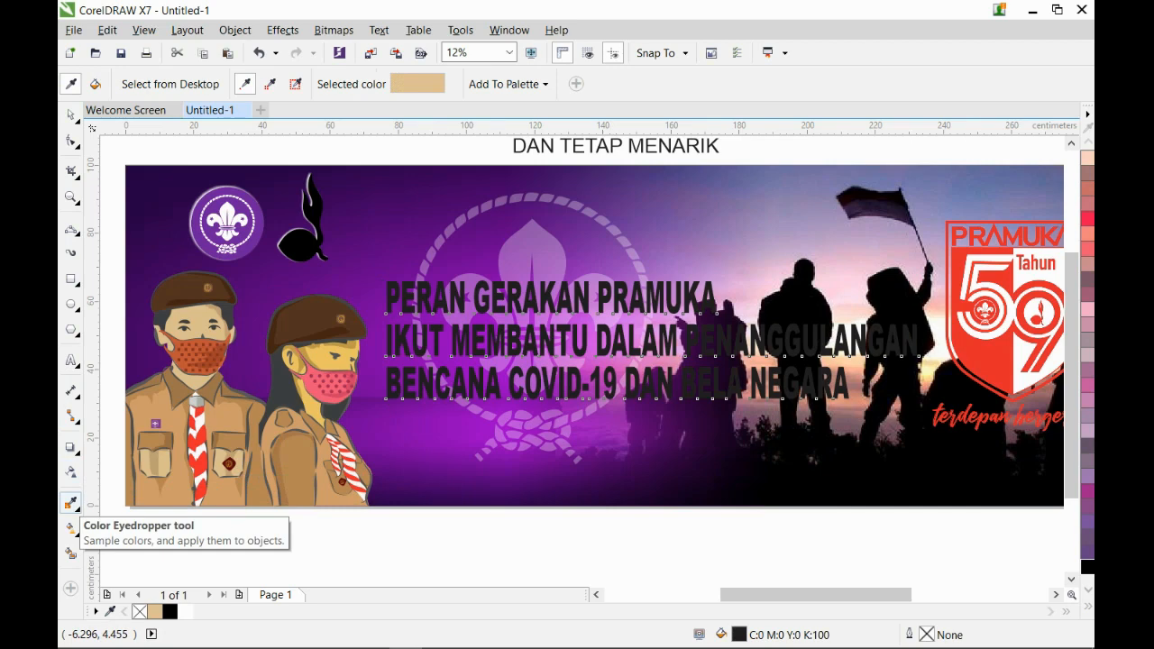
pyautogui.click(989, 357)
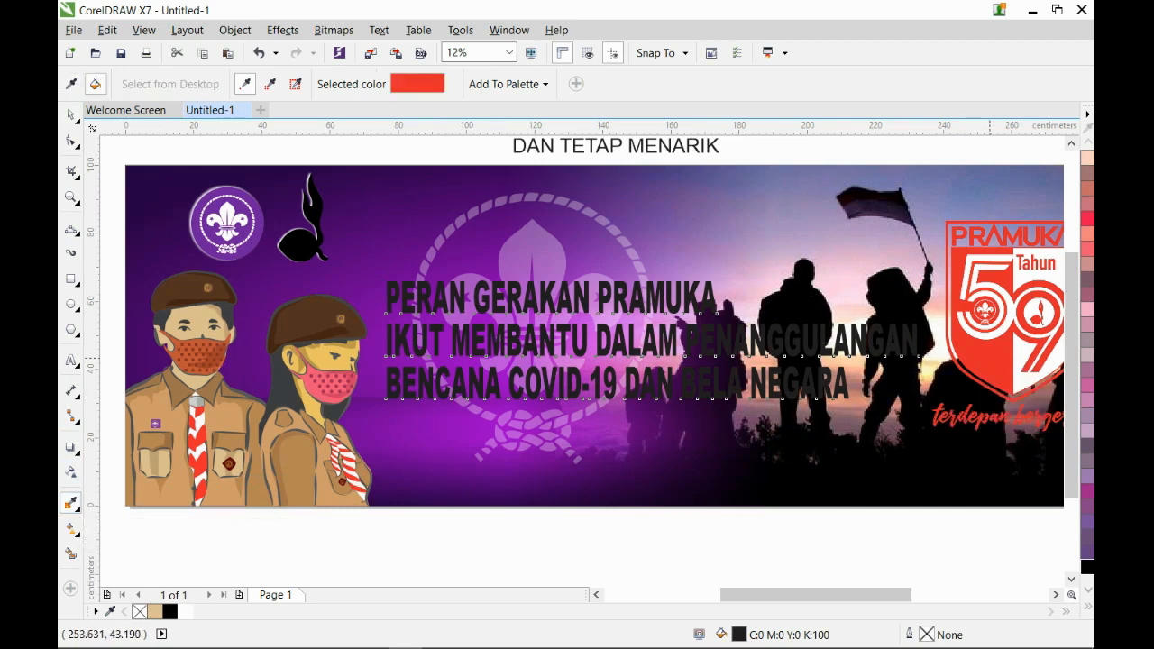
pyautogui.scroll(1, 532, 304)
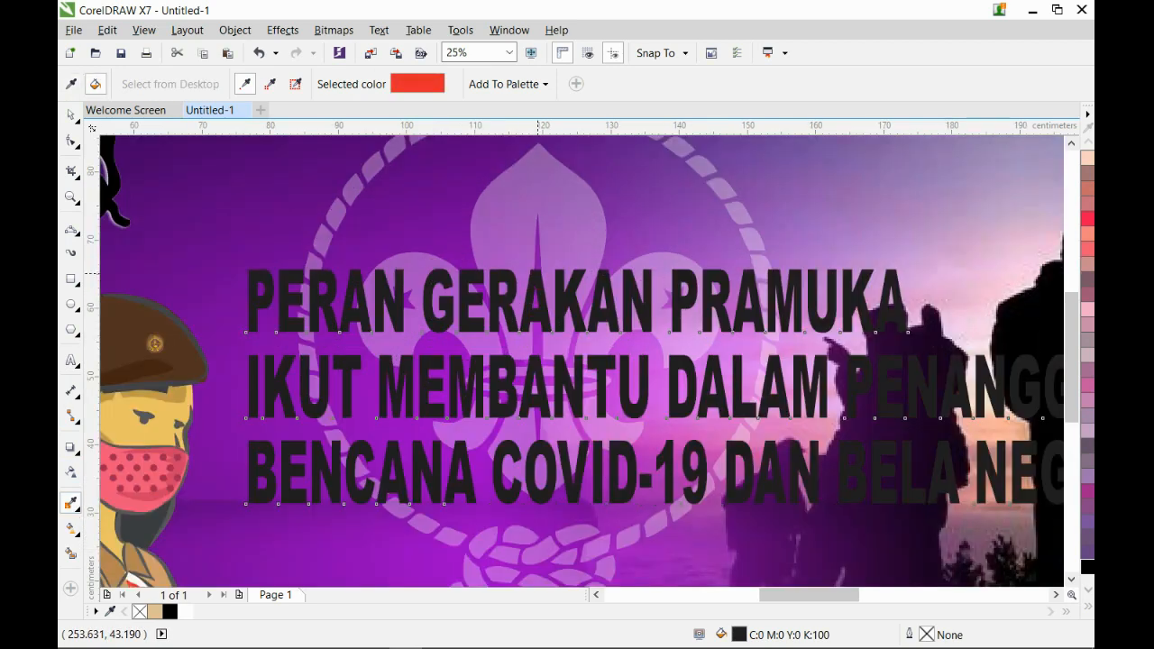
pyautogui.click(545, 378)
pyautogui.scroll(-1, 548, 379)
pyautogui.click(70, 116)
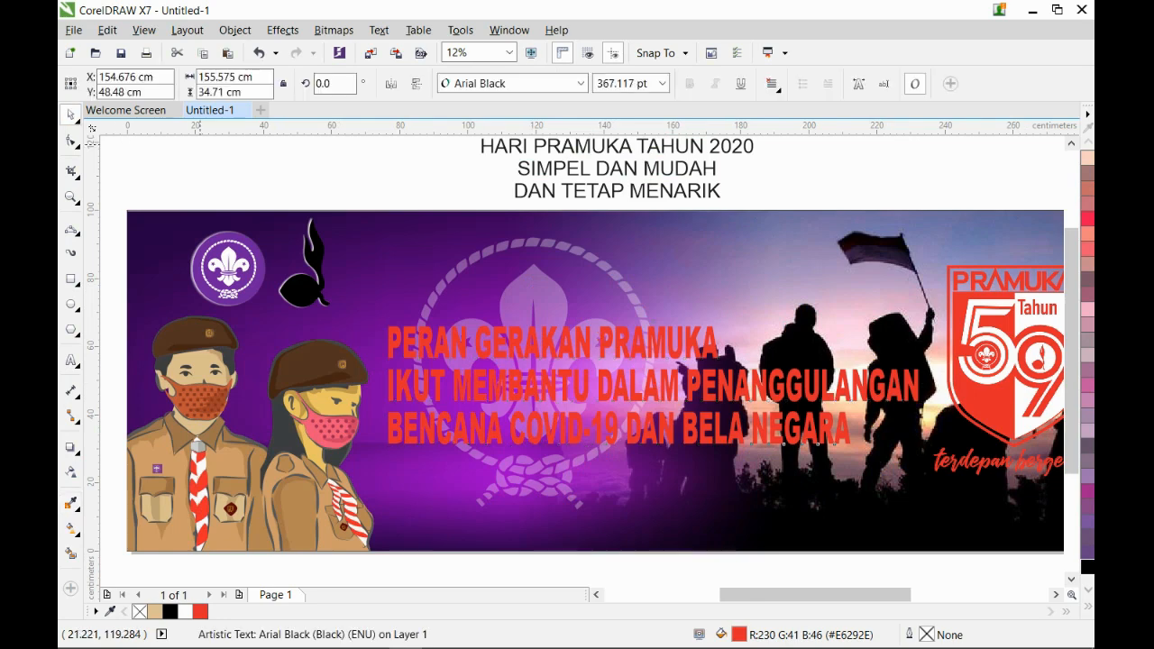
# Apply a one-step outside contour to the red slogan text
pyautogui.click(586, 342)
pyautogui.click(586, 343)
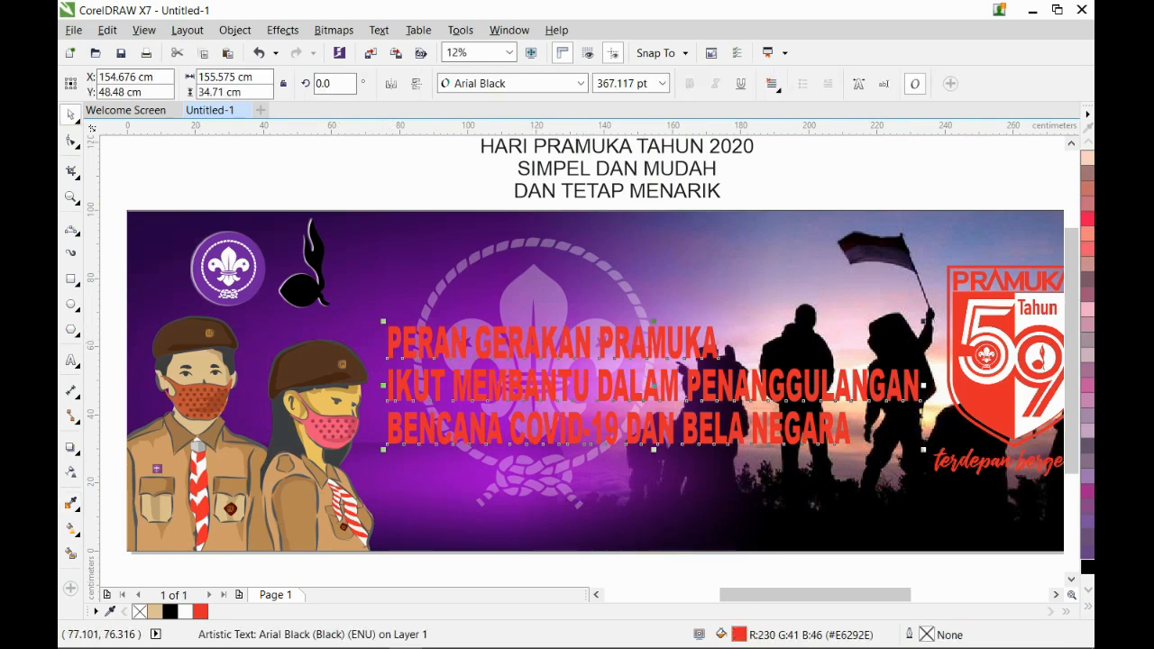
pyautogui.click(71, 446)
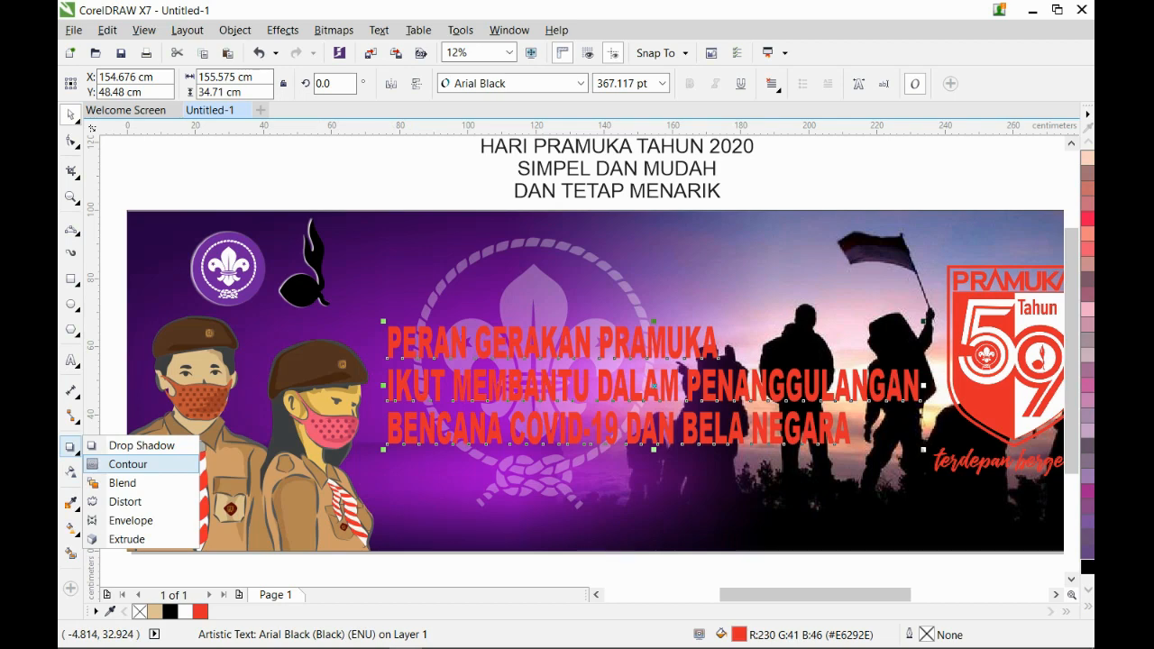
pyautogui.click(128, 464)
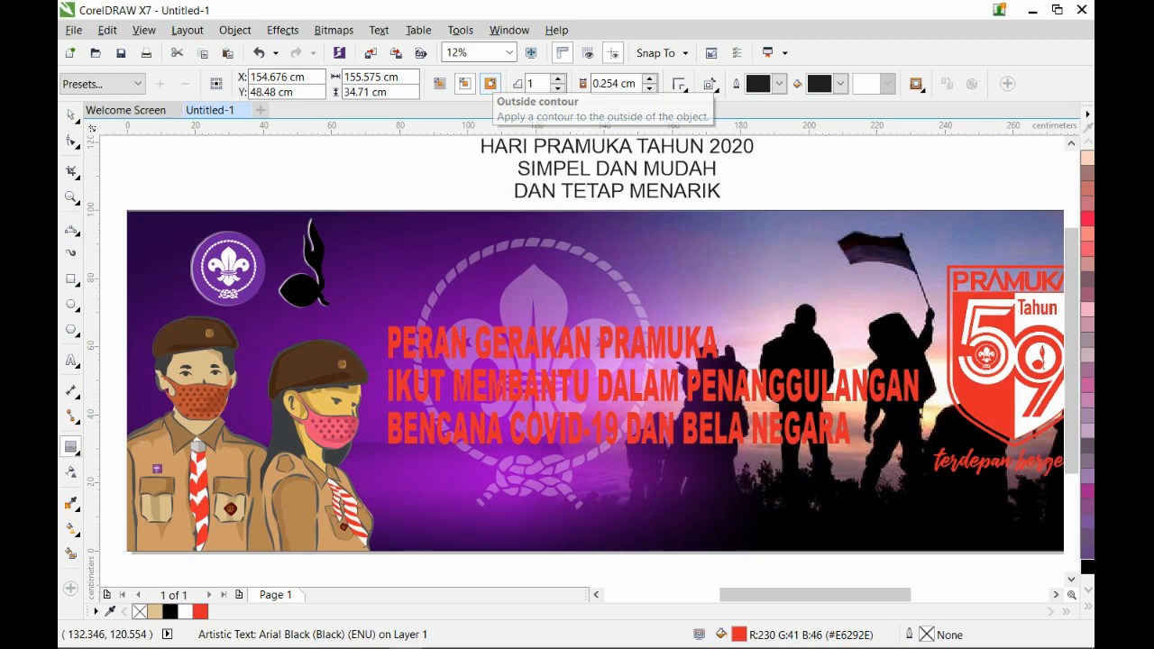
pyautogui.click(489, 83)
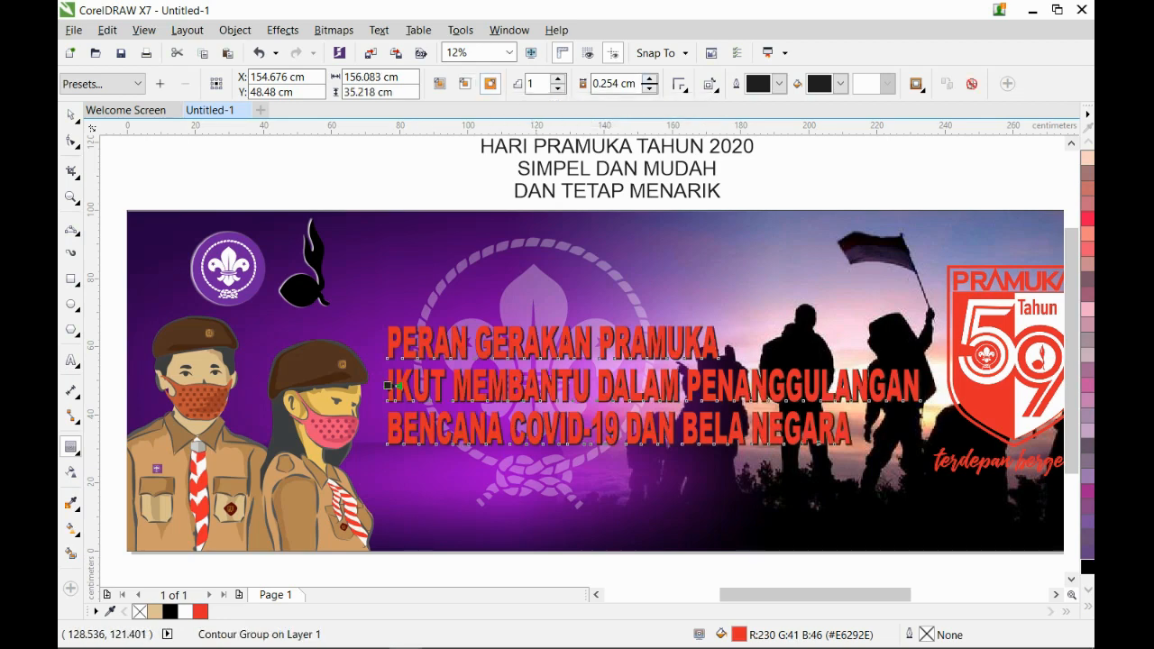
# Give the slogan's contour round corners, a 0.754 cm offset and a black fill
pyautogui.click(679, 83)
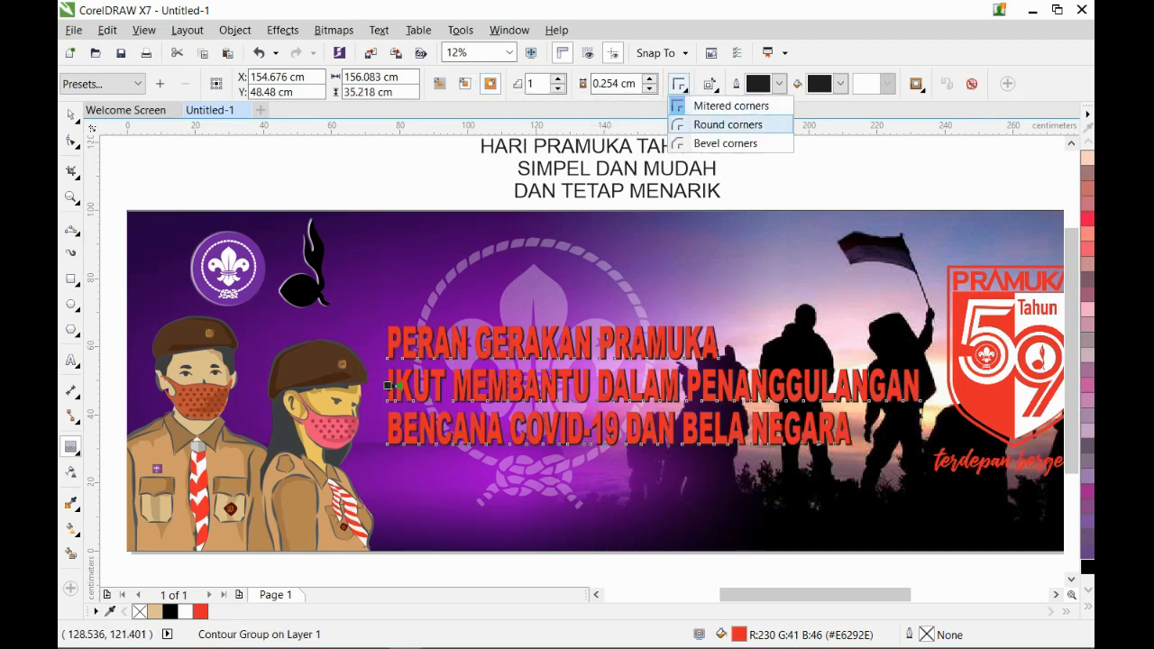
pyautogui.click(728, 124)
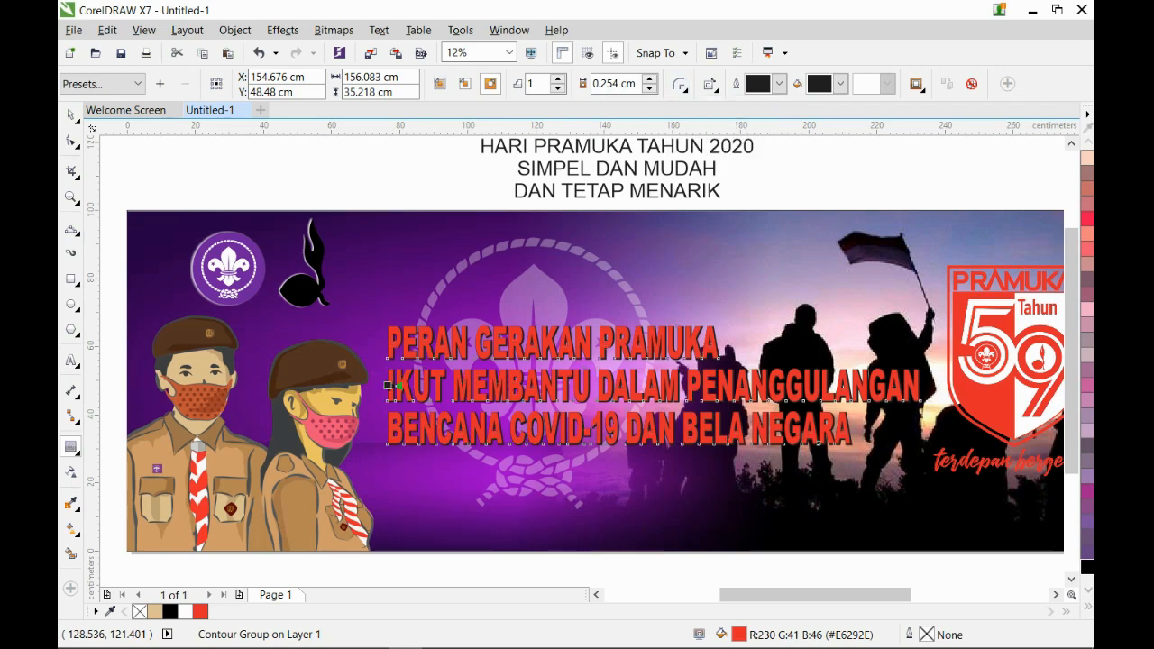
pyautogui.click(649, 79)
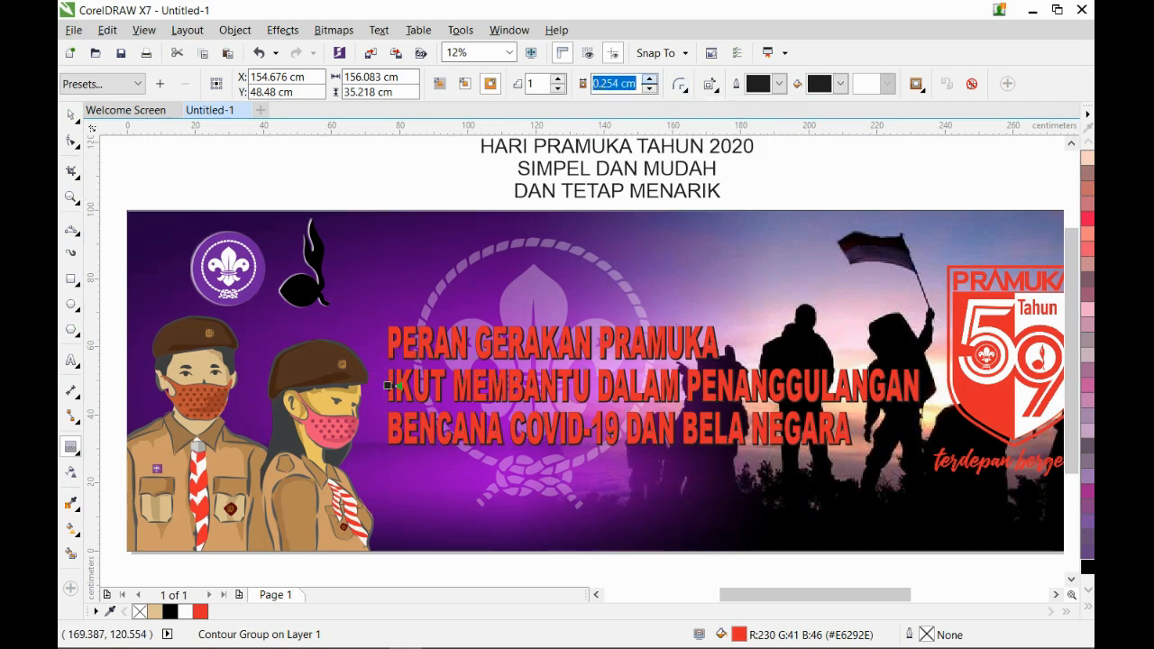
pyautogui.click(840, 83)
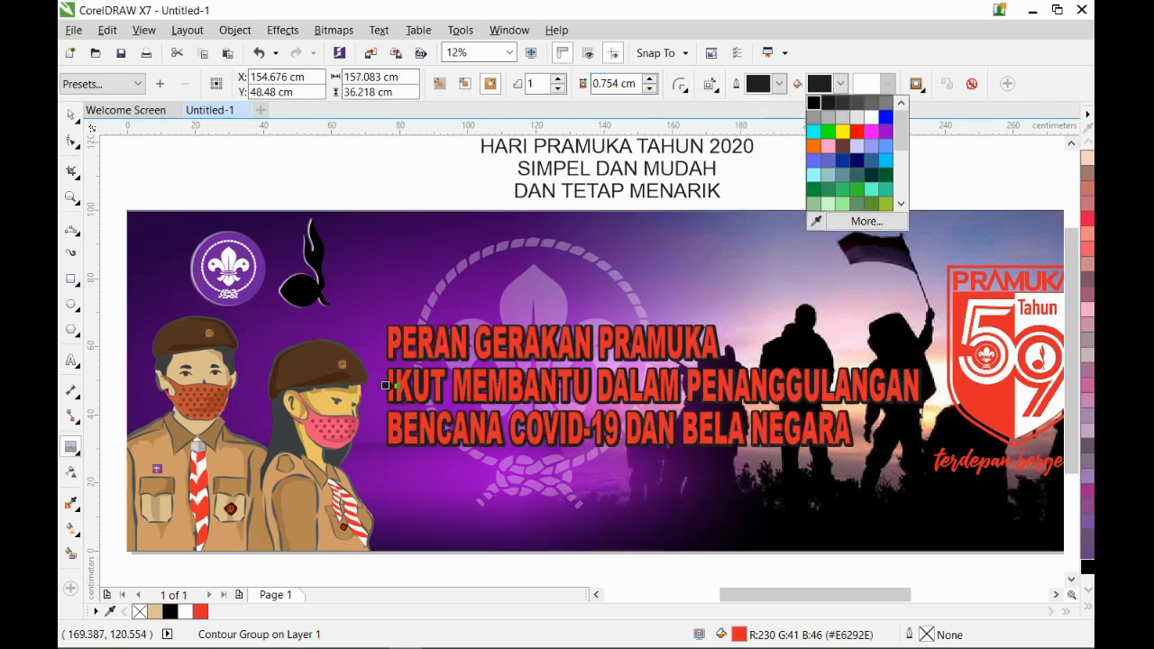
pyautogui.click(813, 102)
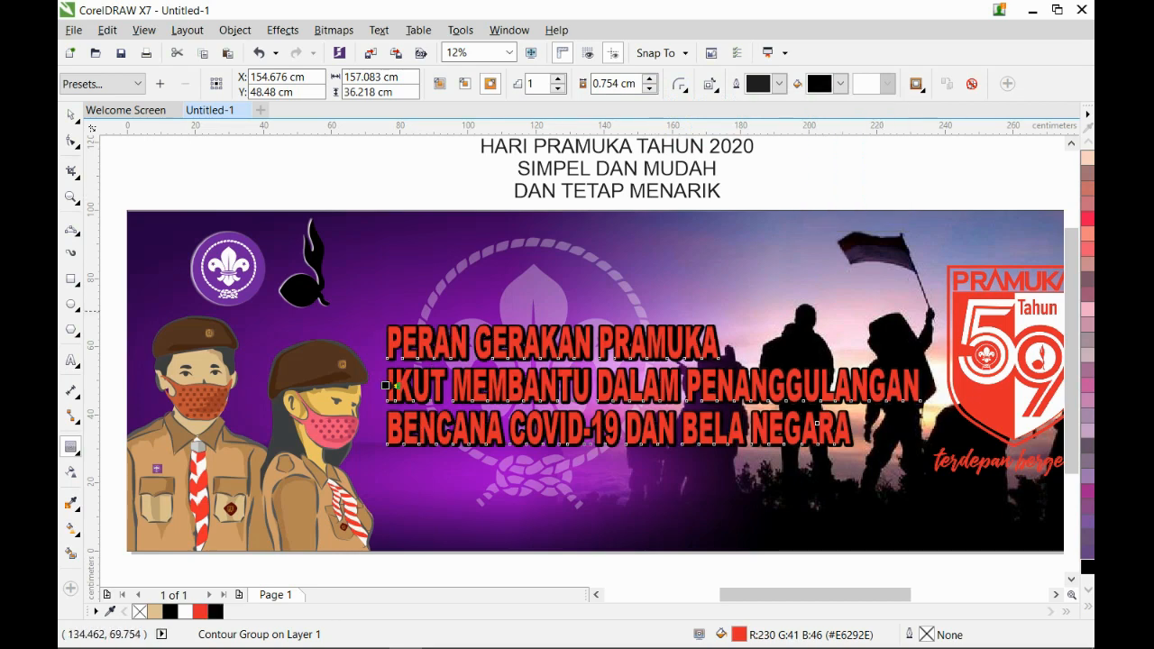
# Try white as the slogan contour's fill, return it to black and deselect the slogan
pyautogui.click(840, 83)
pyautogui.moveTo(902, 132)
pyautogui.mouseDown()
pyautogui.moveTo(902, 178)
pyautogui.moveTo(902, 121)
pyautogui.mouseUp()
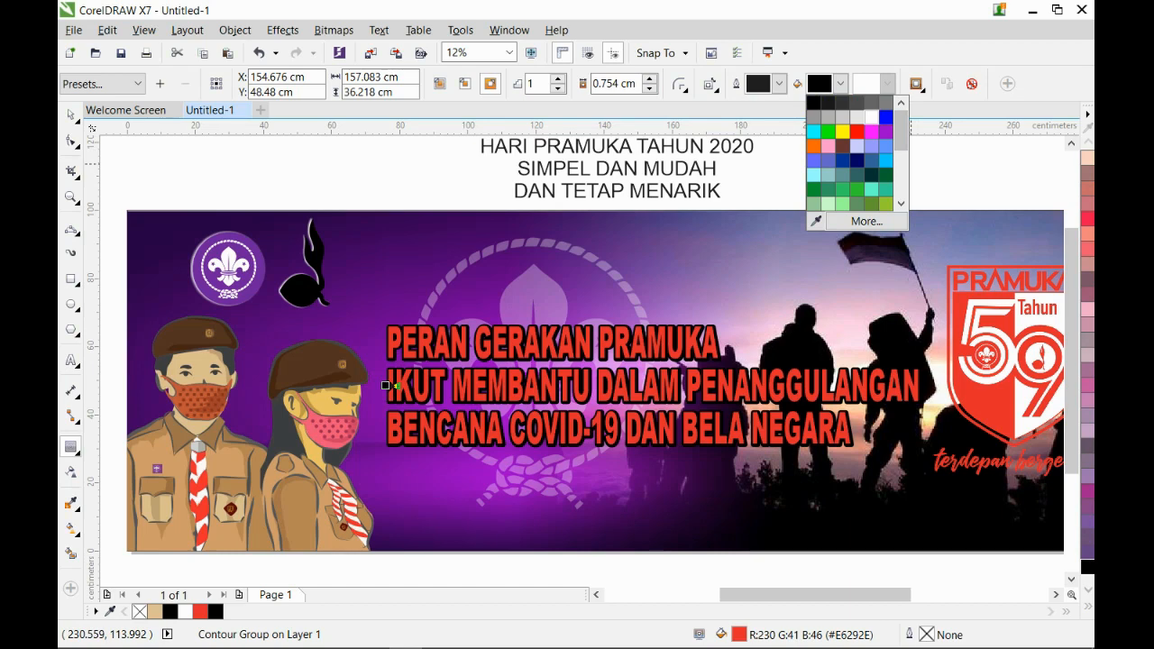
pyautogui.click(871, 116)
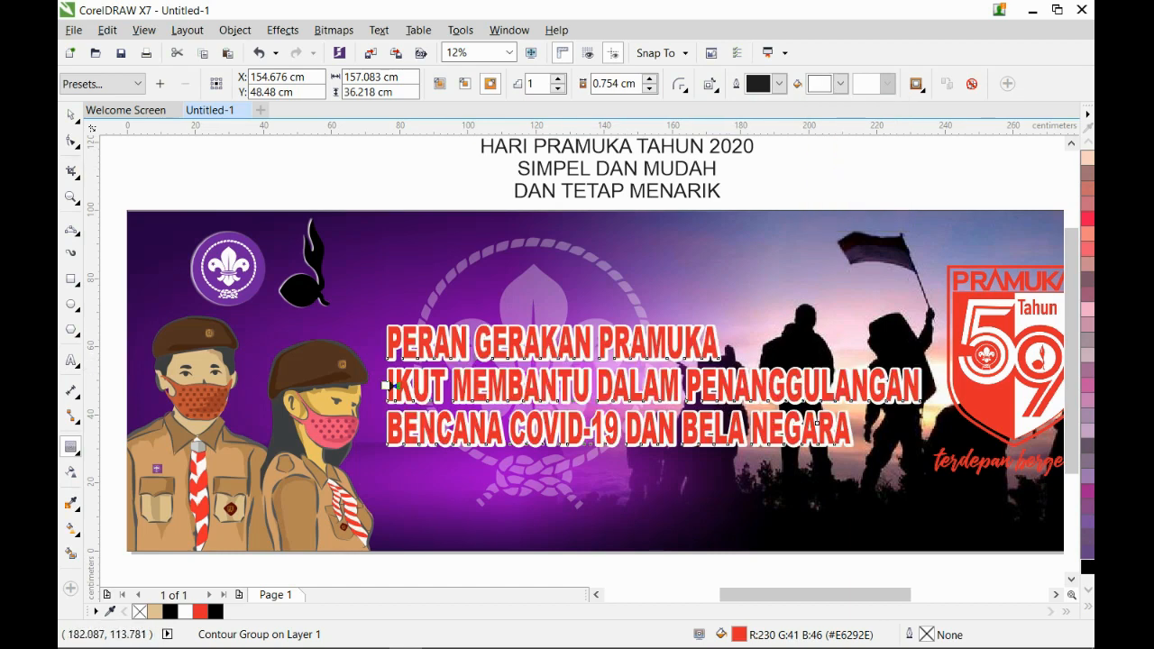
pyautogui.click(840, 83)
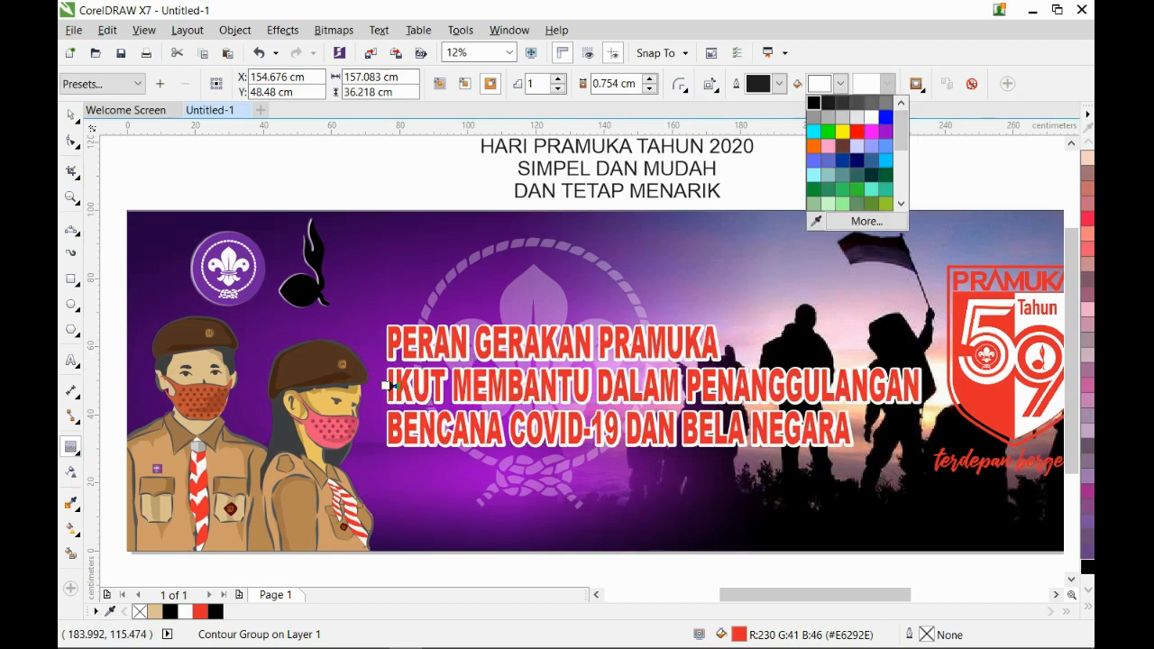
pyautogui.click(814, 103)
pyautogui.click(72, 114)
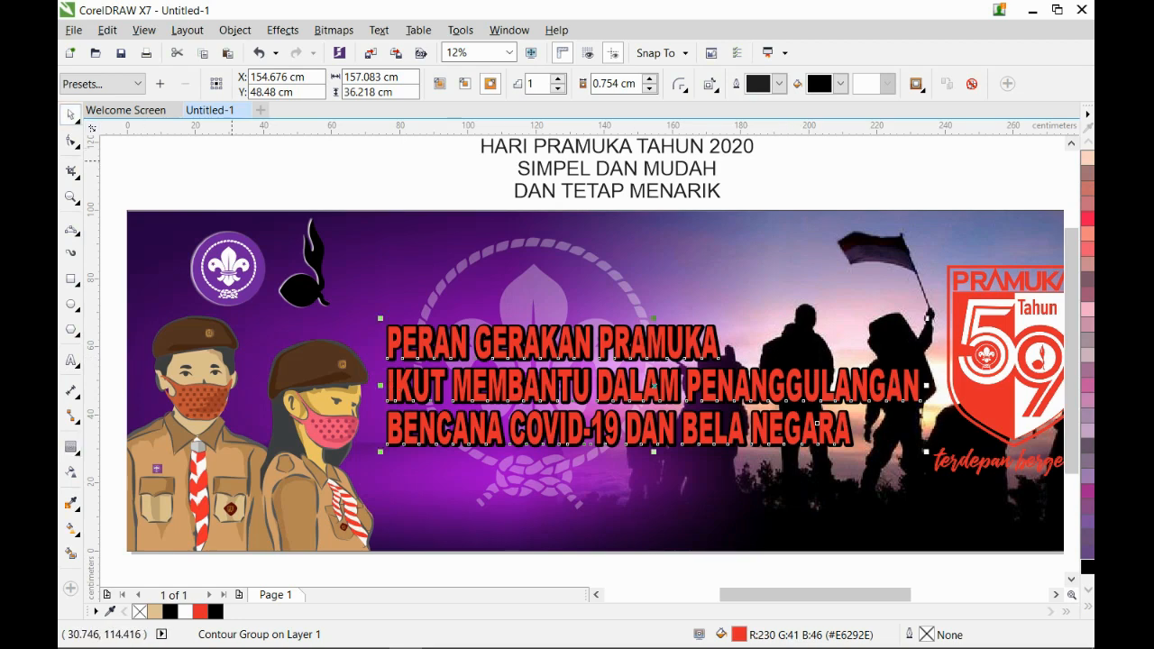
pyautogui.press('Escape')
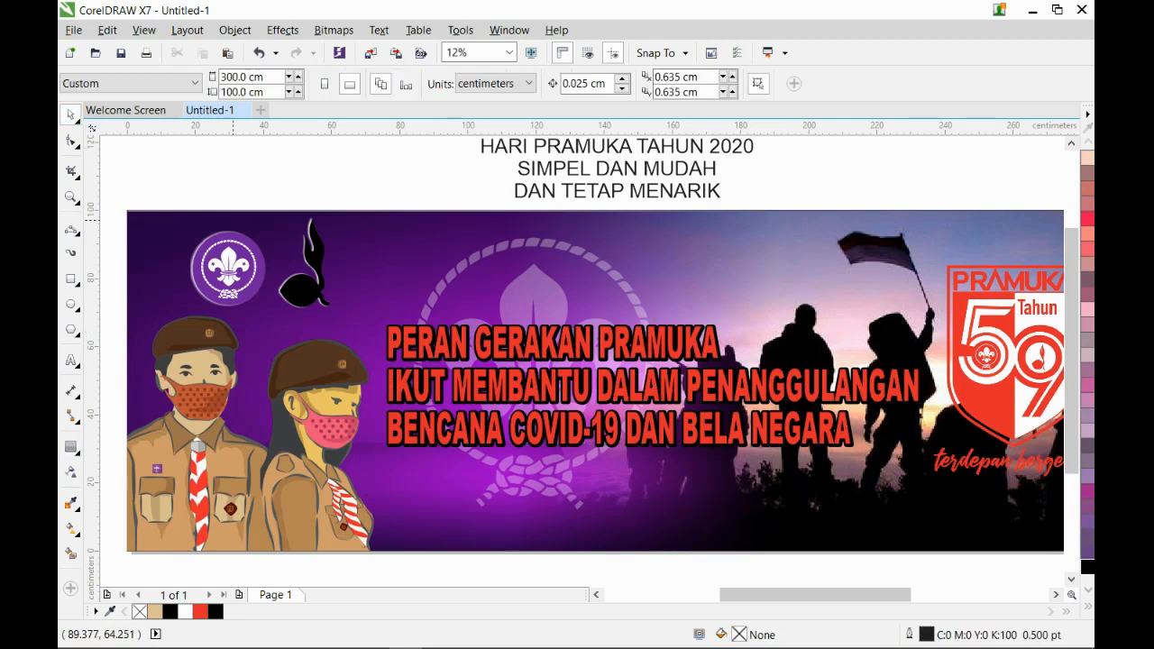
# Break the slogan's contour group apart into the red text and a separate black outline shape
pyautogui.click(71, 196)
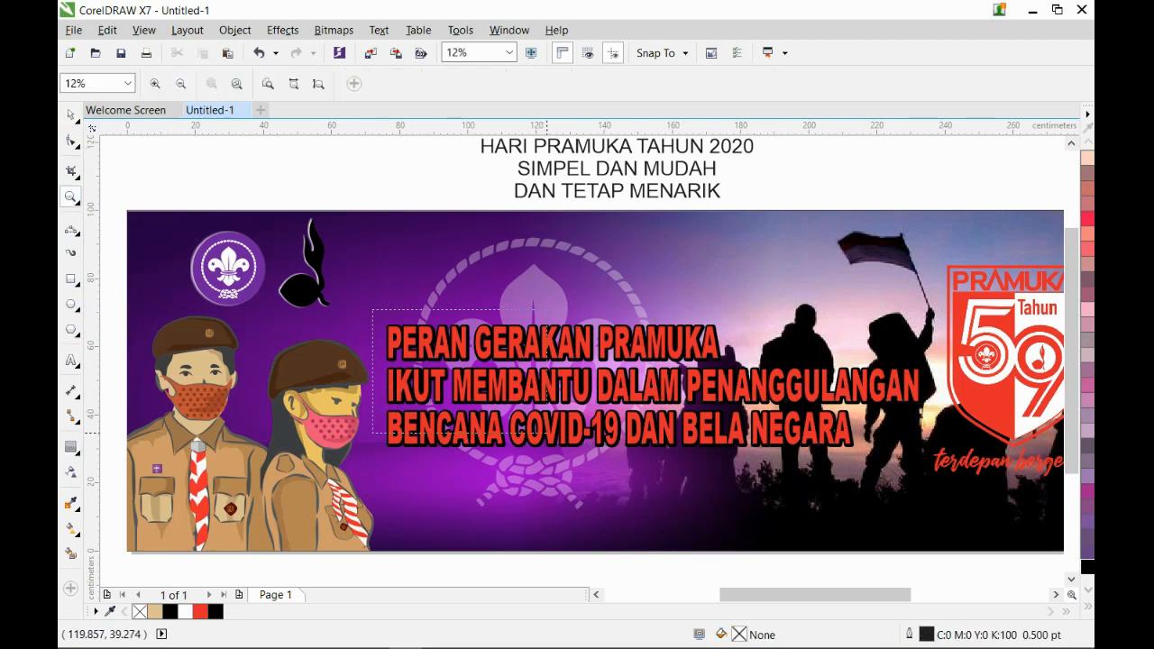
pyautogui.moveTo(537, 432); pyautogui.dragTo(539, 433)
pyautogui.press('space')
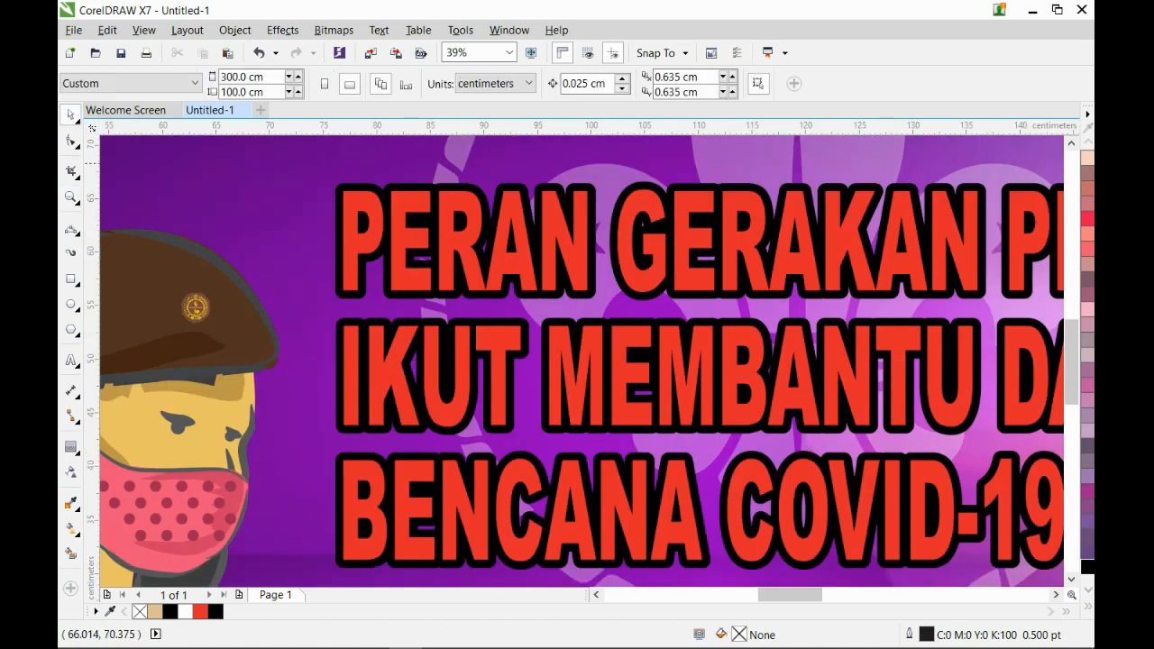
pyautogui.click(397, 209)
pyautogui.click(367, 183)
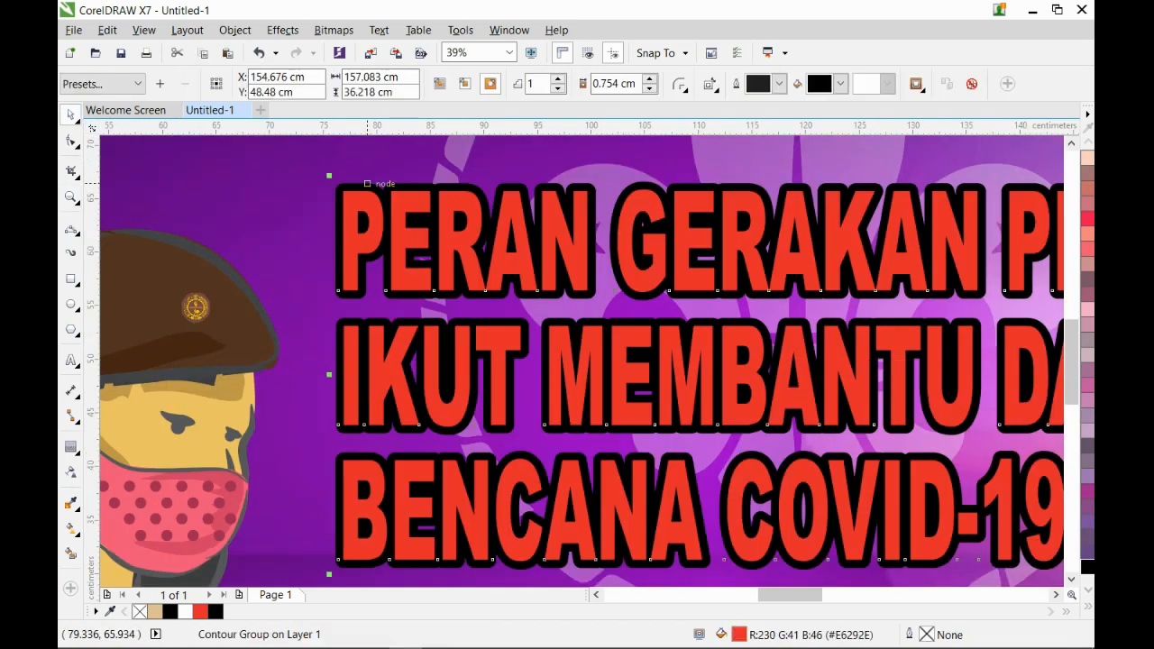
pyautogui.hotkey('ctrl', 'k')
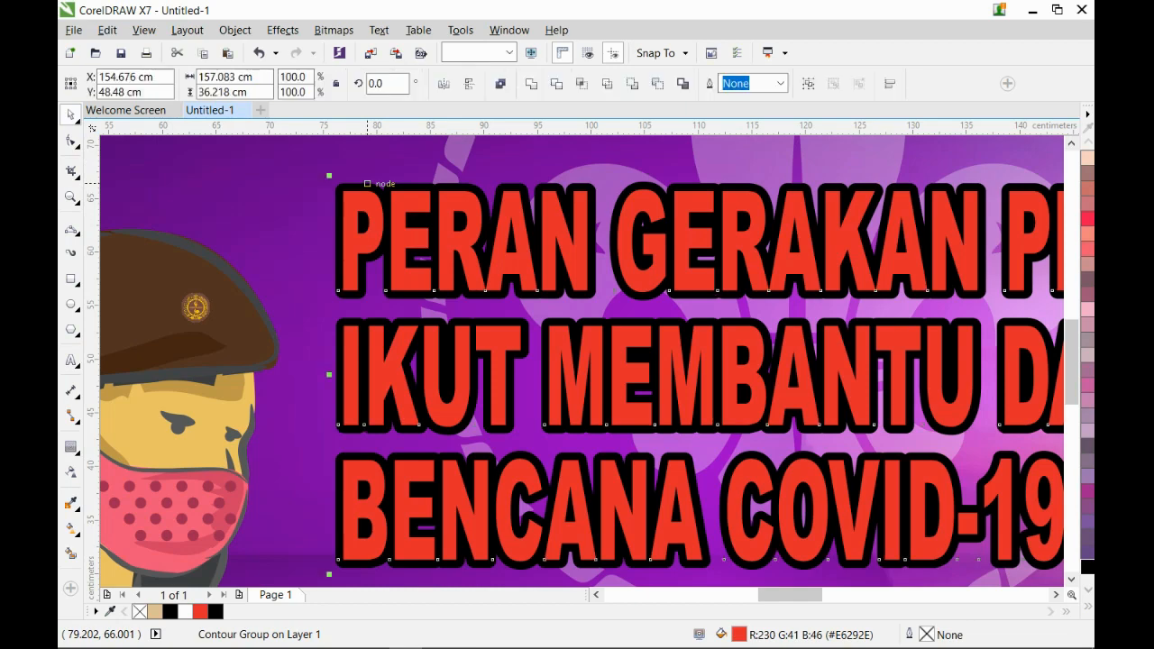
pyautogui.click(250, 148)
pyautogui.click(353, 198)
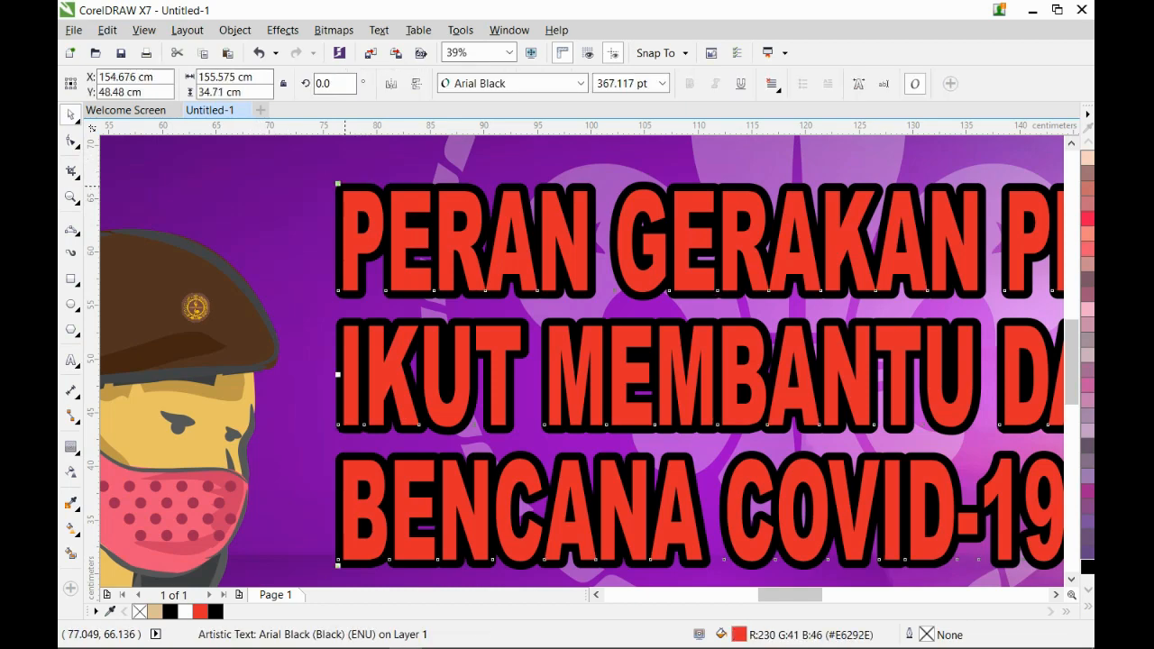
pyautogui.hotkey('ctrl', 'q')
pyautogui.moveTo(344, 185)
pyautogui.mouseDown()
pyautogui.moveTo(303, 183)
pyautogui.moveTo(342, 181)
pyautogui.mouseUp()
pyautogui.click(343, 179)
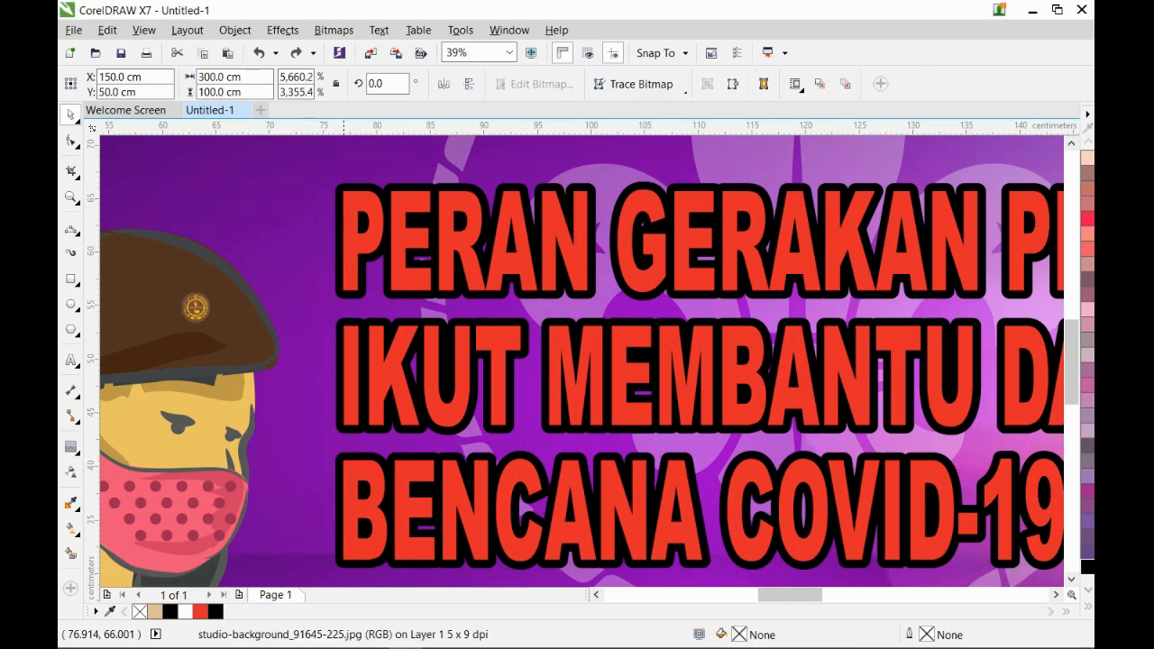
# Apply a one-step outside contour to the slogan's black outline shape, with a white fill and a 0.254 cm offset
pyautogui.click(343, 183)
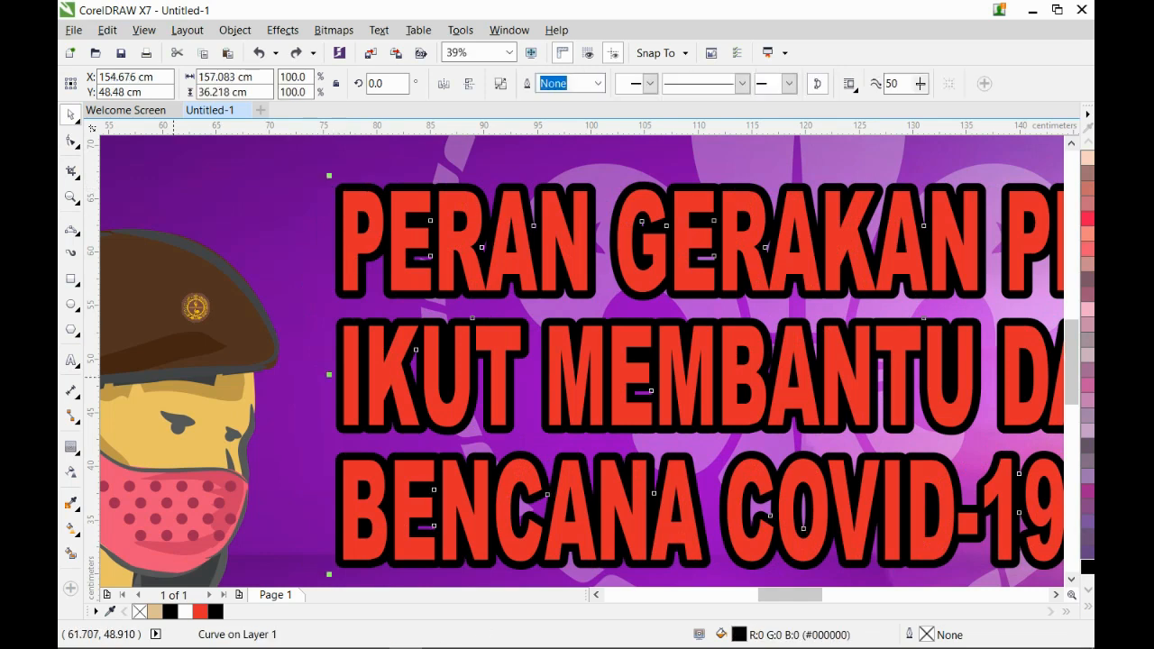
pyautogui.click(70, 446)
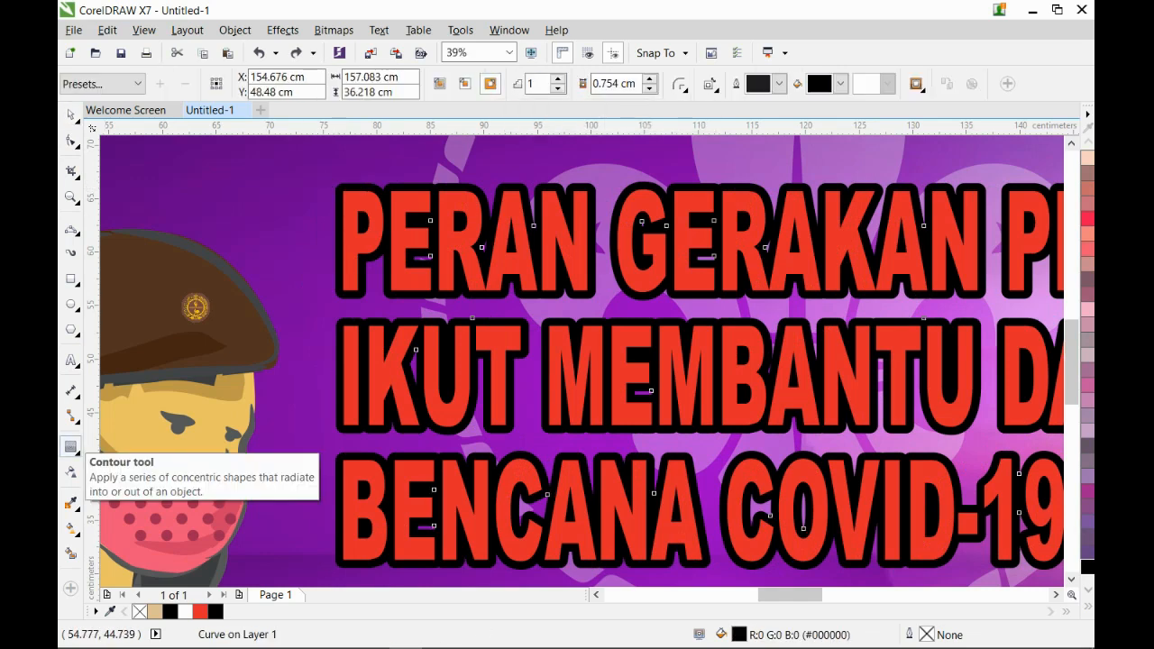
pyautogui.click(489, 83)
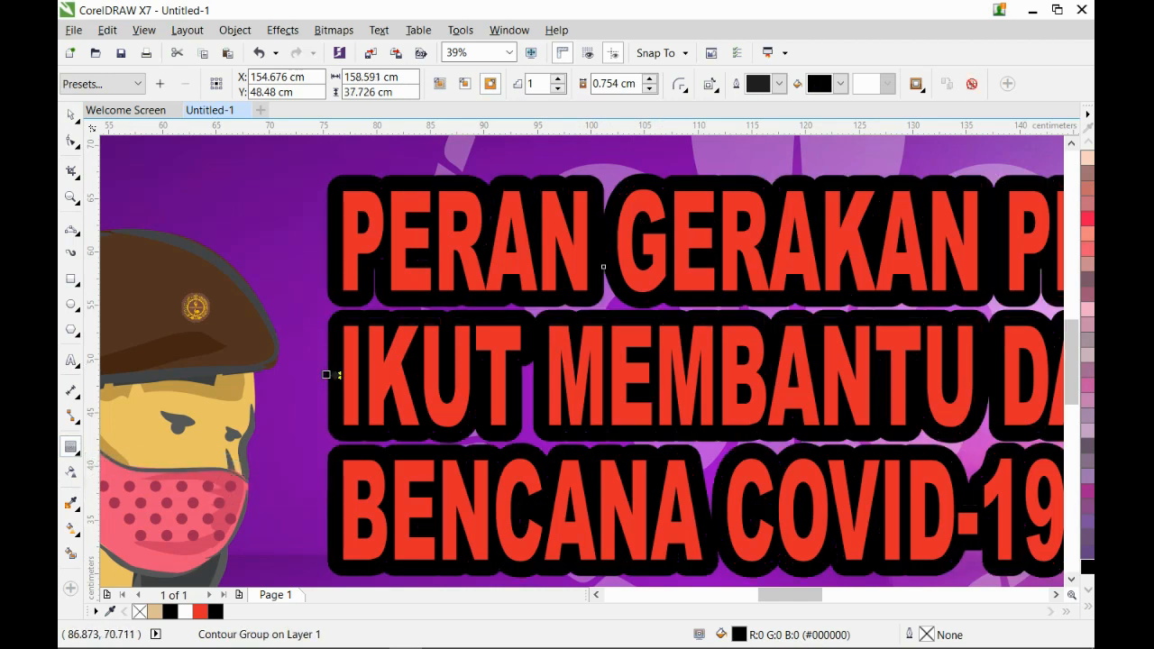
pyautogui.click(840, 84)
pyautogui.click(872, 117)
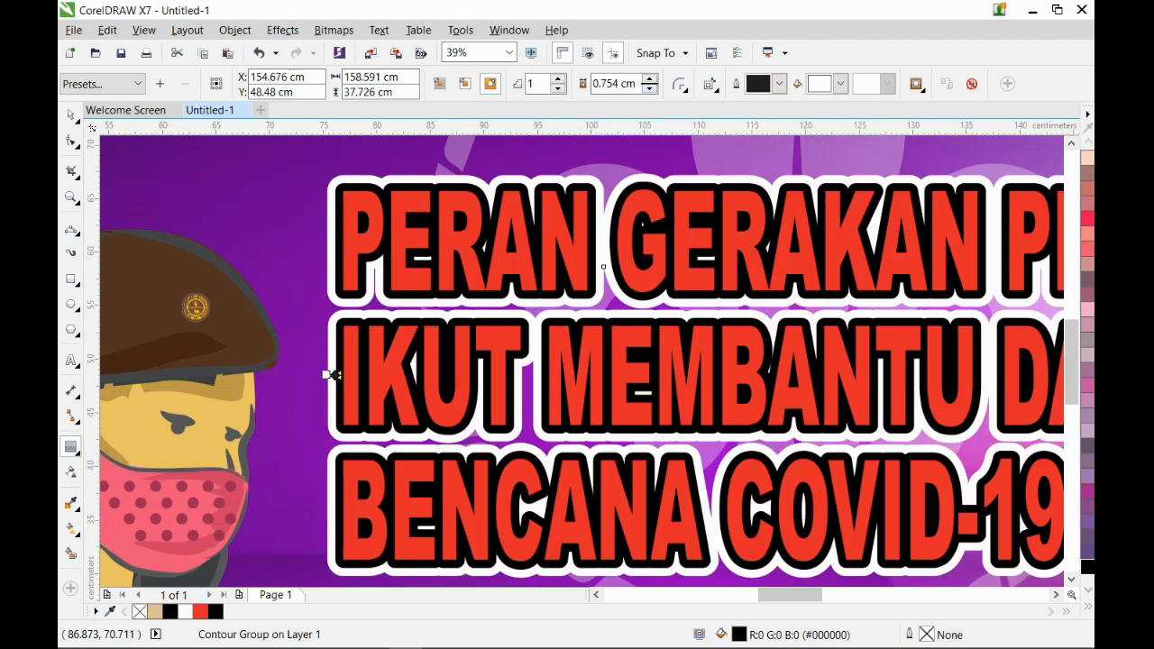
pyautogui.click(649, 89)
pyautogui.press('space')
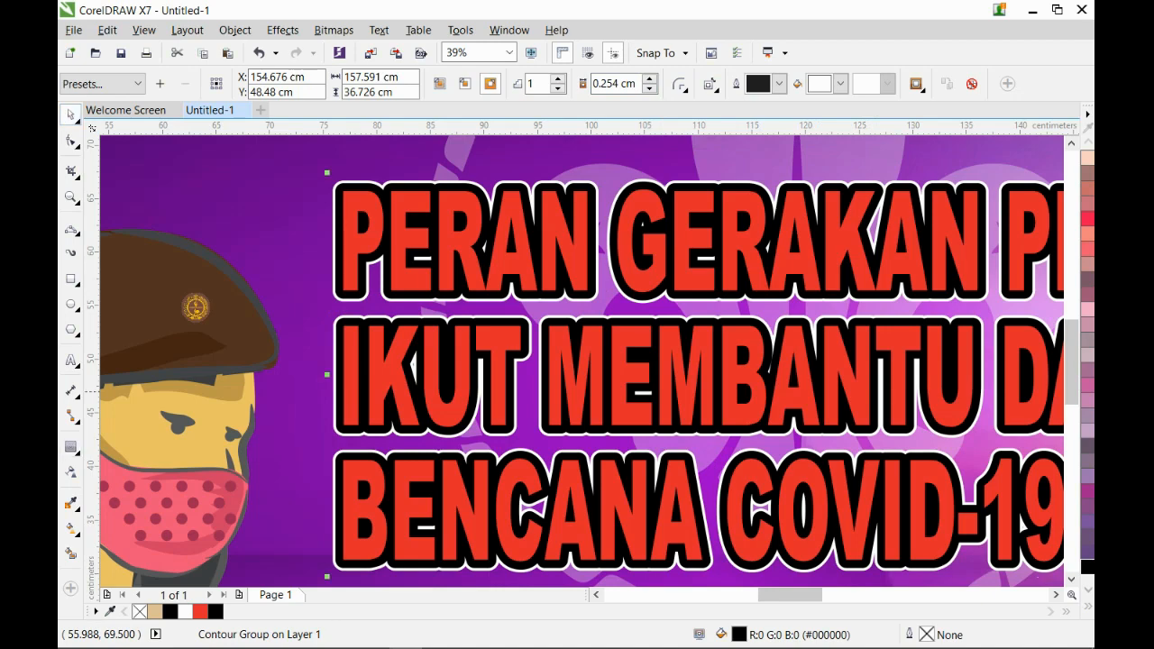
pyautogui.scroll(-2, 667, 308)
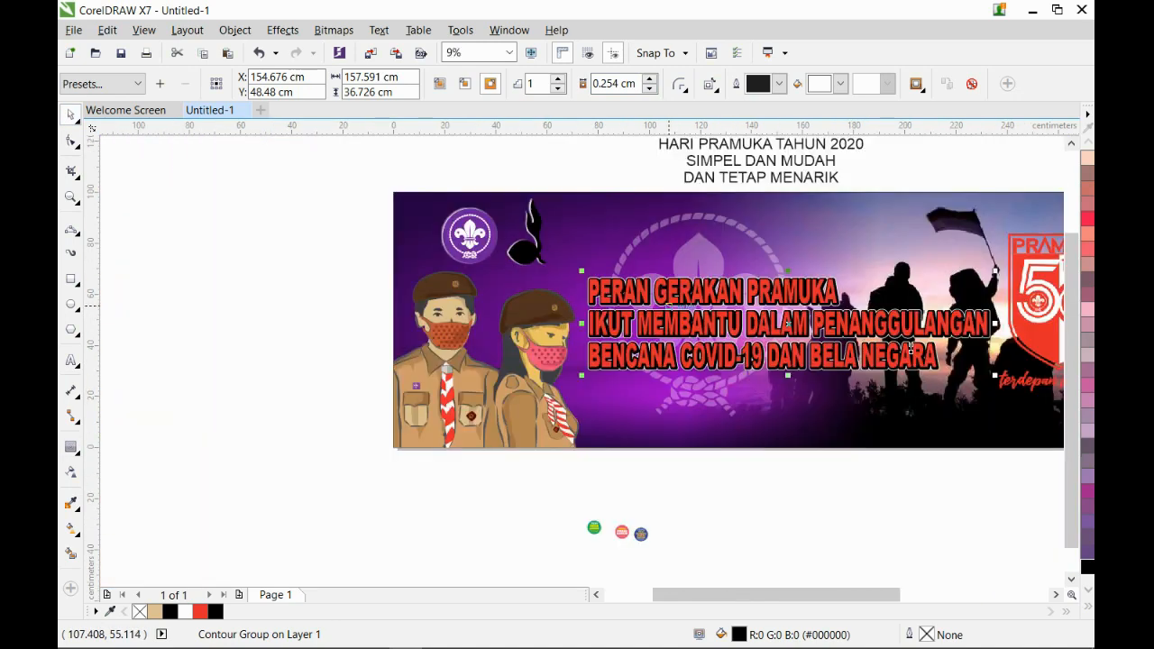
pyautogui.click(741, 470)
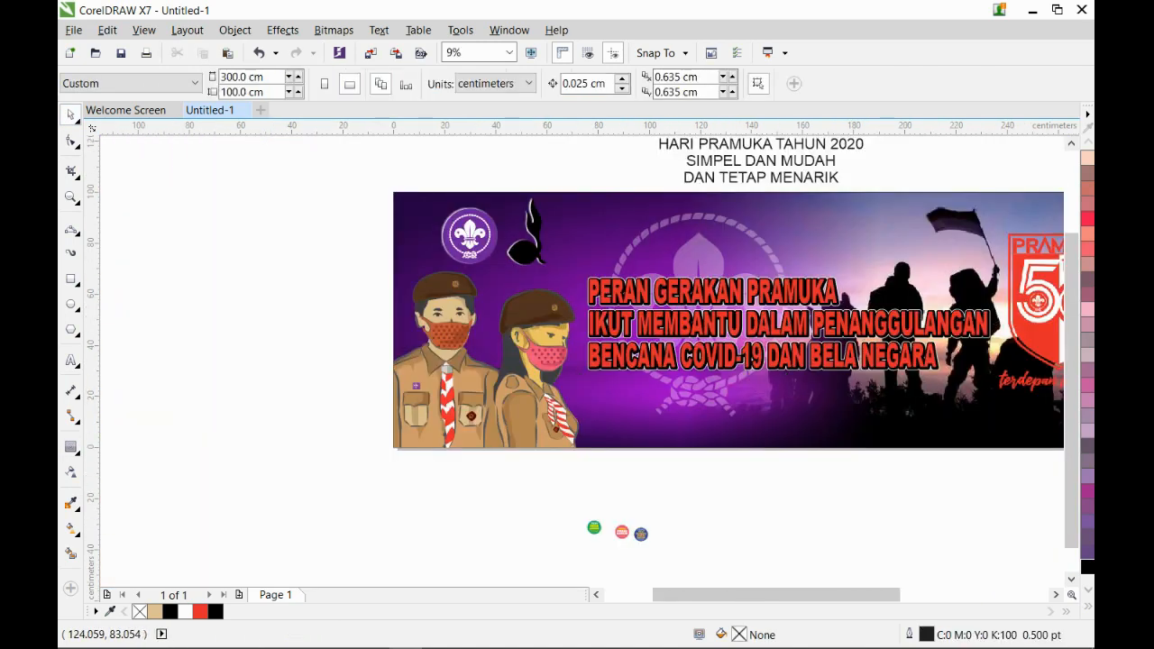
# Add the title "HARI PRAMUKA KE 59 TAHUN 2020" below the banner, about 113 cm wide, in Clarendon Blk BT
pyautogui.press('F8')
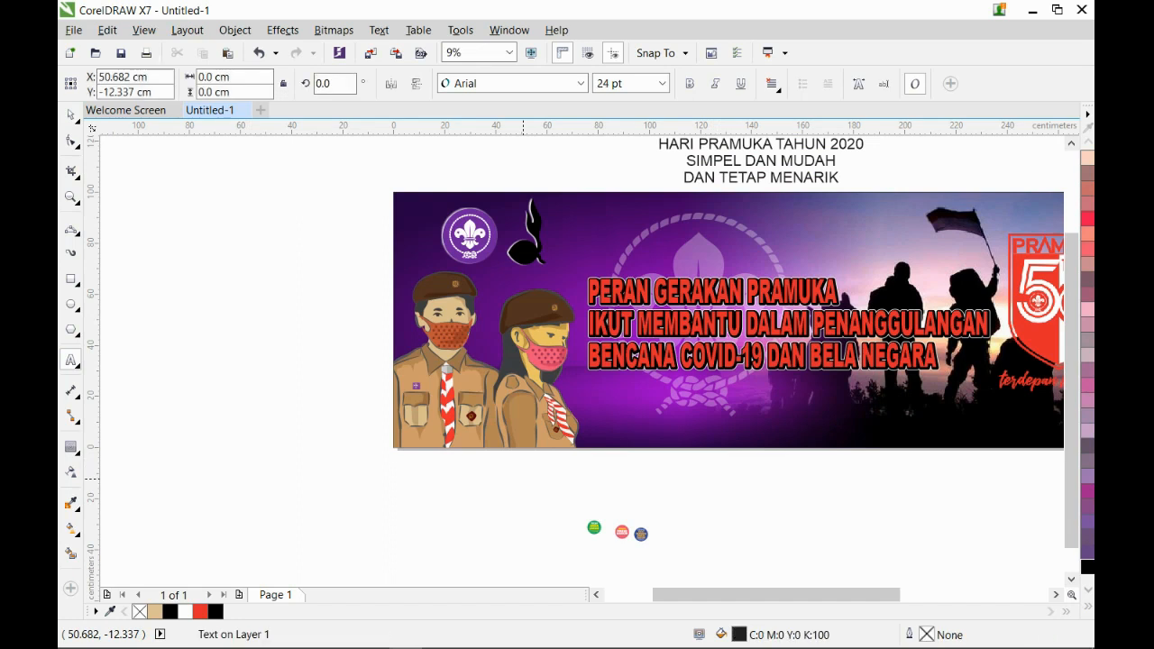
pyautogui.click(523, 478)
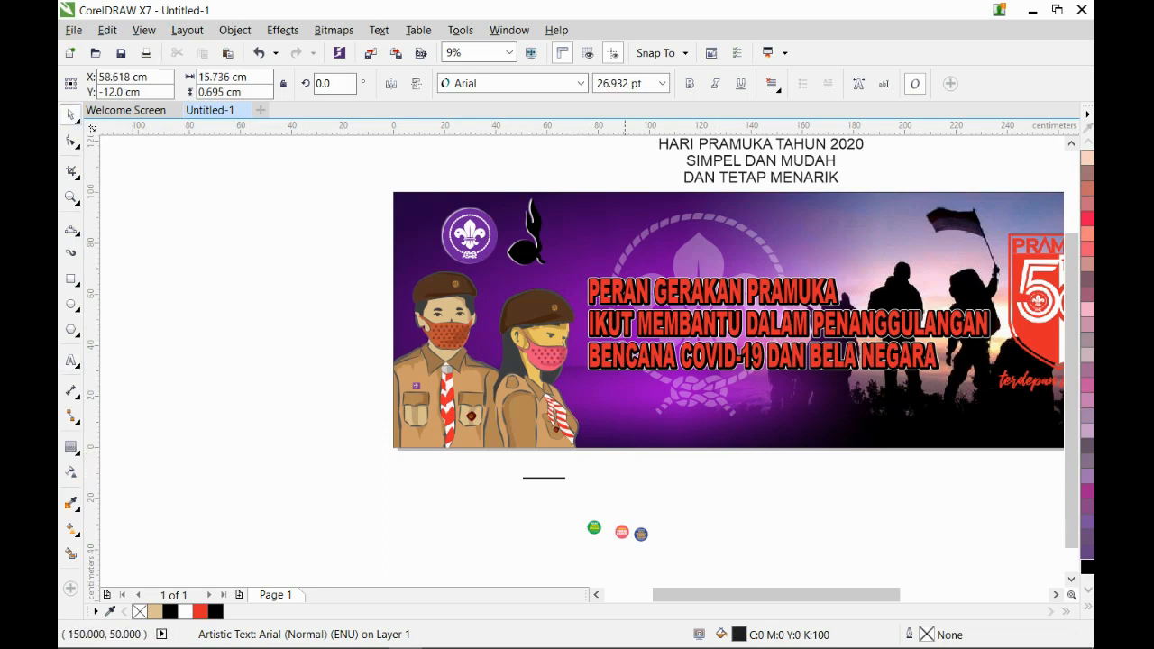
pyautogui.hotkey('ctrl', 'v')
pyautogui.click(580, 82)
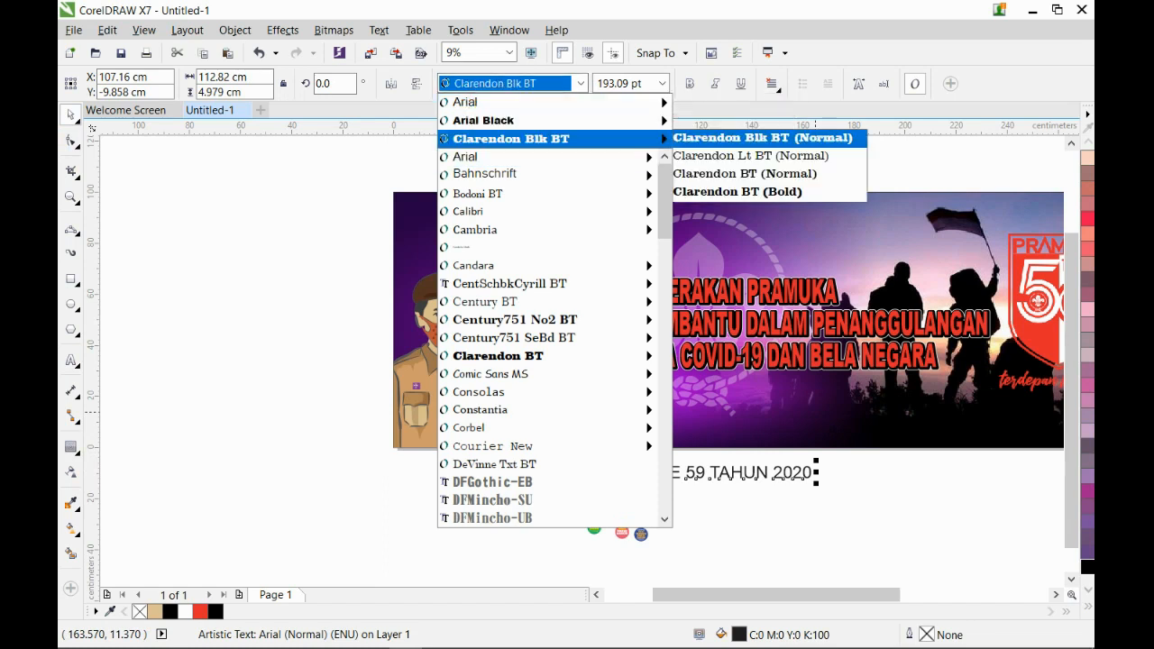
pyautogui.click(504, 137)
# Move the title above the slogan and stretch it to about 163 × 21 cm
pyautogui.moveTo(690, 471); pyautogui.dragTo(763, 206)
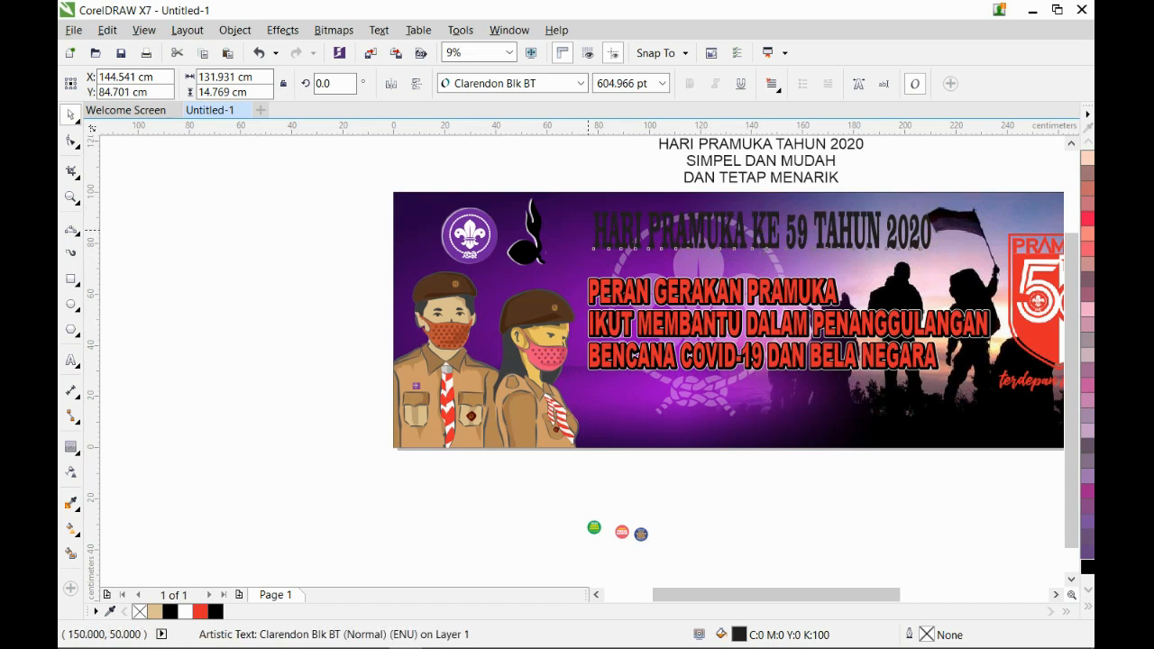
pyautogui.moveTo(595, 230); pyautogui.dragTo(574, 231)
pyautogui.moveTo(753, 252); pyautogui.dragTo(753, 269)
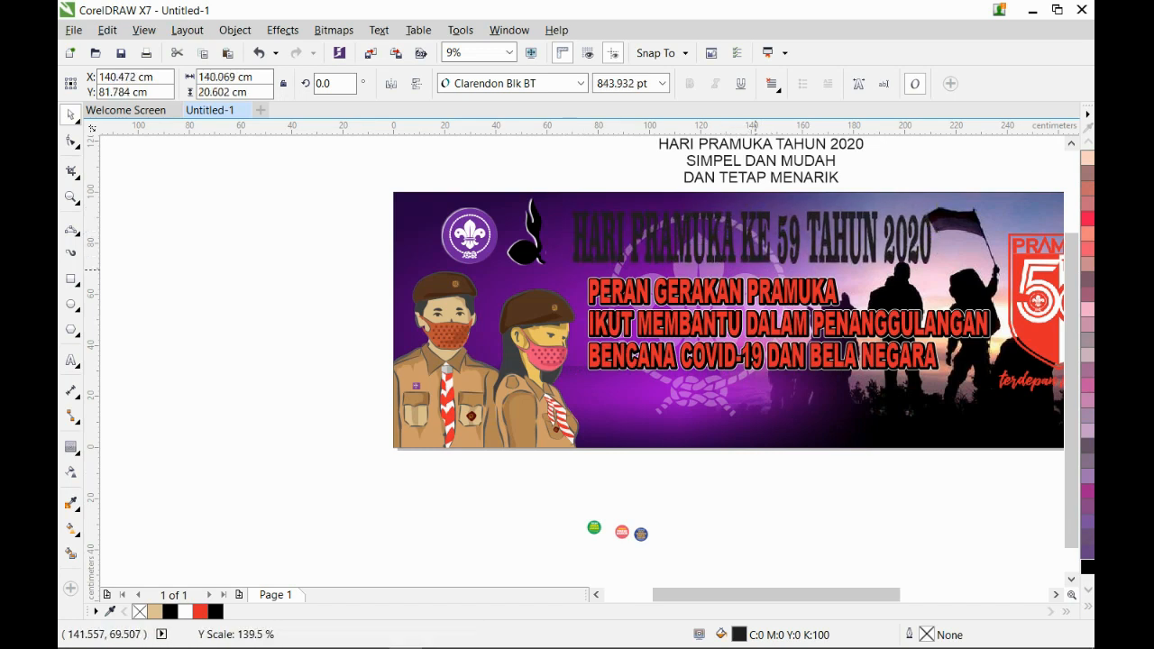
pyautogui.moveTo(942, 237); pyautogui.dragTo(990, 239)
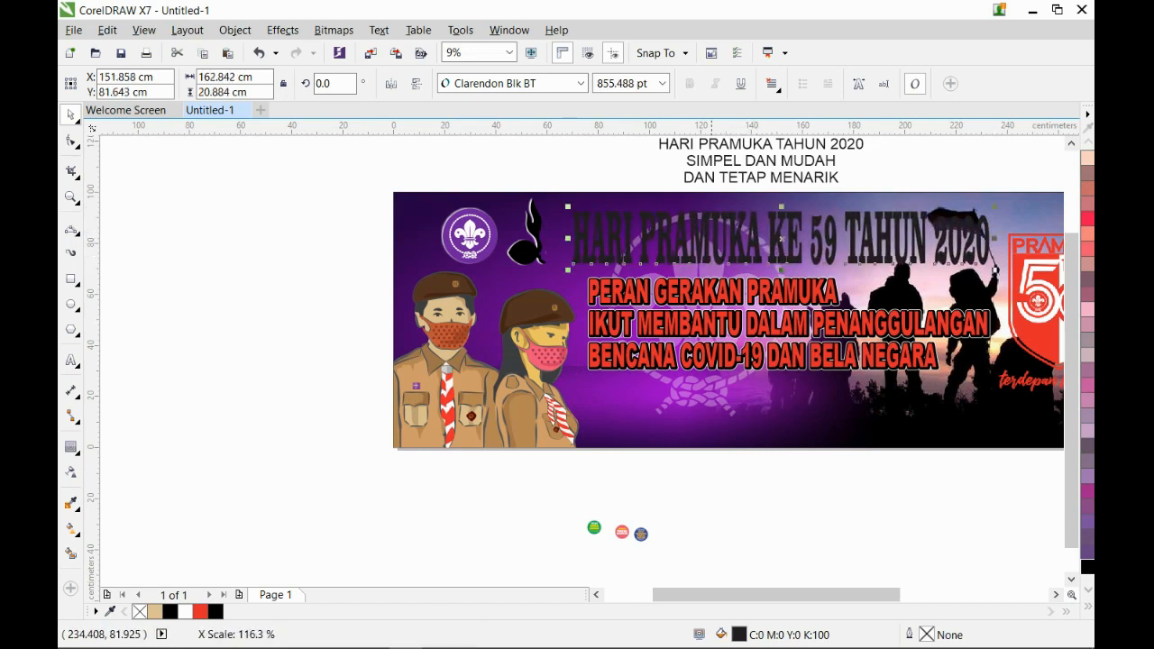
pyautogui.scroll(-1, 543, 276)
pyautogui.scroll(1, 767, 250)
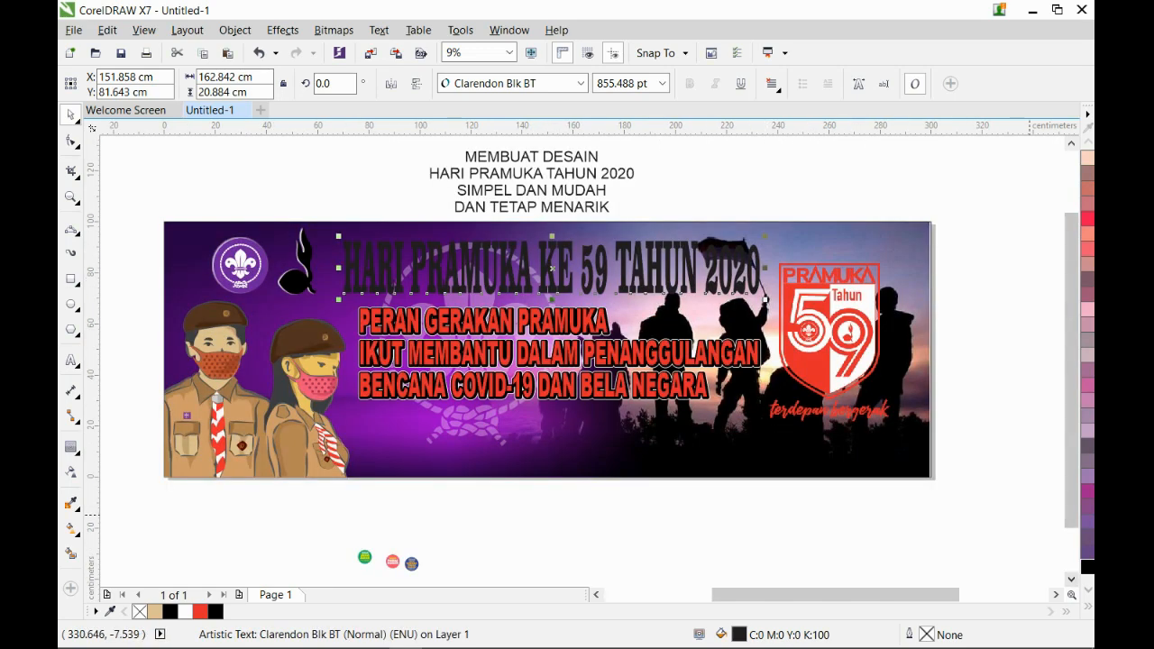
# Try cyan on the title text and settle on a yellow fill (C:0 M:0 Y:100 K:0)
pyautogui.click(1089, 604)
pyautogui.click(1027, 370)
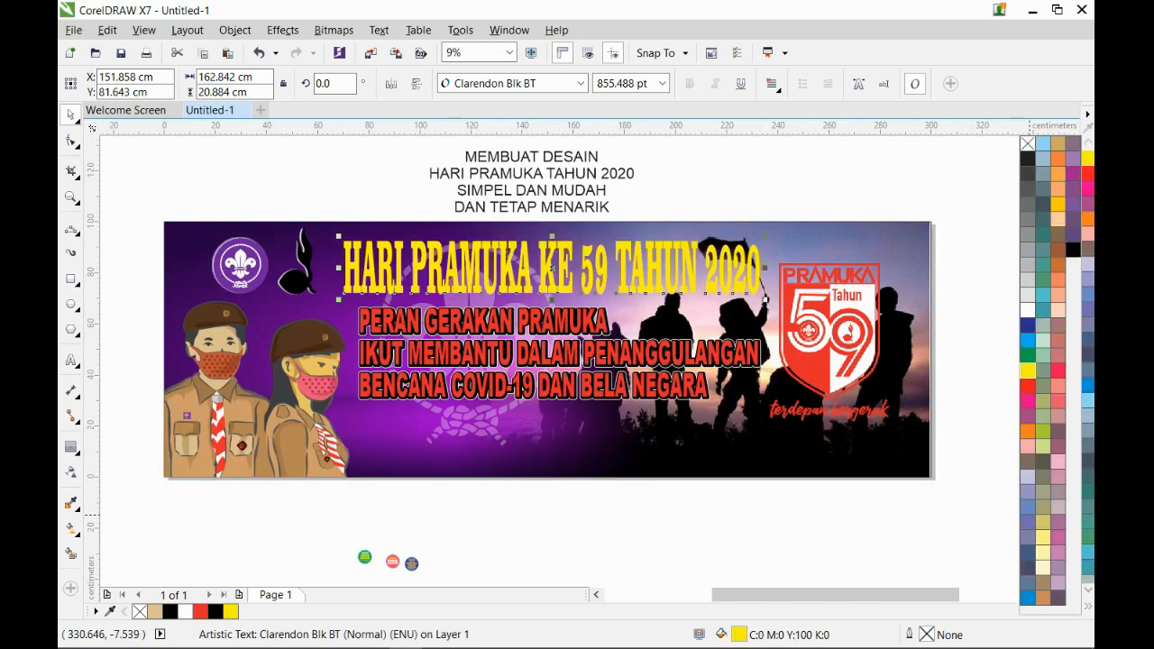
pyautogui.click(1028, 339)
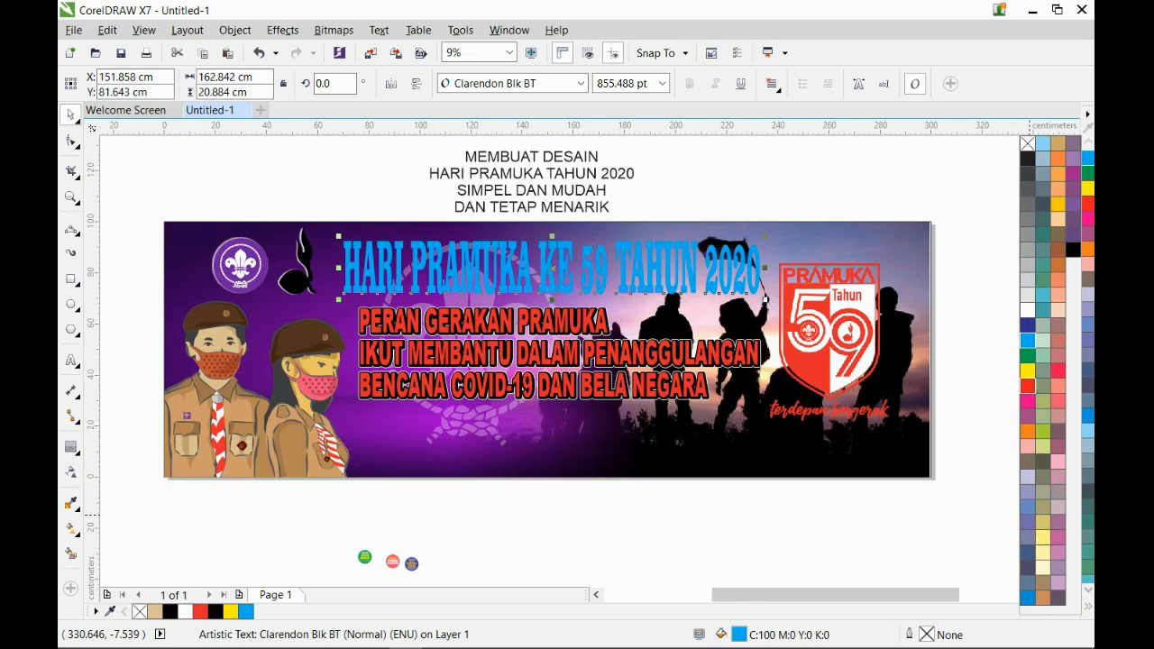
pyautogui.click(1028, 371)
# Reduce the title's height to about 16 cm from its upper edge, keeping its baseline above the slogan
pyautogui.scroll(1, 540, 261)
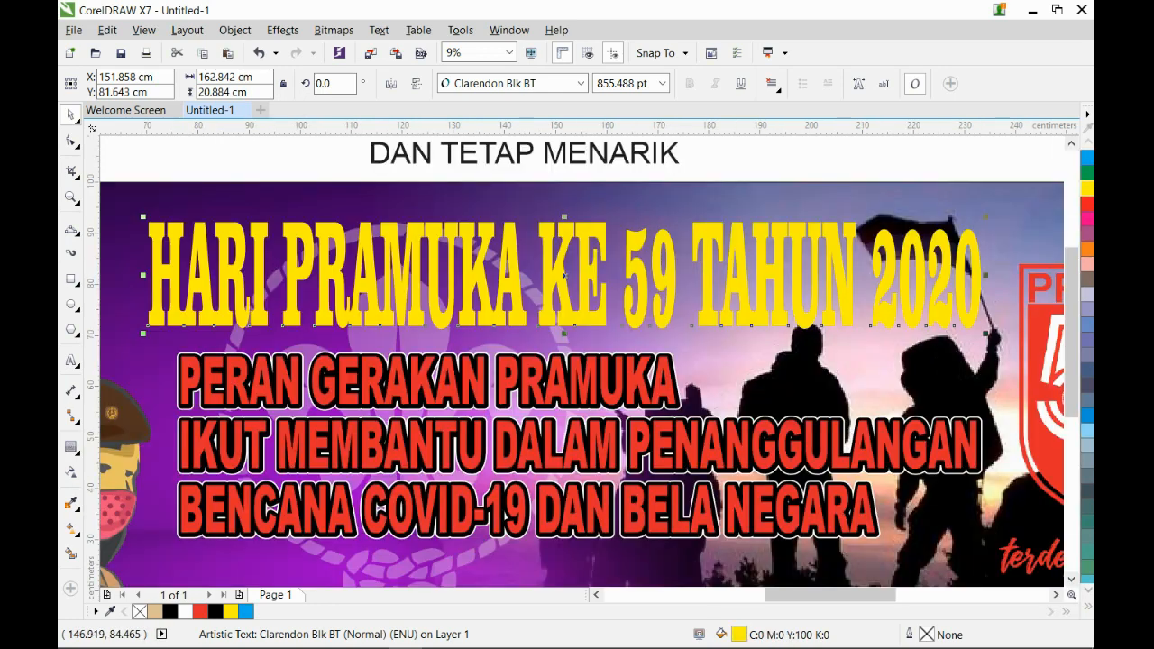
pyautogui.moveTo(563, 217); pyautogui.dragTo(563, 241)
pyautogui.click(765, 151)
# Remove "TAHUN 2020" from the yellow title so that it reads "HARI PRAMUKA KE 59"
pyautogui.click(717, 257)
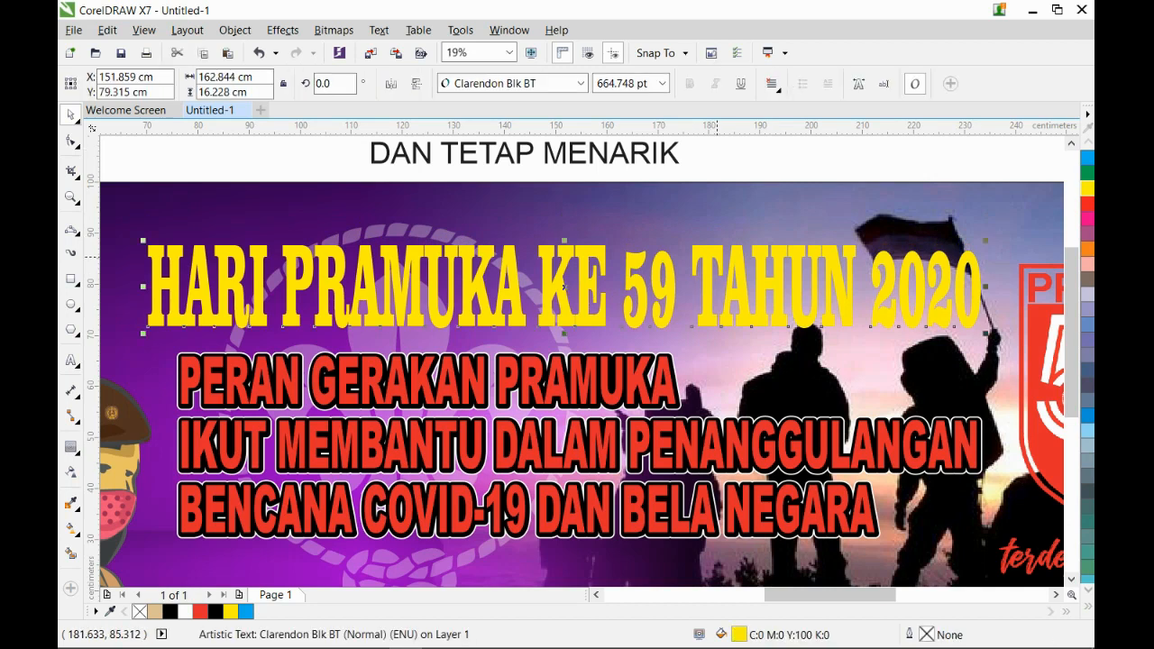
pyautogui.click(737, 172)
pyautogui.doubleClick(698, 270)
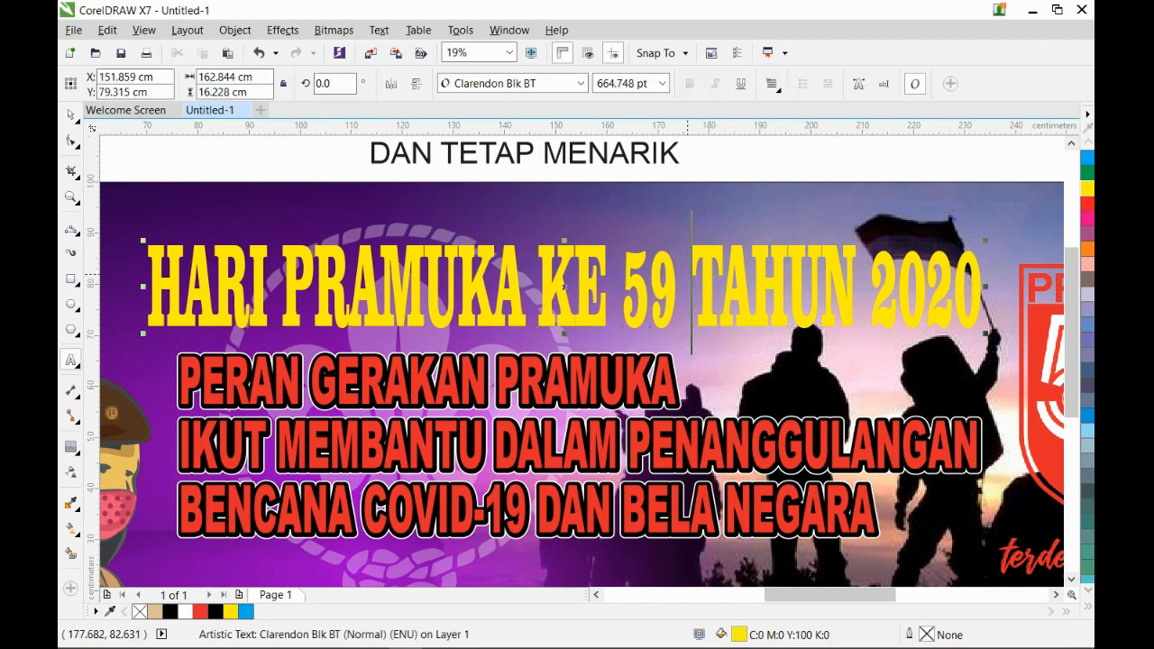
pyautogui.moveTo(681, 287); pyautogui.dragTo(953, 287)
pyautogui.press('Delete')
pyautogui.press('Delete')
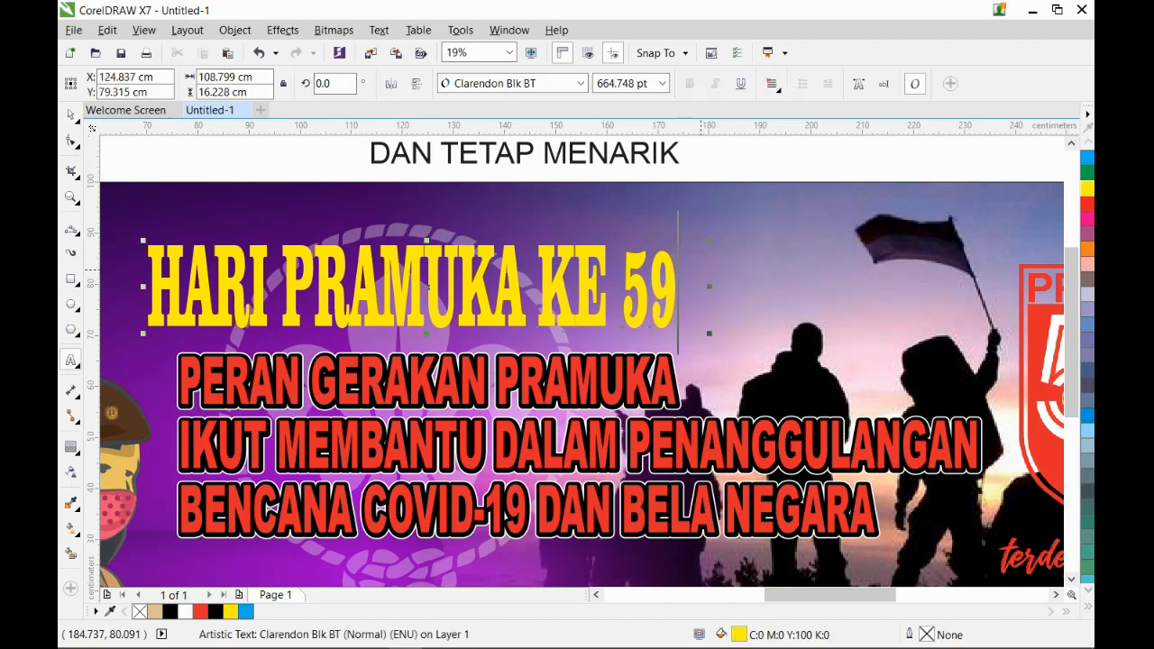
# Stretch the shortened title to about 159 × 15 cm and move it slightly up, away from the slogan
pyautogui.click(70, 115)
pyautogui.moveTo(681, 286); pyautogui.dragTo(966, 287)
pyautogui.moveTo(554, 334)
pyautogui.mouseDown()
pyautogui.moveTo(554, 313)
pyautogui.moveTo(554, 328)
pyautogui.mouseUp()
pyautogui.moveTo(582, 279); pyautogui.dragTo(582, 265)
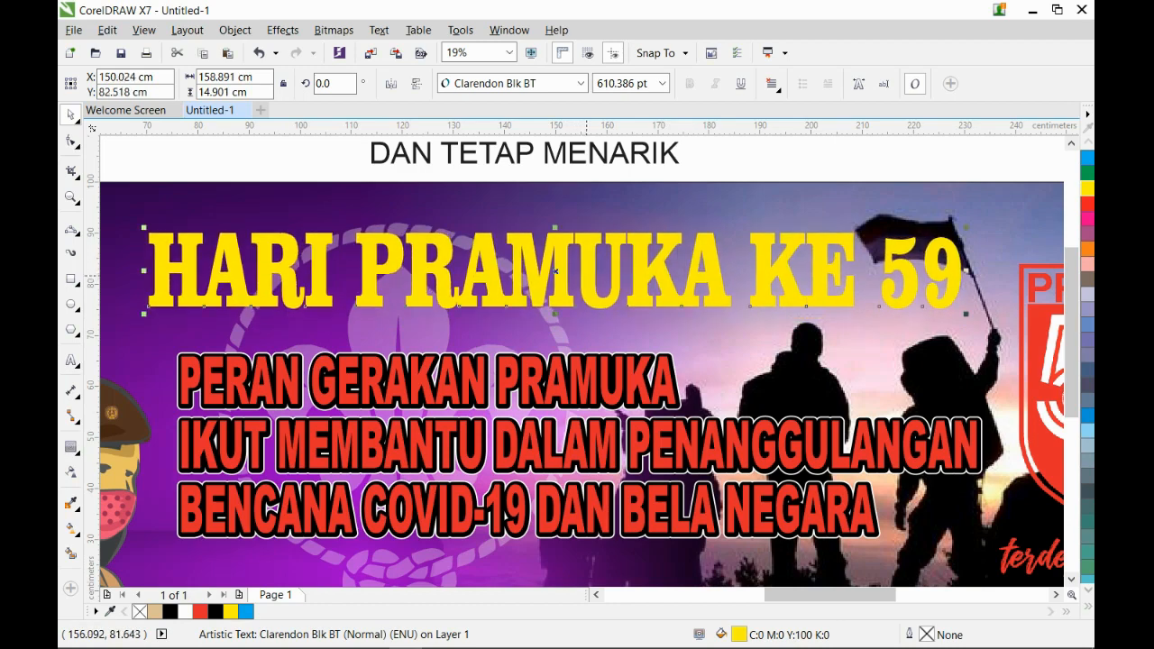
# Replace the space before 59 in the title with a hyphen, giving "HARI PRAMUKA KE-59"
pyautogui.scroll(-1, 587, 277)
pyautogui.scroll(1, 735, 266)
pyautogui.doubleClick(715, 284)
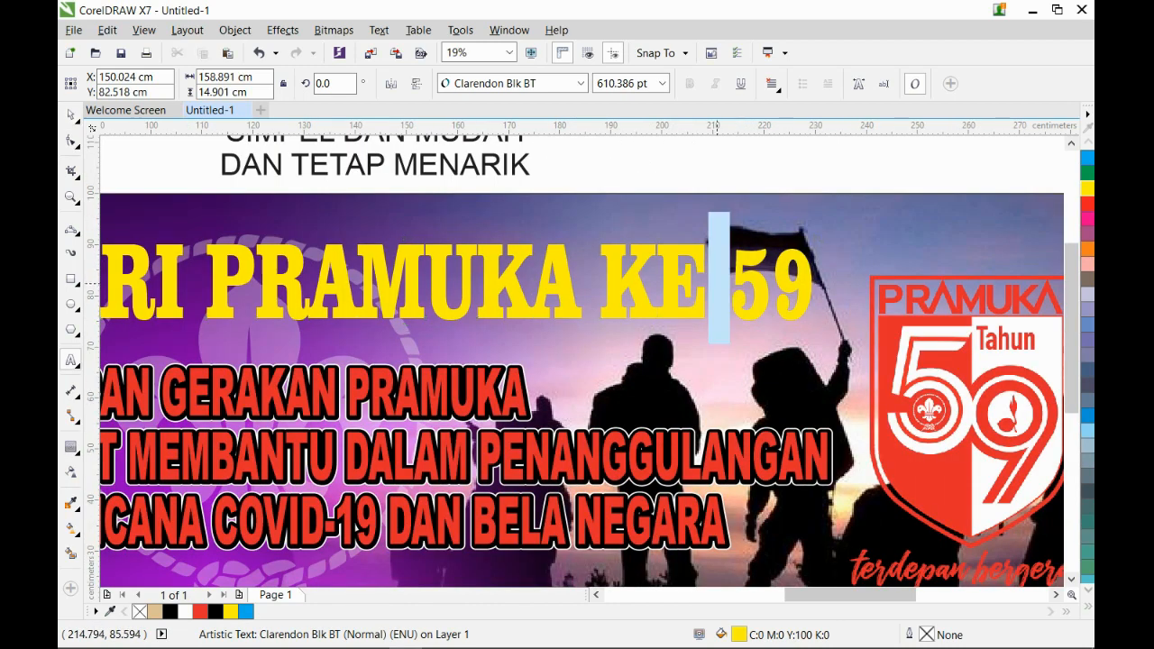
pyautogui.write('-')
pyautogui.click(70, 113)
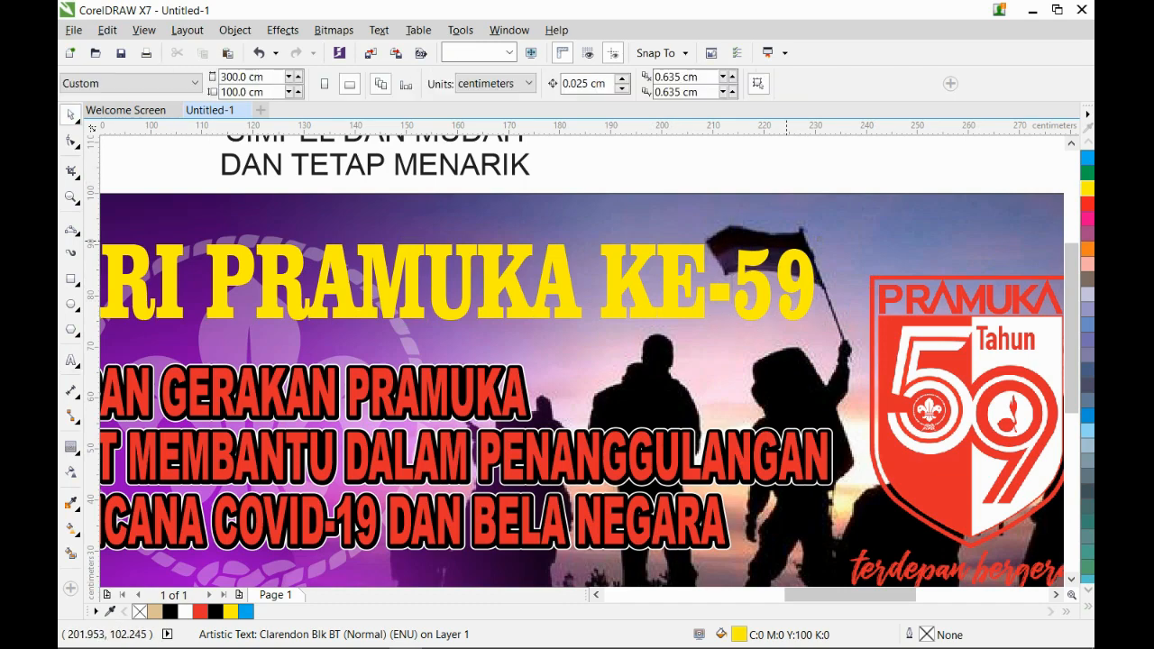
# Add a one-step red outside contour of 0.754 cm to the title and break it apart from the text
pyautogui.scroll(-1, 560, 338)
pyautogui.scroll(1, 261, 292)
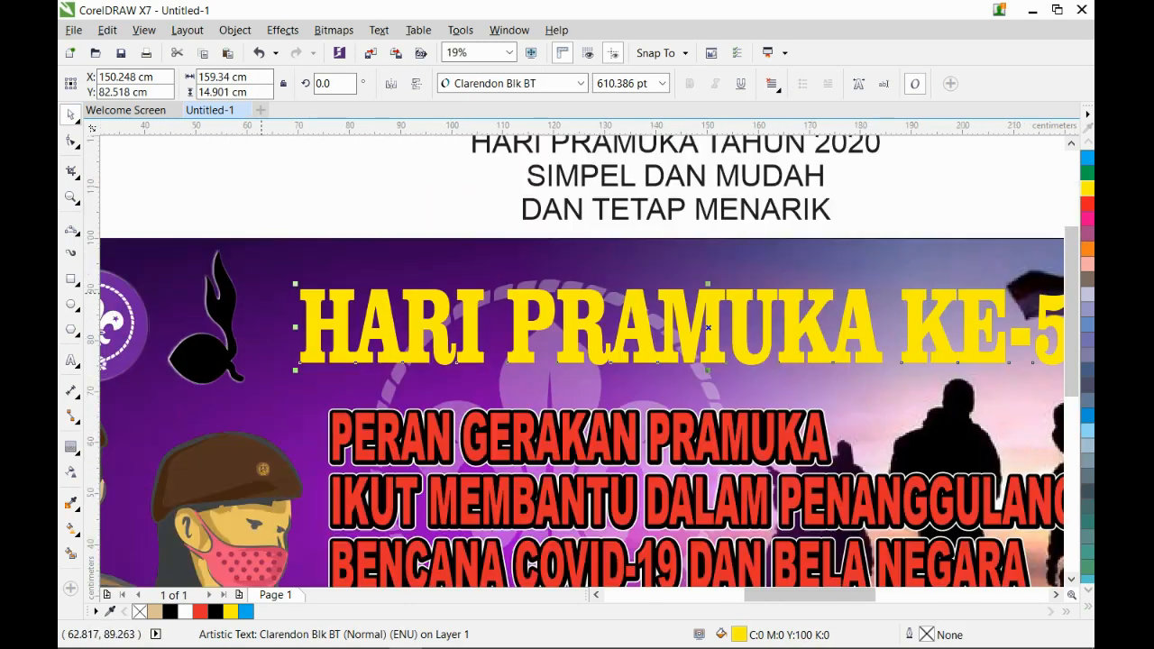
pyautogui.click(71, 445)
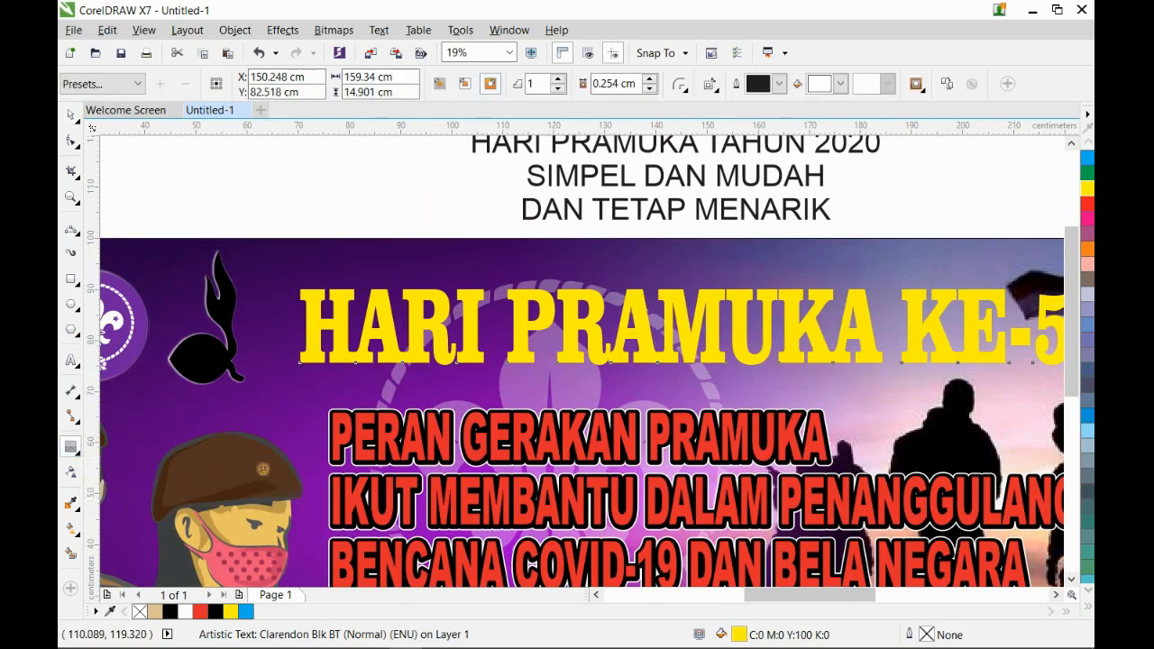
pyautogui.click(307, 327)
pyautogui.click(649, 79)
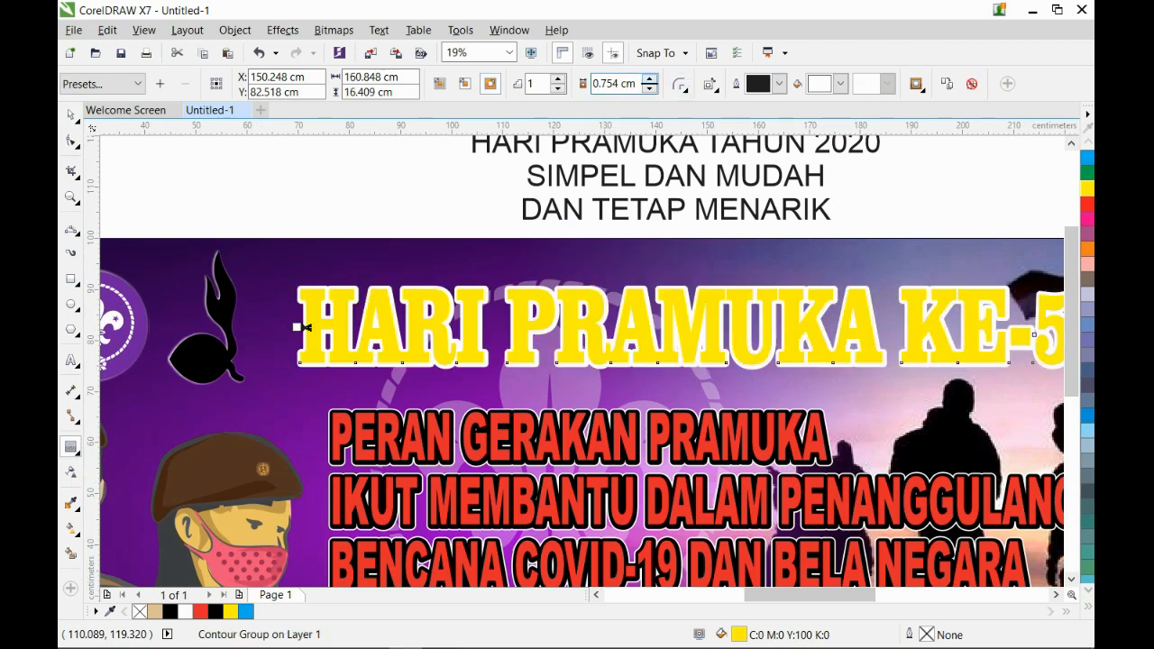
pyautogui.click(841, 83)
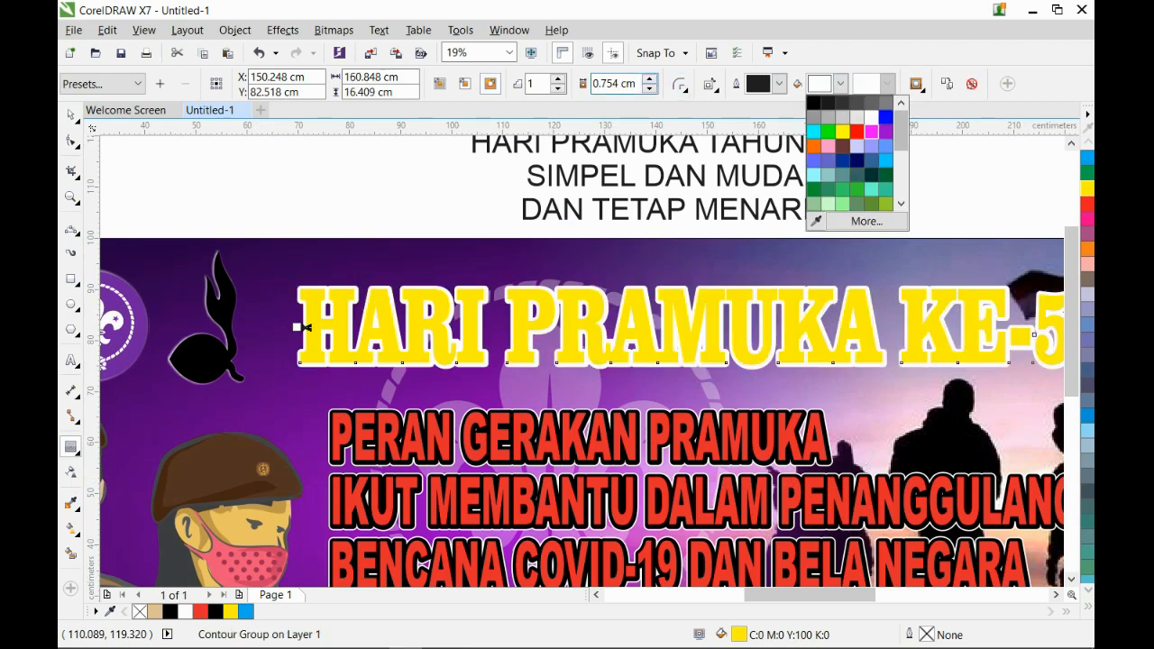
pyautogui.click(857, 116)
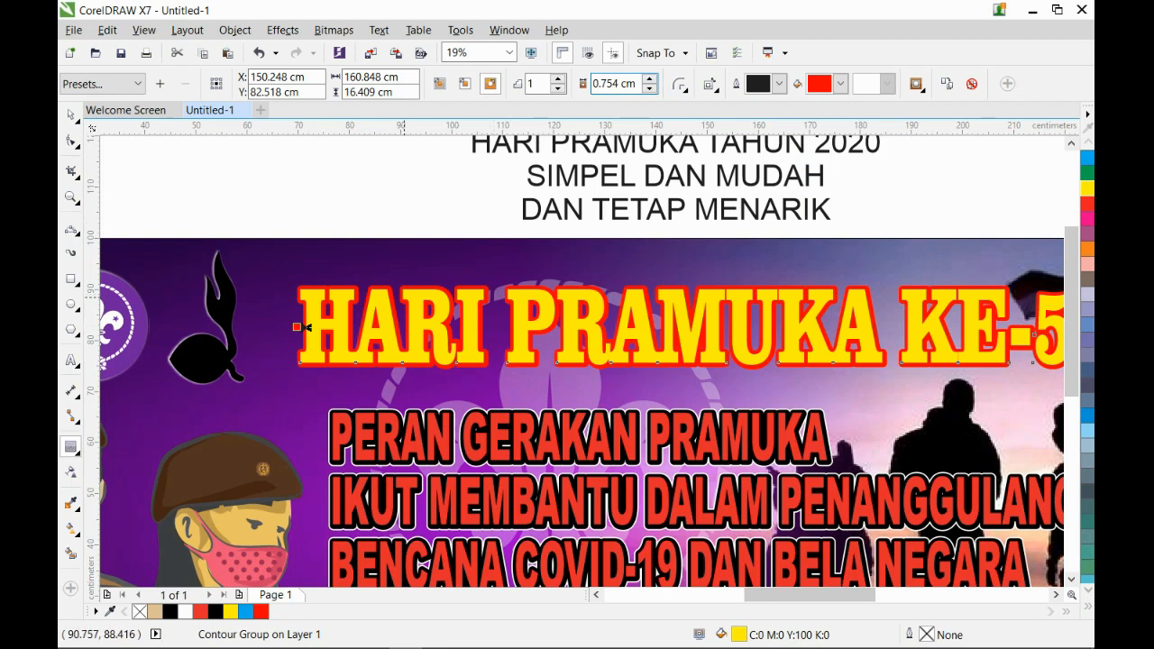
pyautogui.hotkey('ctrl', 'k')
pyautogui.click(164, 170)
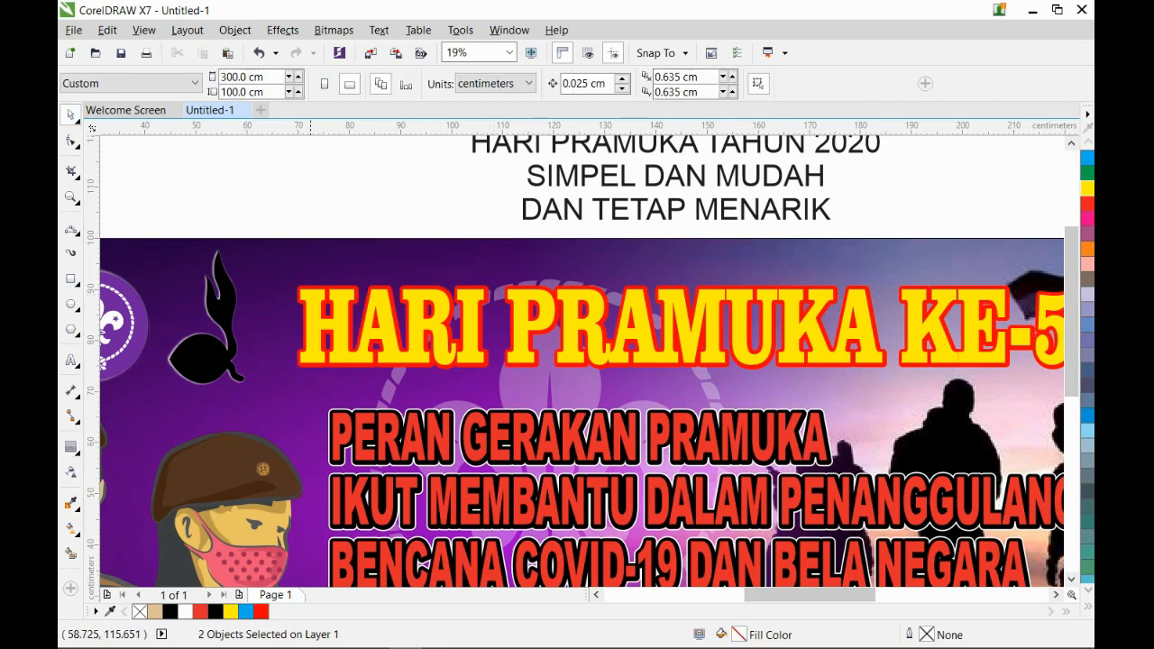
# Add a 0.754 cm outside contour around the title's red outline curve, try black and settle on white
pyautogui.scroll(2, 307, 328)
pyautogui.click(308, 285)
pyautogui.scroll(-2, 309, 285)
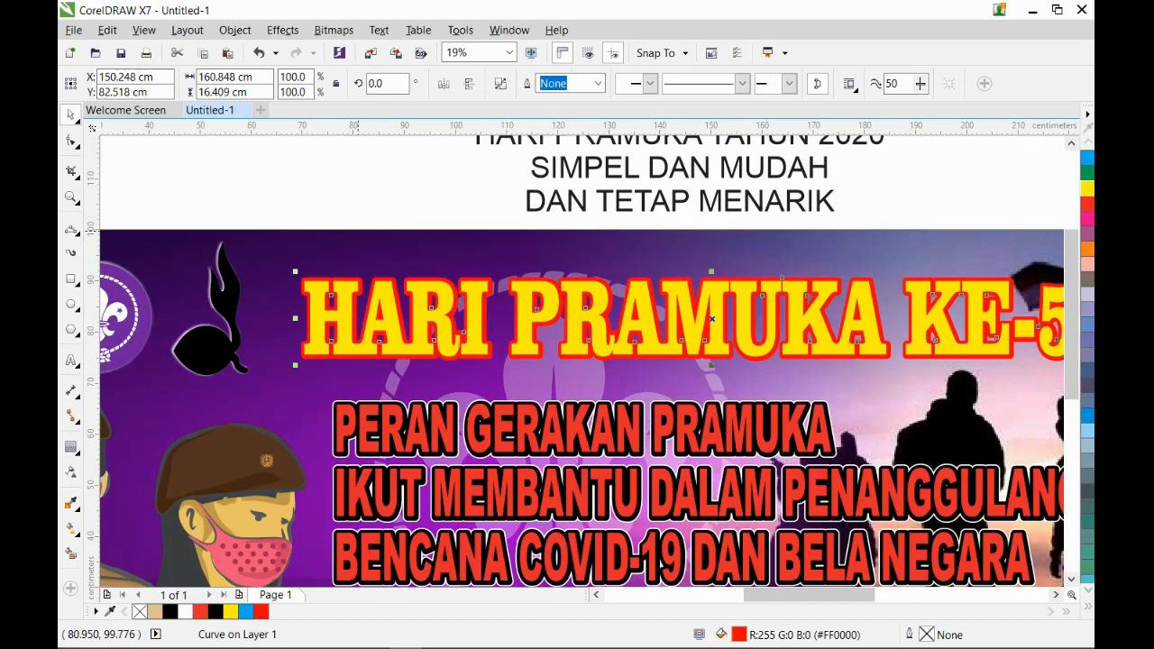
pyautogui.click(70, 447)
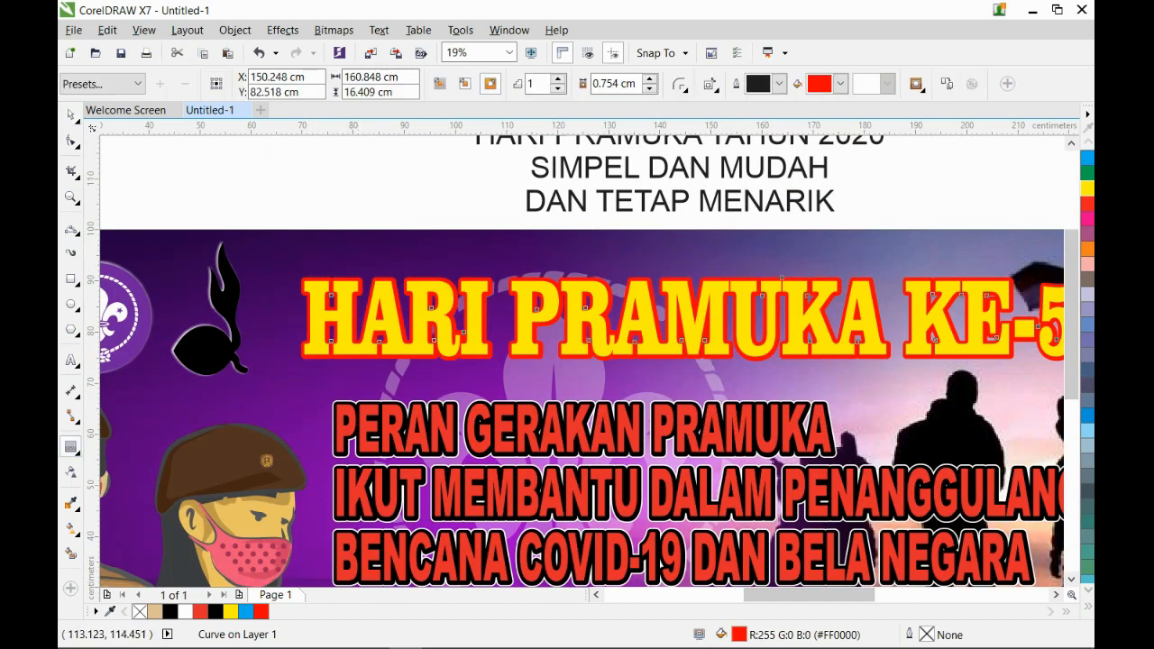
pyautogui.click(840, 83)
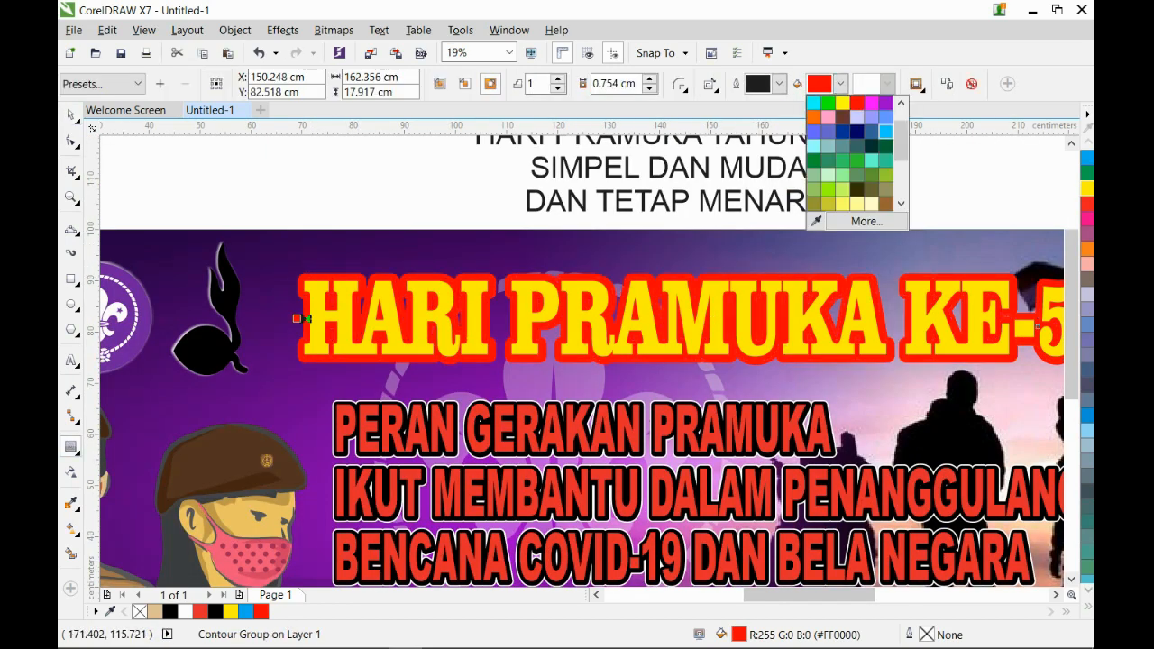
pyautogui.scroll(2, 852, 153)
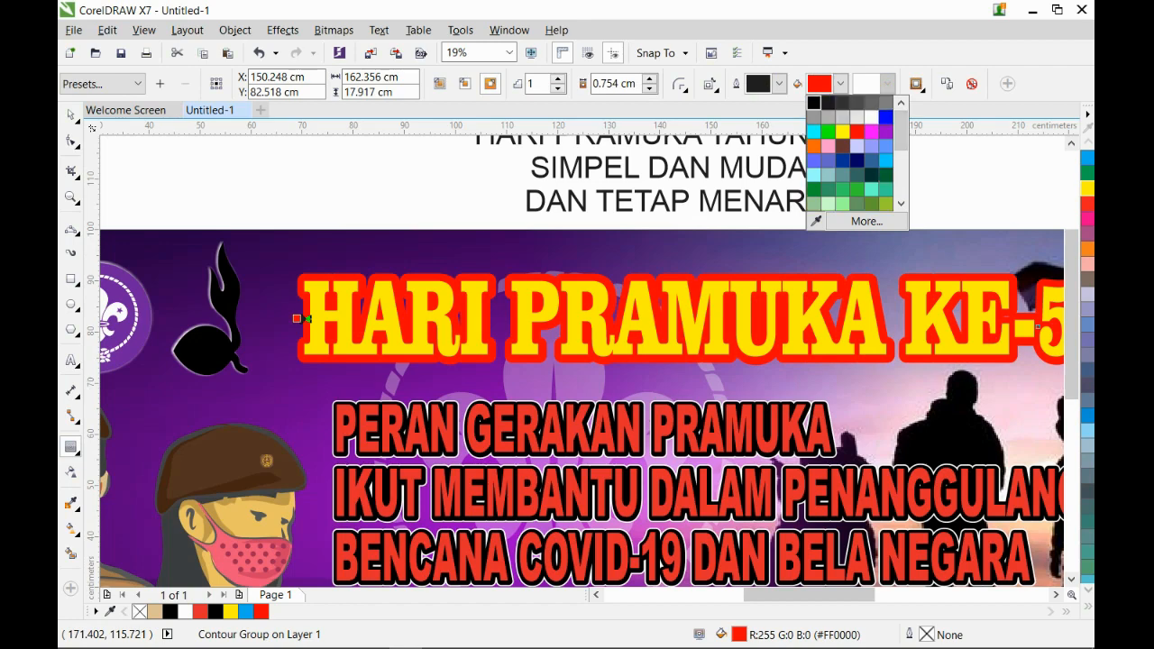
pyautogui.click(813, 102)
pyautogui.click(840, 83)
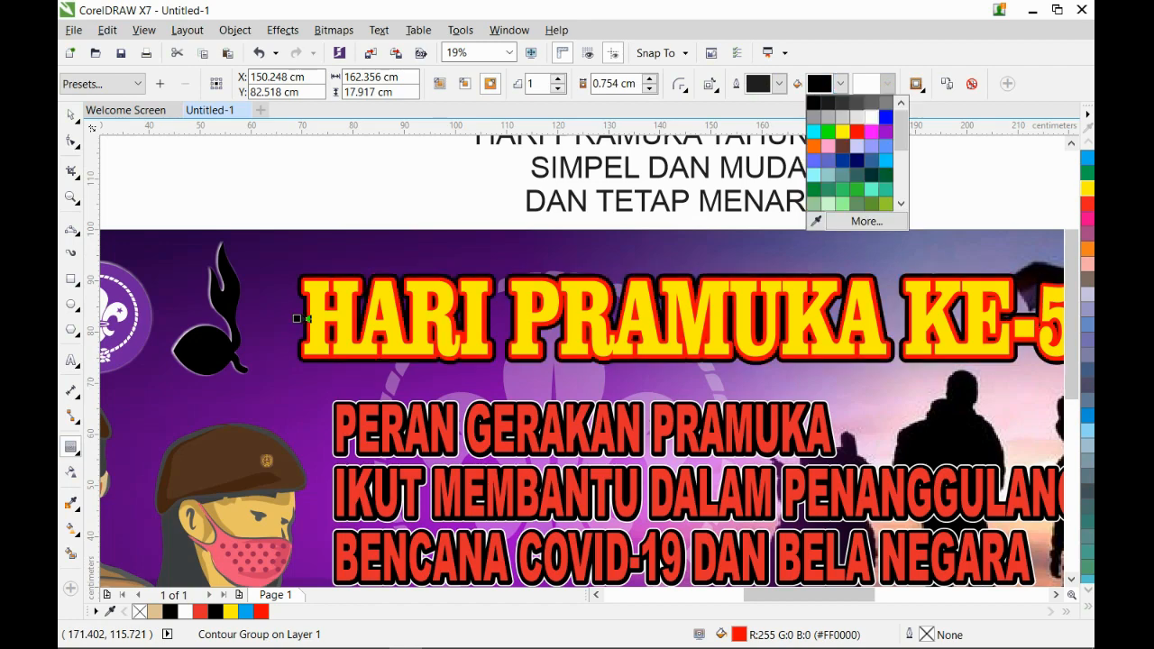
pyautogui.click(870, 118)
pyautogui.scroll(-1, 700, 242)
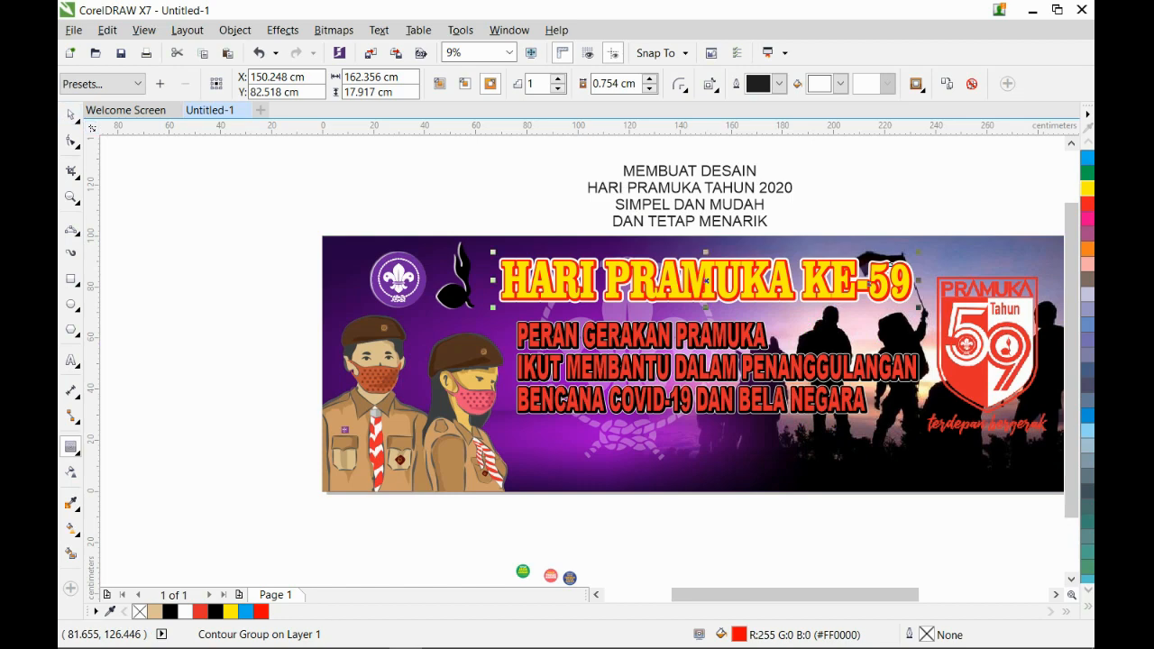
pyautogui.click(71, 114)
pyautogui.click(128, 178)
# Arrange the three health badges below the banner in a row as pink, blue and green, and align their centers horizontally
pyautogui.scroll(-1, 713, 199)
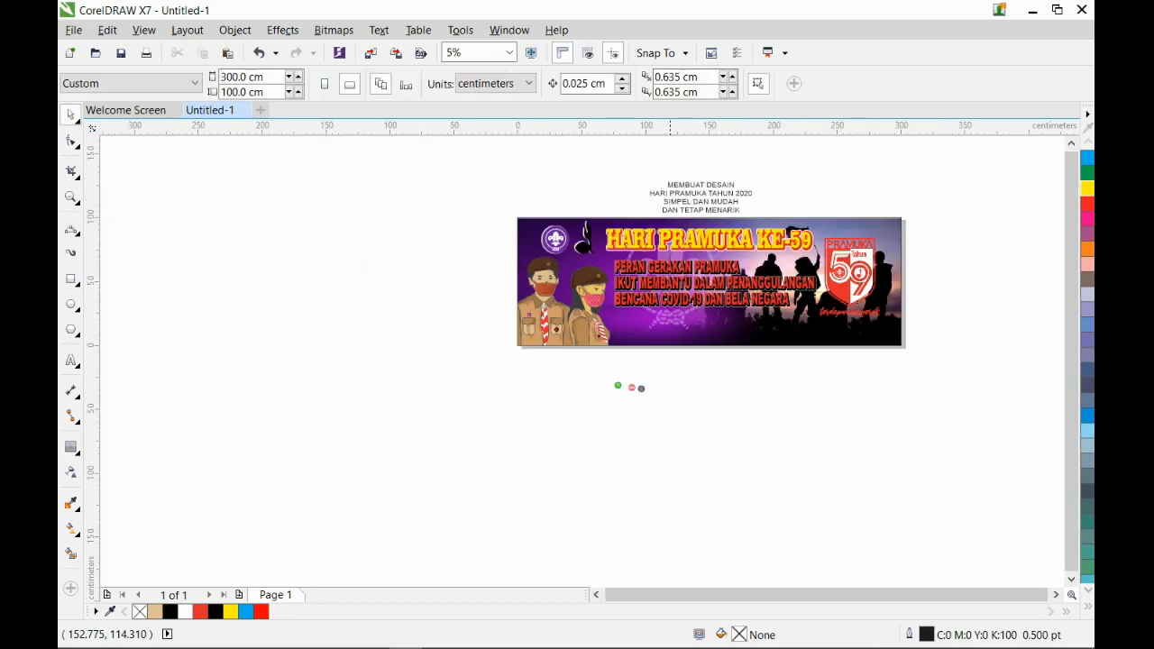
pyautogui.scroll(1, 670, 368)
pyautogui.scroll(1, 570, 420)
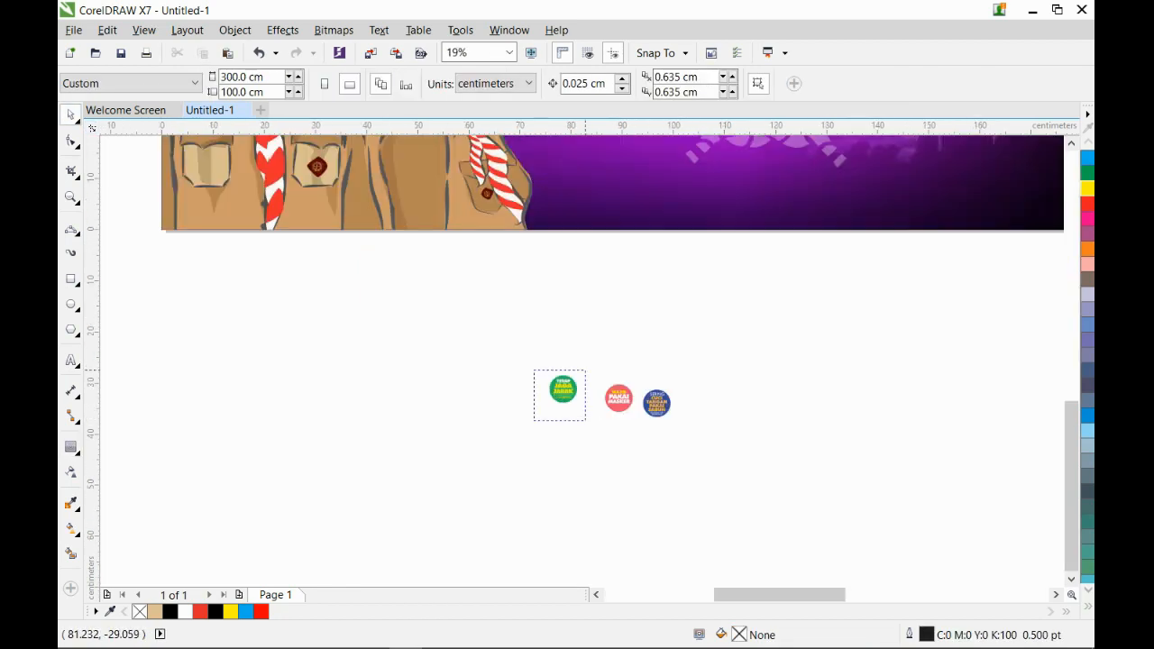
pyautogui.click(562, 388)
pyautogui.click(619, 397)
pyautogui.scroll(2, 639, 430)
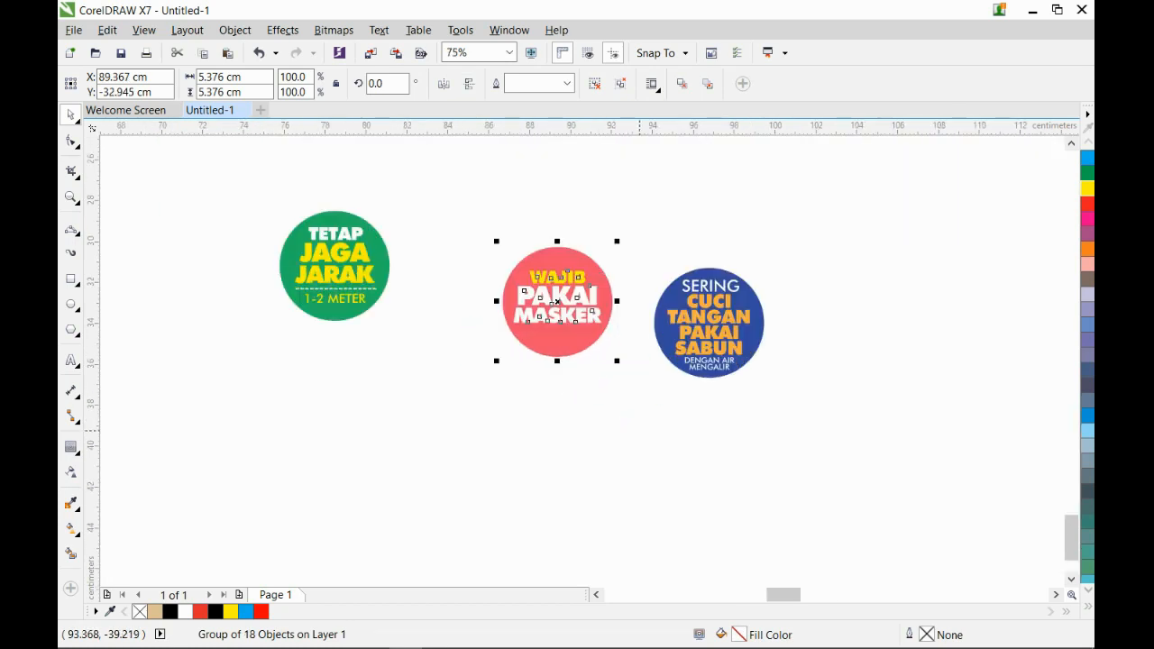
pyautogui.moveTo(801, 241); pyautogui.dragTo(644, 397)
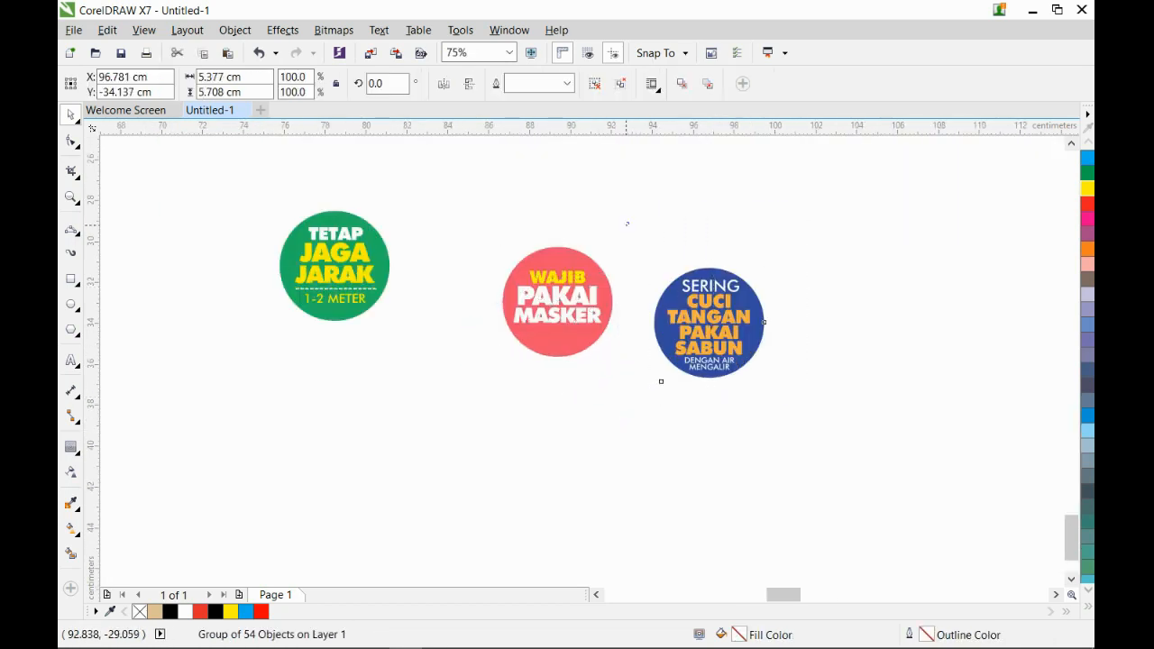
pyautogui.moveTo(549, 295); pyautogui.dragTo(549, 330)
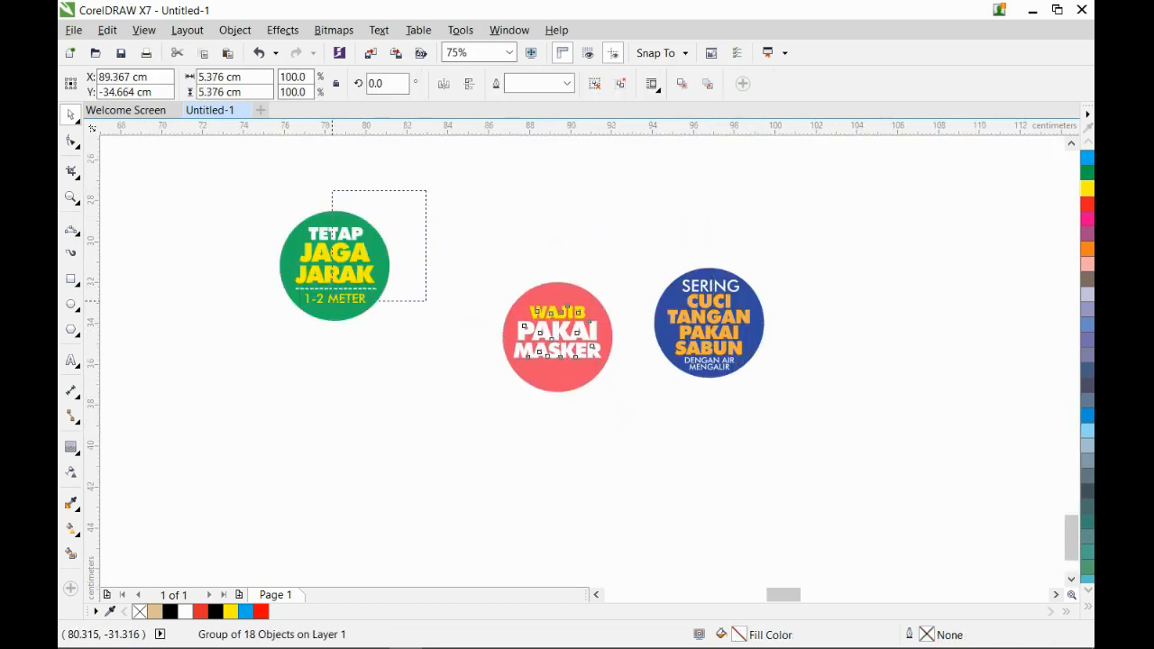
pyautogui.click(335, 266)
pyautogui.moveTo(334, 266); pyautogui.dragTo(867, 327)
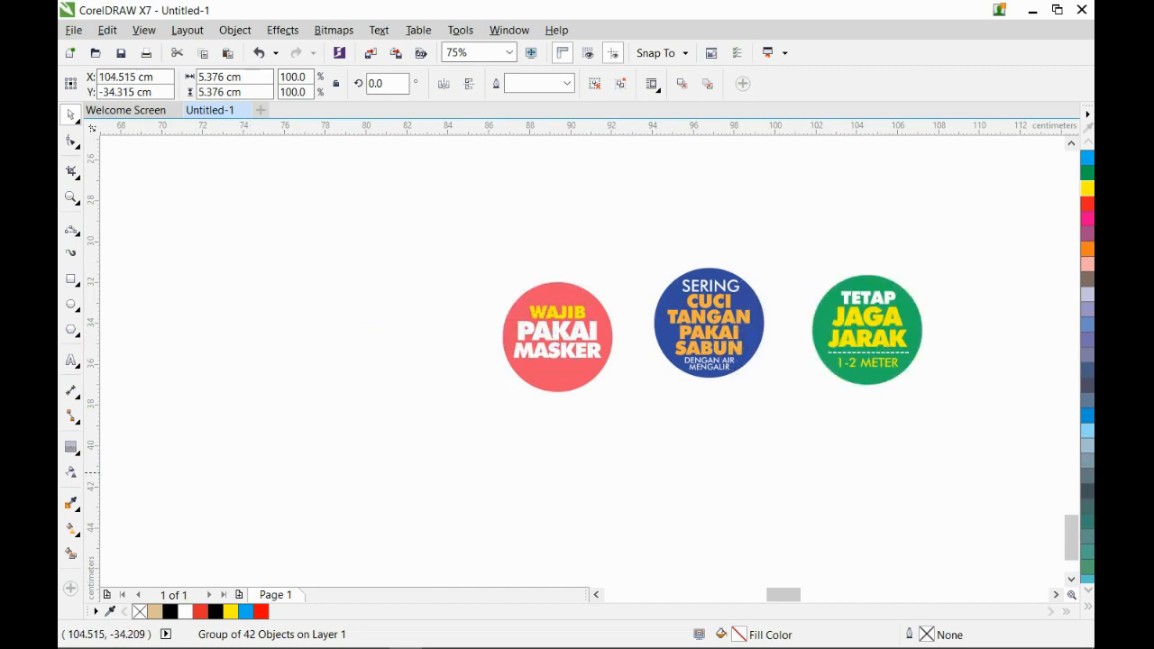
pyautogui.moveTo(442, 468); pyautogui.dragTo(971, 238)
pyautogui.press('e')
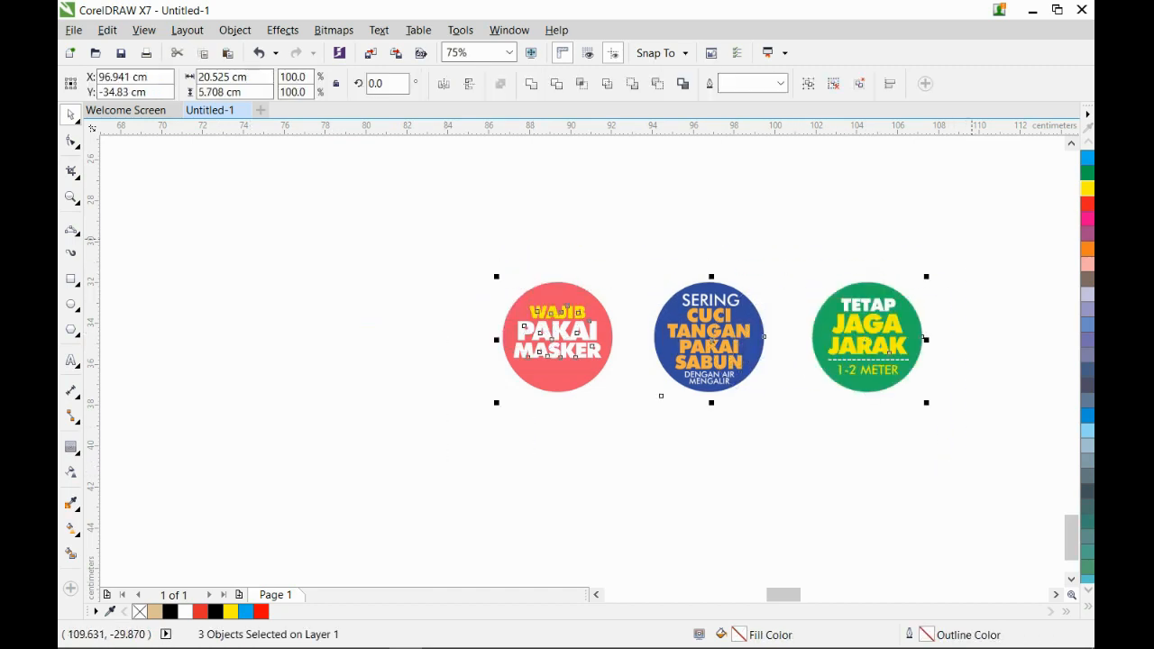
# Move the three badges onto the banner beneath the slogan and enlarge them together to about 87 × 24 cm
pyautogui.scroll(-3, 711, 343)
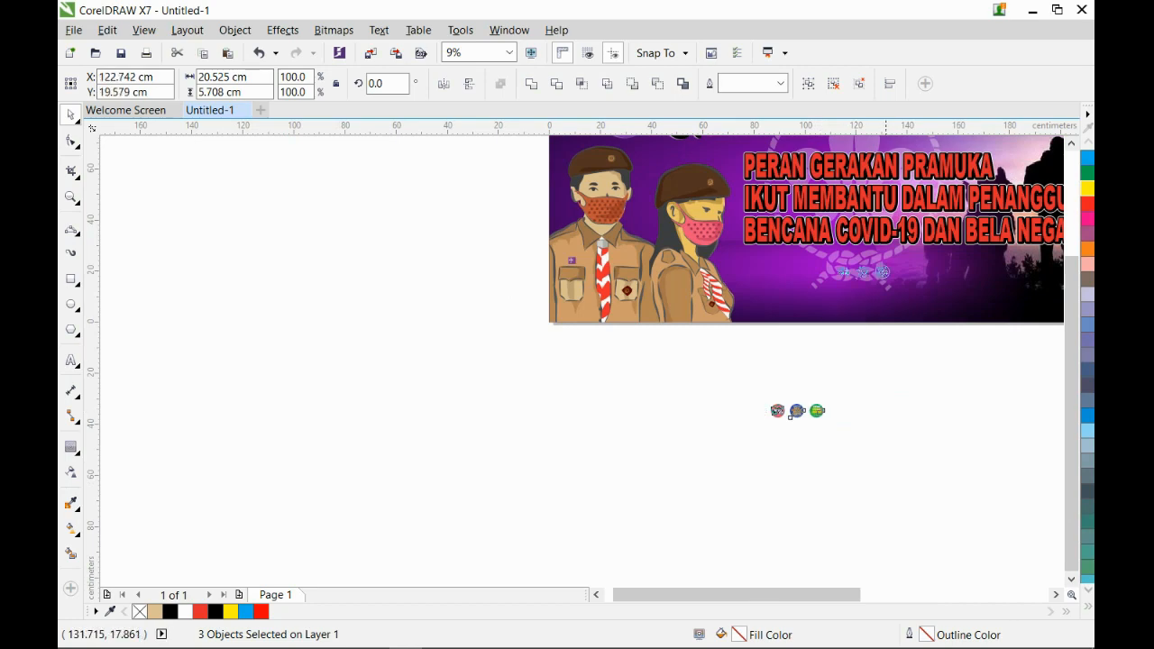
pyautogui.moveTo(885, 276); pyautogui.dragTo(836, 282)
pyautogui.scroll(-1, 770, 360)
pyautogui.scroll(1, 863, 302)
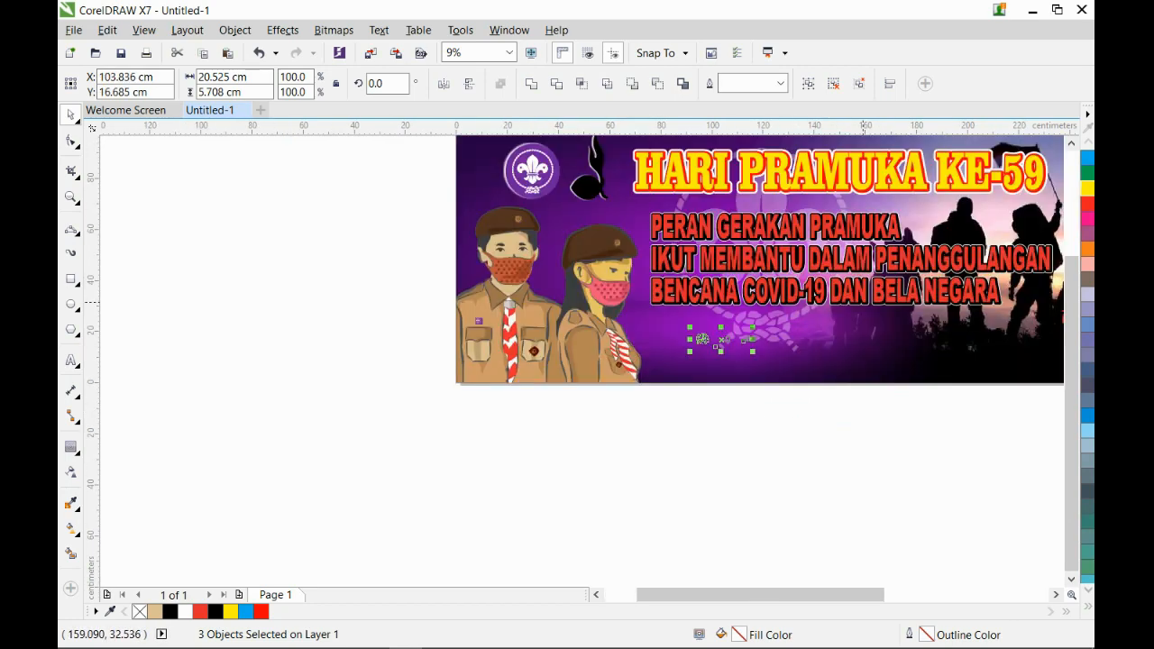
pyautogui.moveTo(753, 352); pyautogui.dragTo(837, 369)
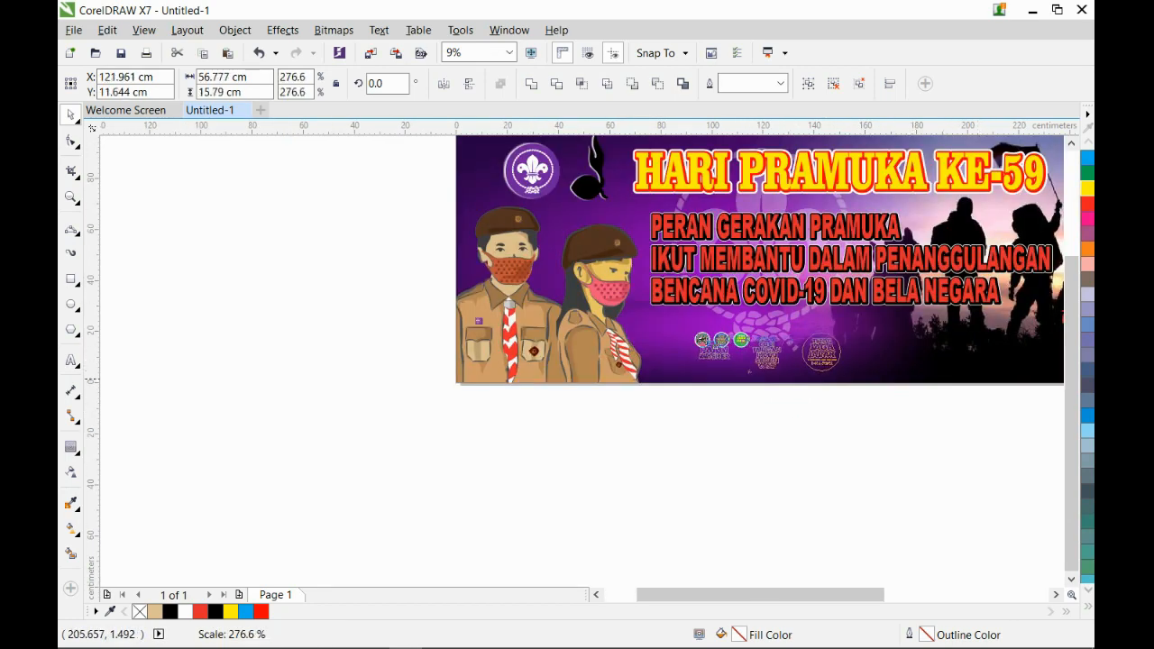
pyautogui.scroll(1, 836, 368)
pyautogui.moveTo(813, 327); pyautogui.dragTo(930, 293)
pyautogui.moveTo(478, 427); pyautogui.dragTo(471, 427)
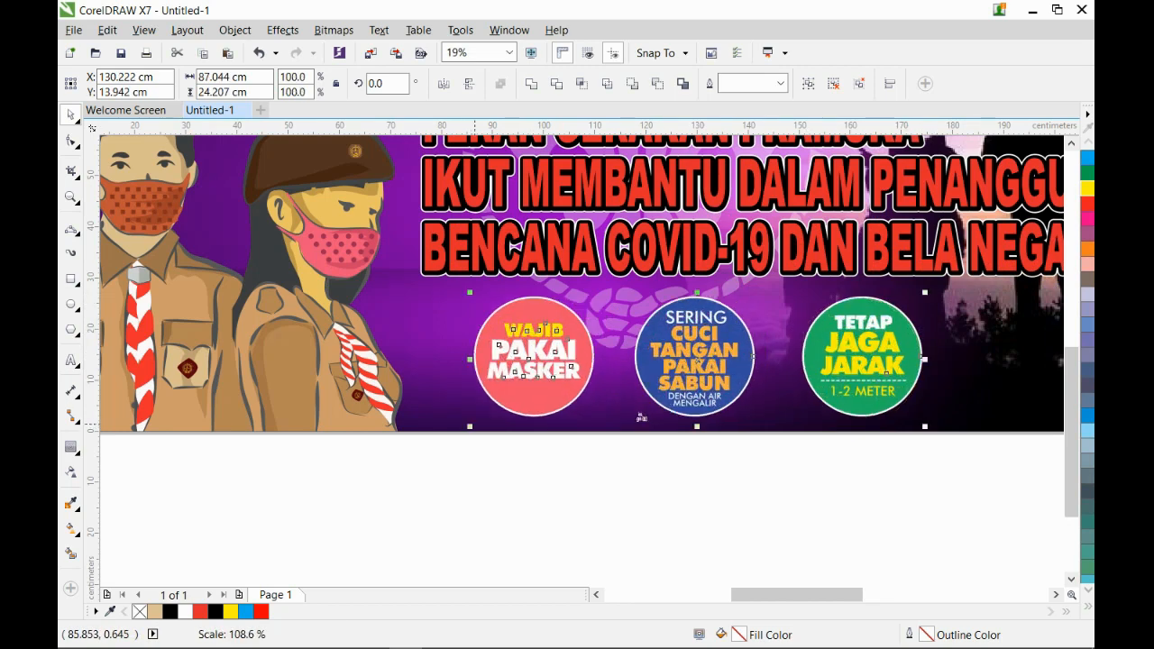
# Ungroup the blue hand-washing badge and delete the stray fragment at its lower-left edge
pyautogui.click(692, 441)
pyautogui.click(693, 375)
pyautogui.click(596, 83)
pyautogui.click(711, 543)
pyautogui.moveTo(624, 474); pyautogui.dragTo(656, 409)
pyautogui.press('Delete')
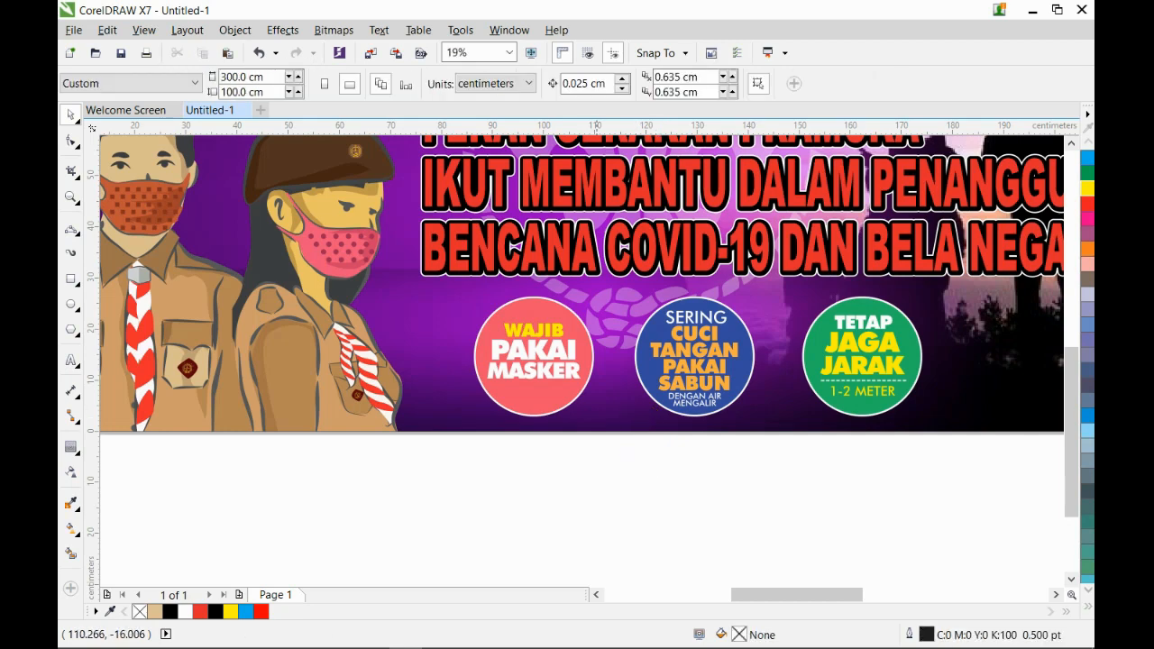
# Draw a rectangle across the banner's full 300 cm width over the badges, and reduce its height to about 17 cm
pyautogui.scroll(-2, 638, 509)
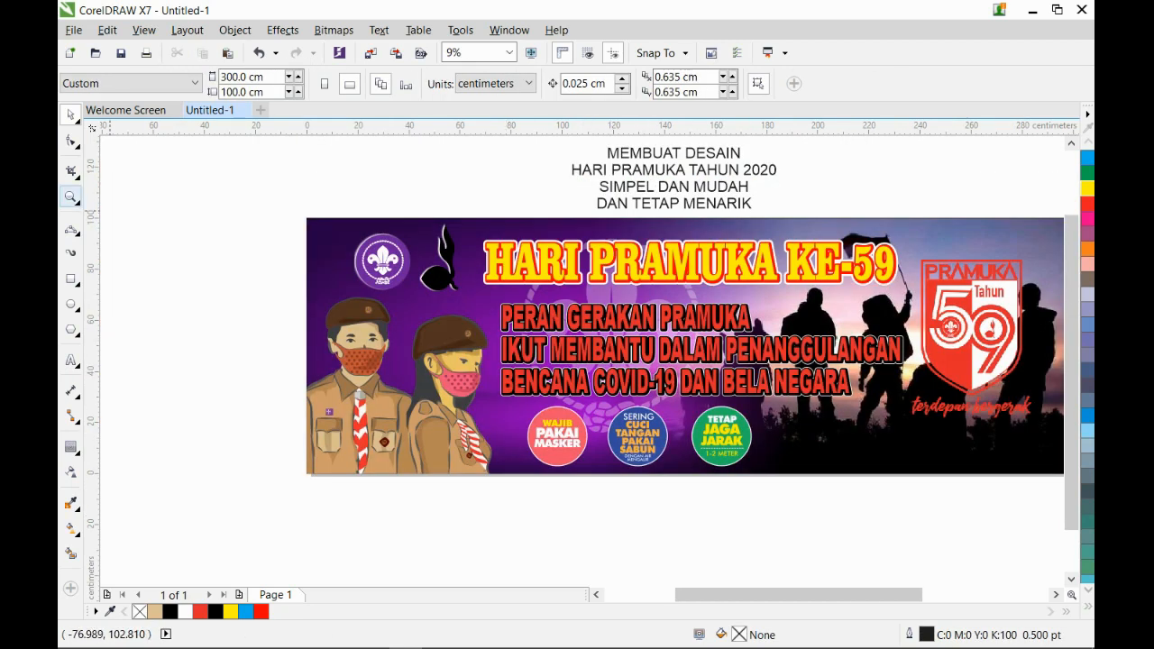
pyautogui.click(71, 279)
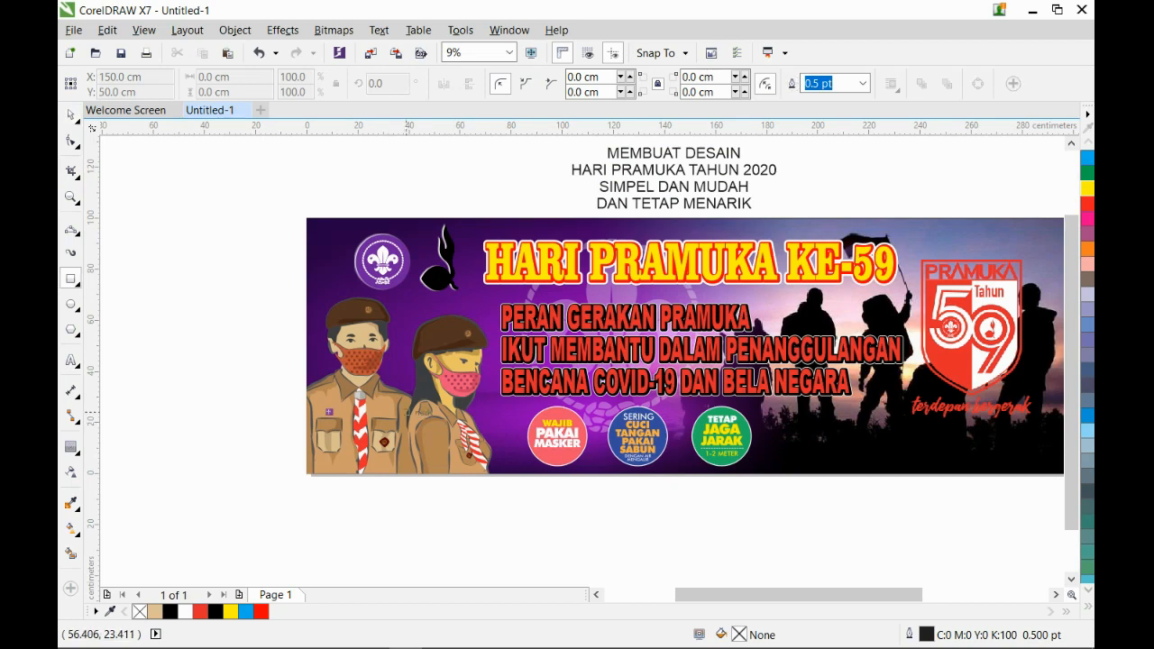
pyautogui.moveTo(306, 405); pyautogui.dragTo(879, 459)
pyautogui.scroll(4, 384, 440)
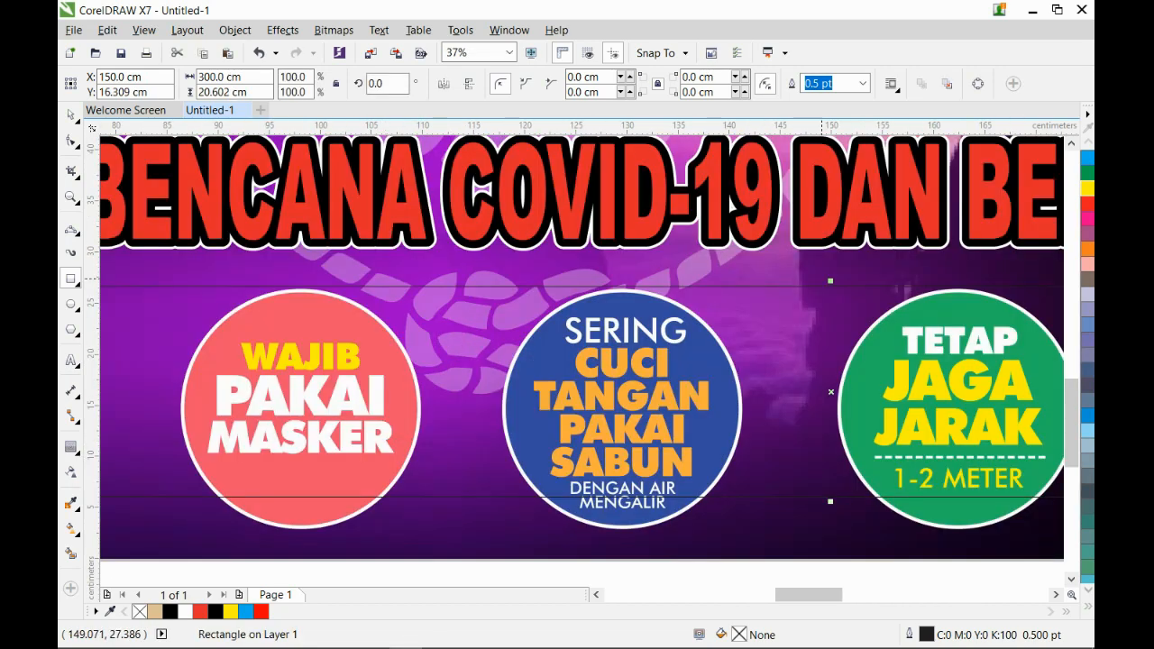
pyautogui.moveTo(828, 283); pyautogui.dragTo(825, 320)
# Fill the wide rectangle with orange (C:0 M:60 Y:100 K:0) and remove its outline
pyautogui.scroll(-4, 828, 319)
pyautogui.click(1087, 248)
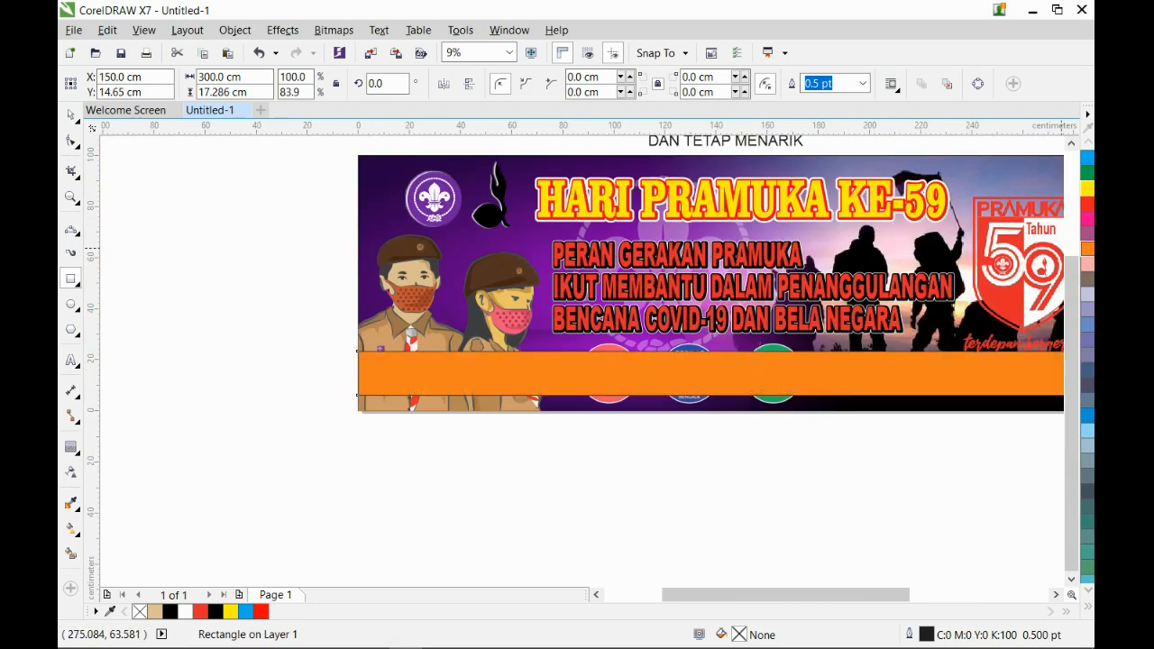
pyautogui.rightClick(139, 612)
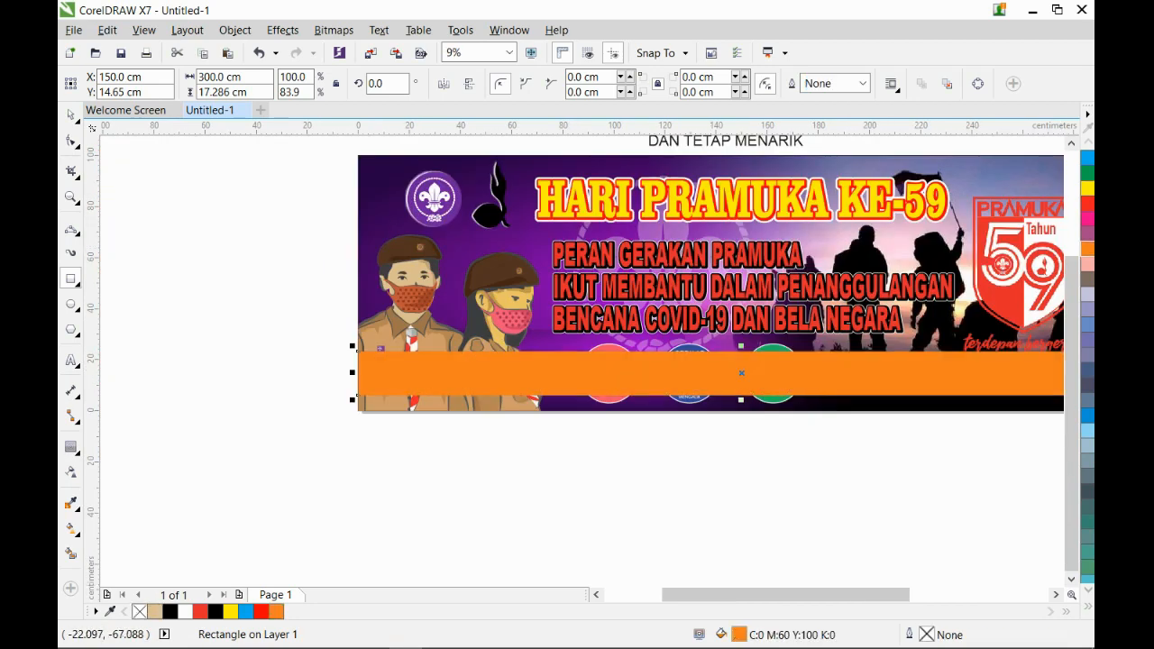
# Apply a uniform transparency of 50 to the orange strip and deselect it
pyautogui.click(71, 471)
pyautogui.click(95, 83)
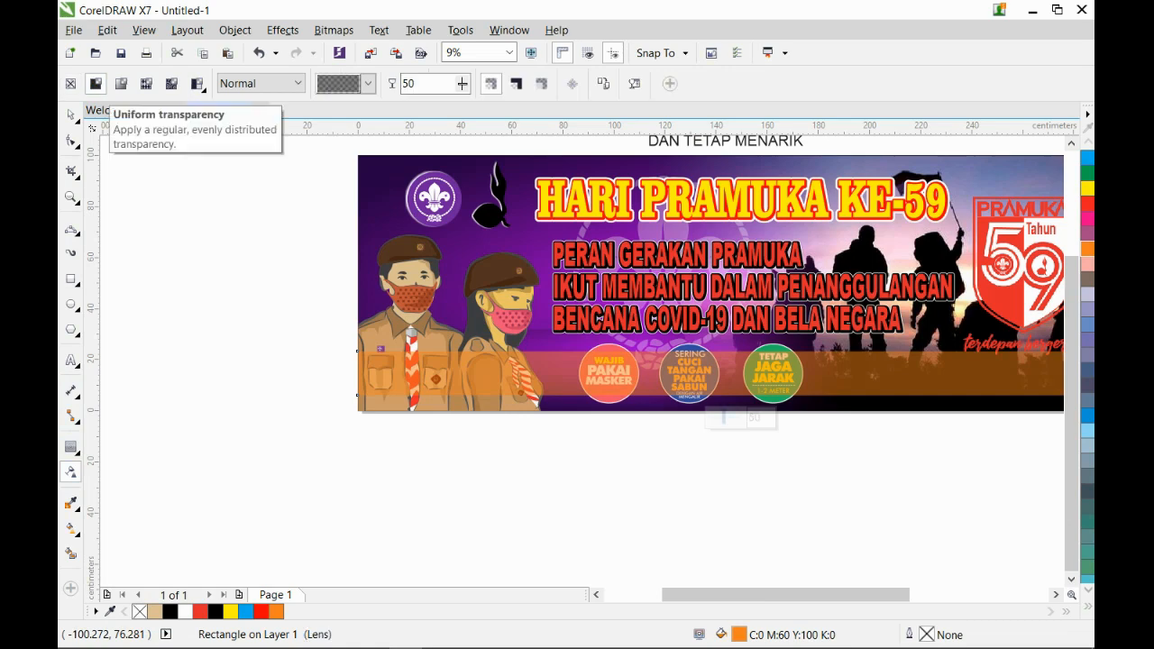
pyautogui.press('space')
pyautogui.click(286, 499)
# Bring the two scout figures and the three health badges in front of the orange strip
pyautogui.click(401, 273)
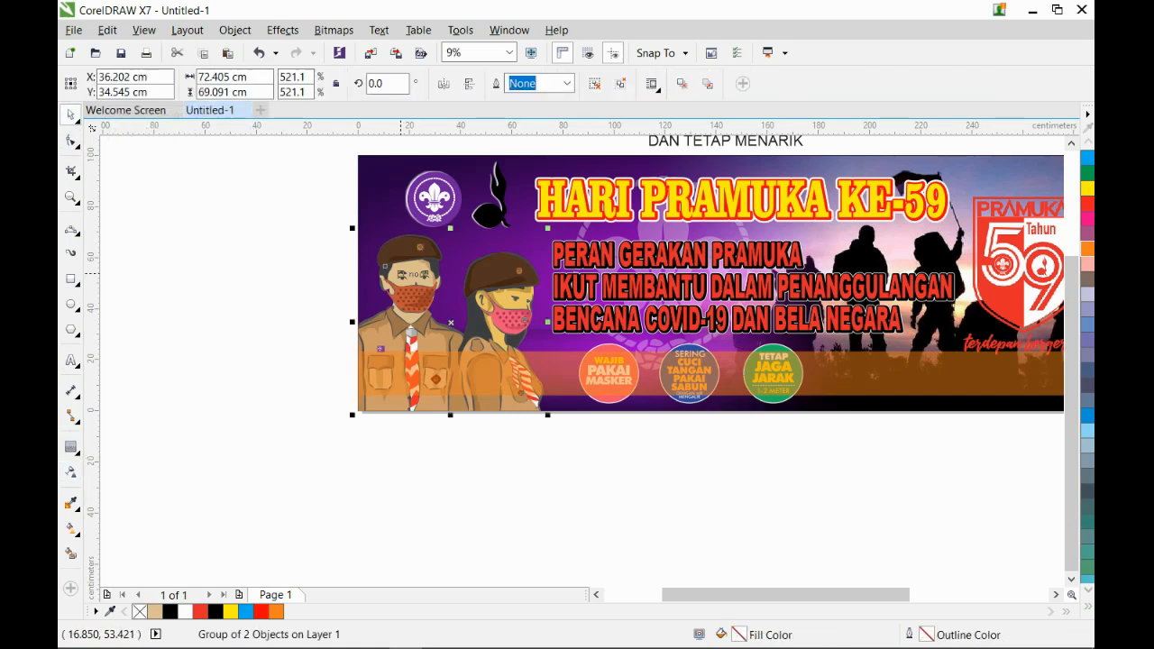
pyautogui.hotkey('shift', 'pageup')
pyautogui.click(463, 495)
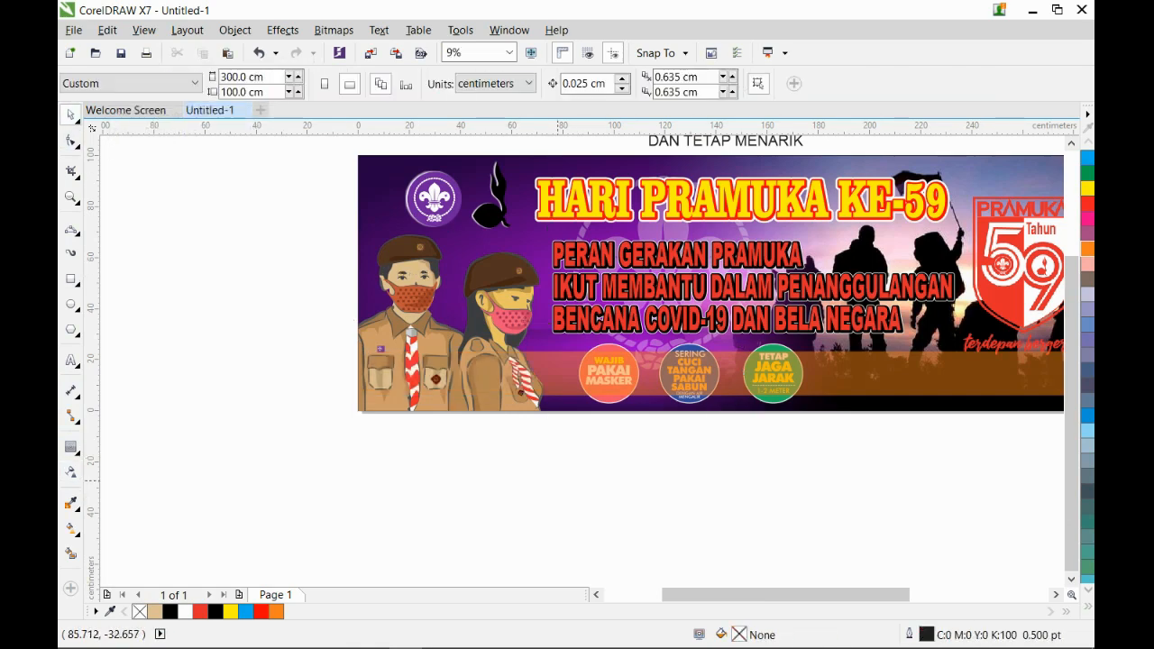
pyautogui.moveTo(556, 479); pyautogui.dragTo(828, 319)
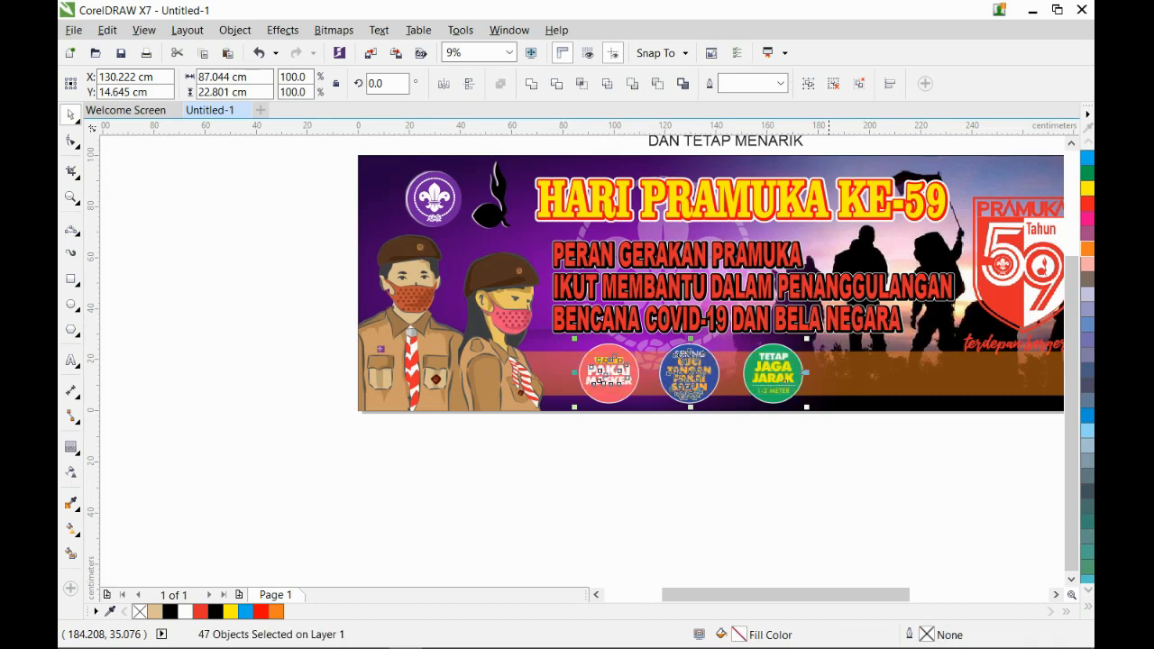
pyautogui.click(807, 464)
# Move the red 59 Tahun logo slightly up and to the right, centring it at about X 264, Y 61 cm
pyautogui.hscroll(5, 789, 551)
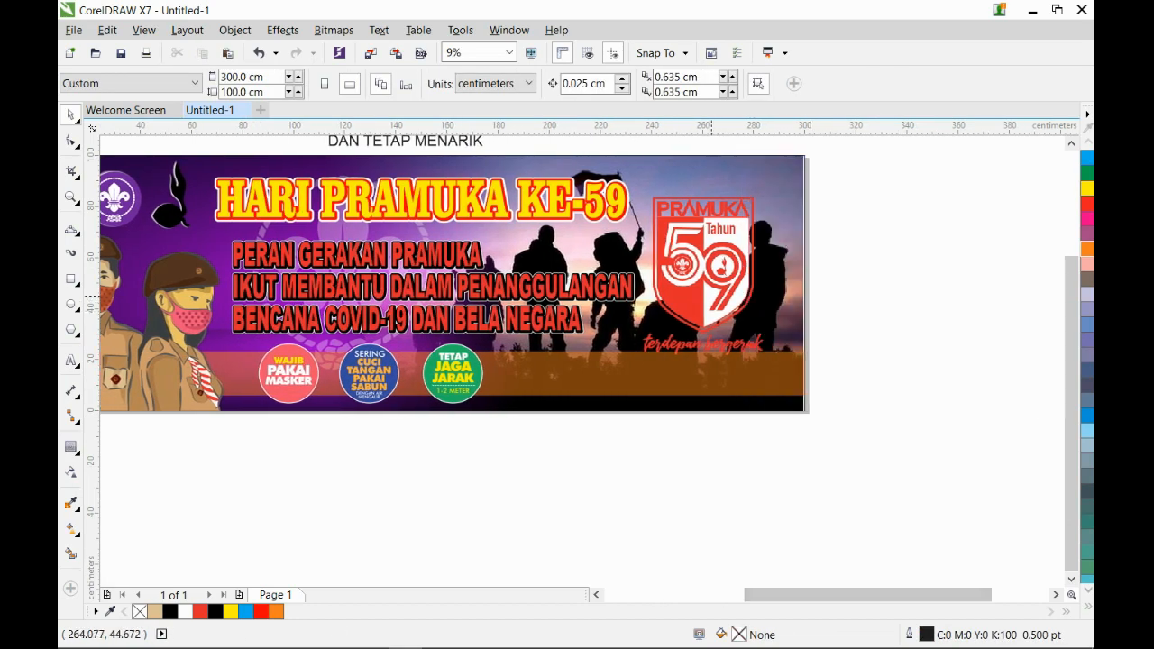
pyautogui.click(712, 293)
pyautogui.moveTo(712, 258); pyautogui.dragTo(722, 240)
pyautogui.click(894, 203)
pyautogui.scroll(1, 700, 194)
# Apply a Small Glow drop shadow to the 59 Tahun logo, colour it black and set its feathering to 5
pyautogui.click(727, 239)
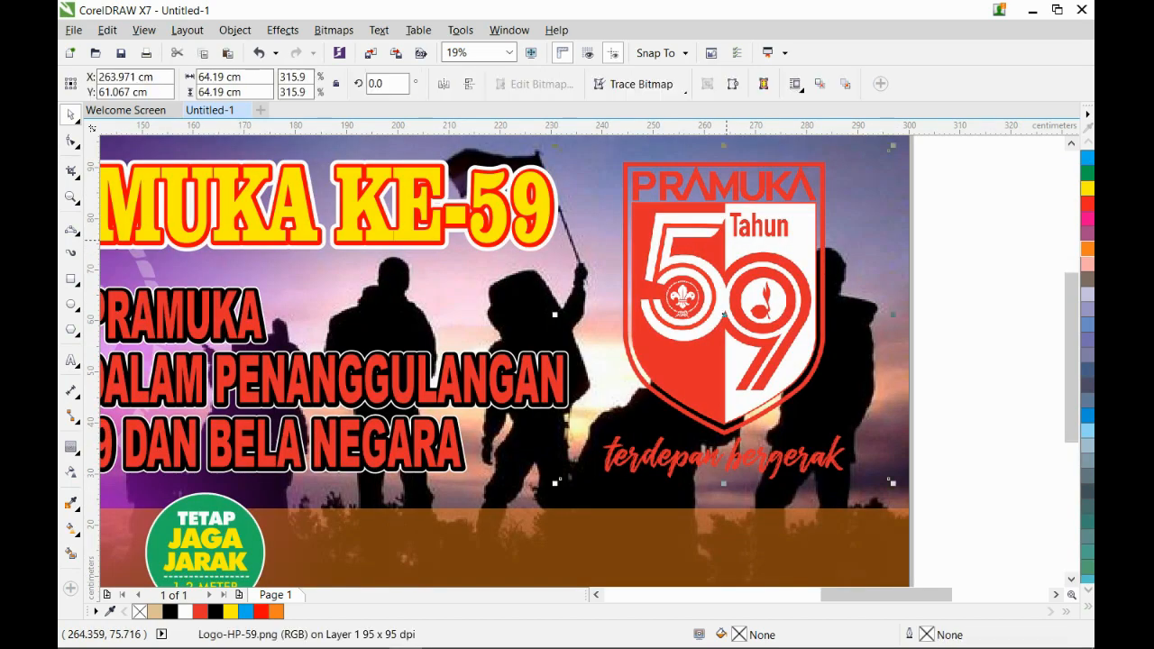
pyautogui.click(76, 451)
pyautogui.click(126, 440)
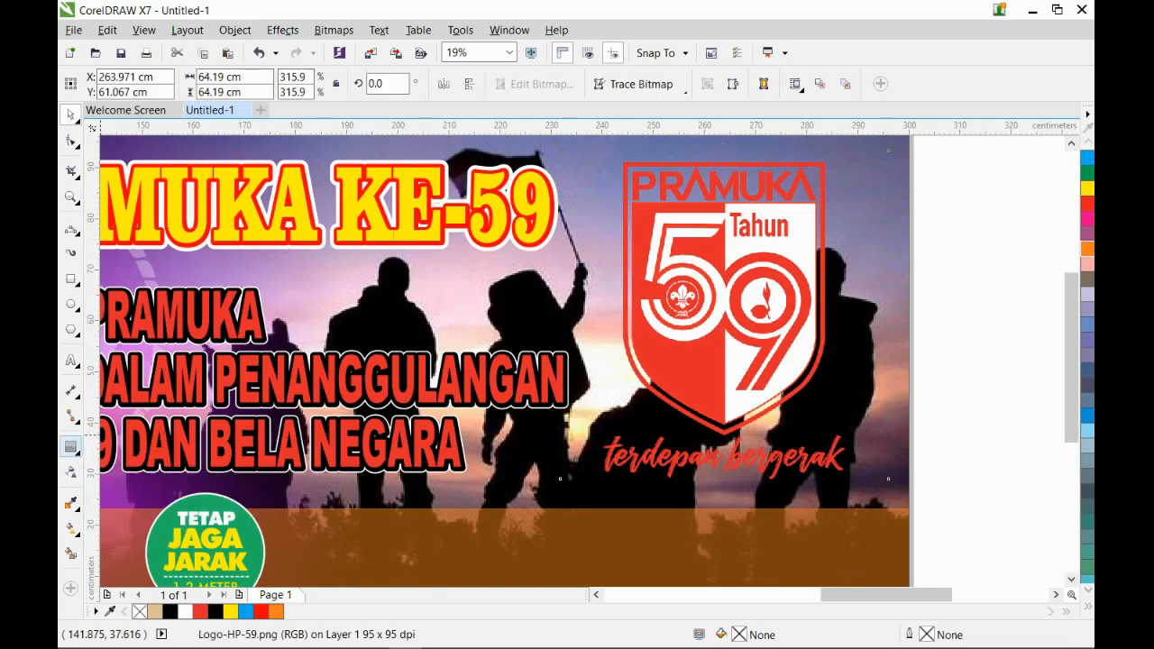
pyautogui.click(102, 83)
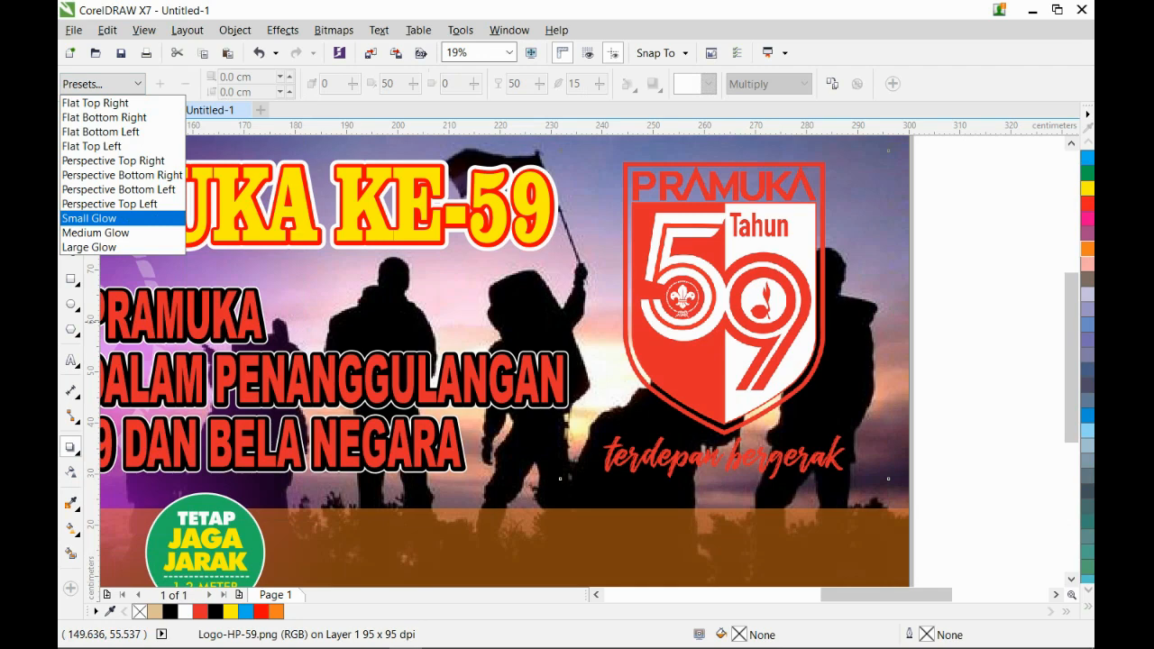
pyautogui.click(88, 218)
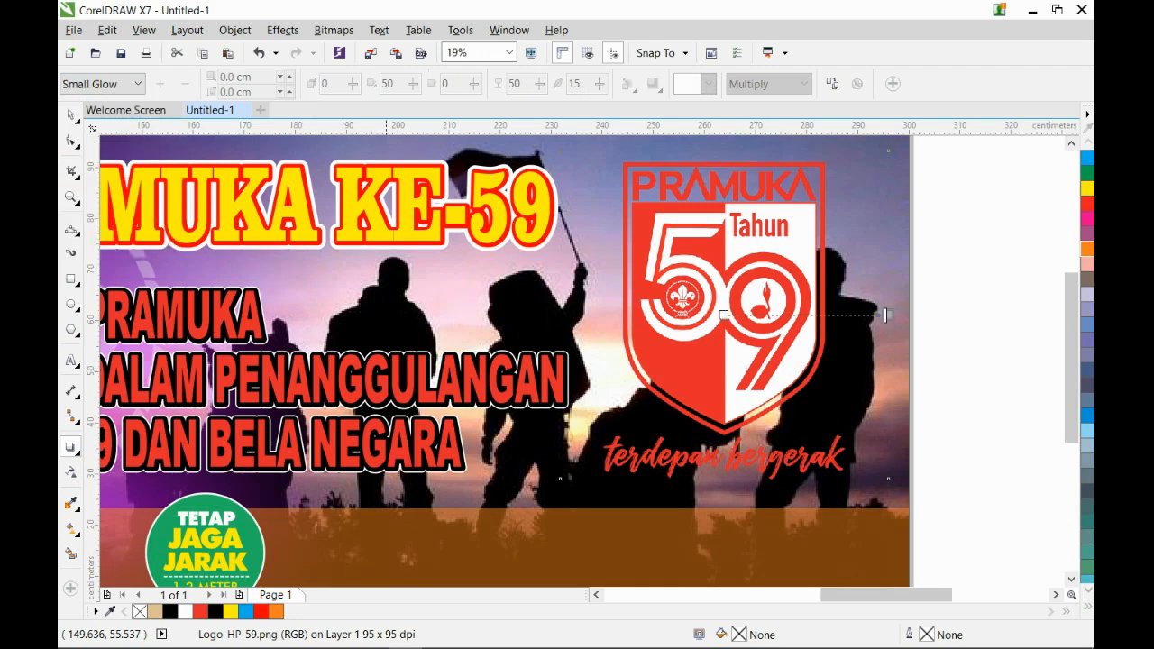
pyautogui.click(709, 83)
pyautogui.click(681, 102)
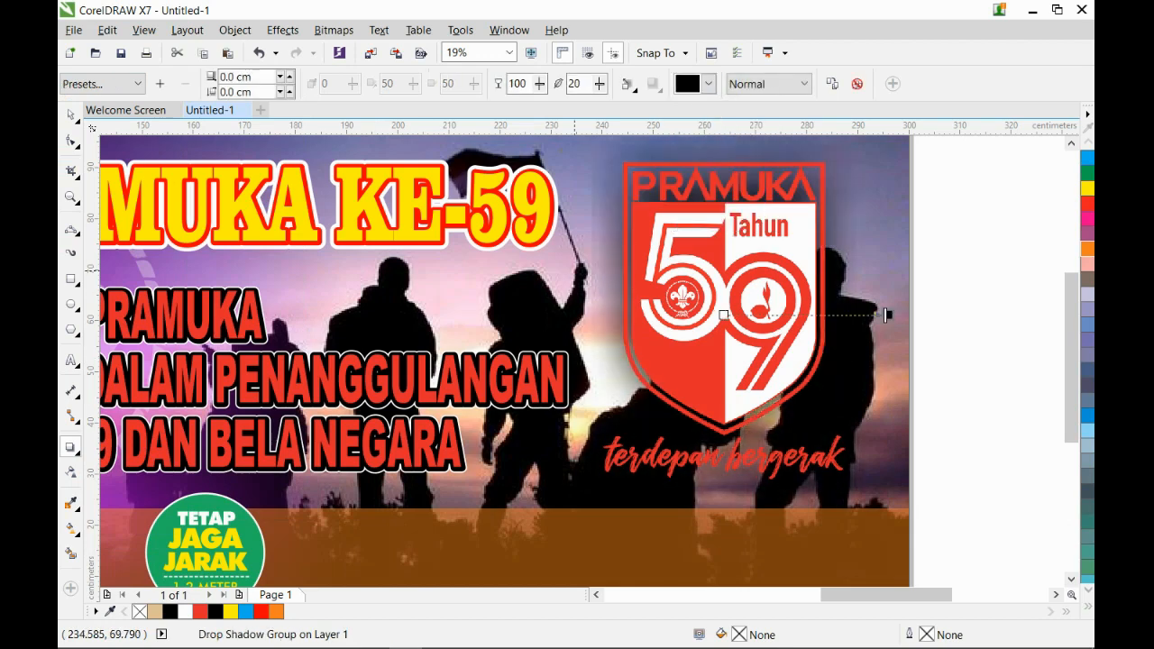
pyautogui.write('5')
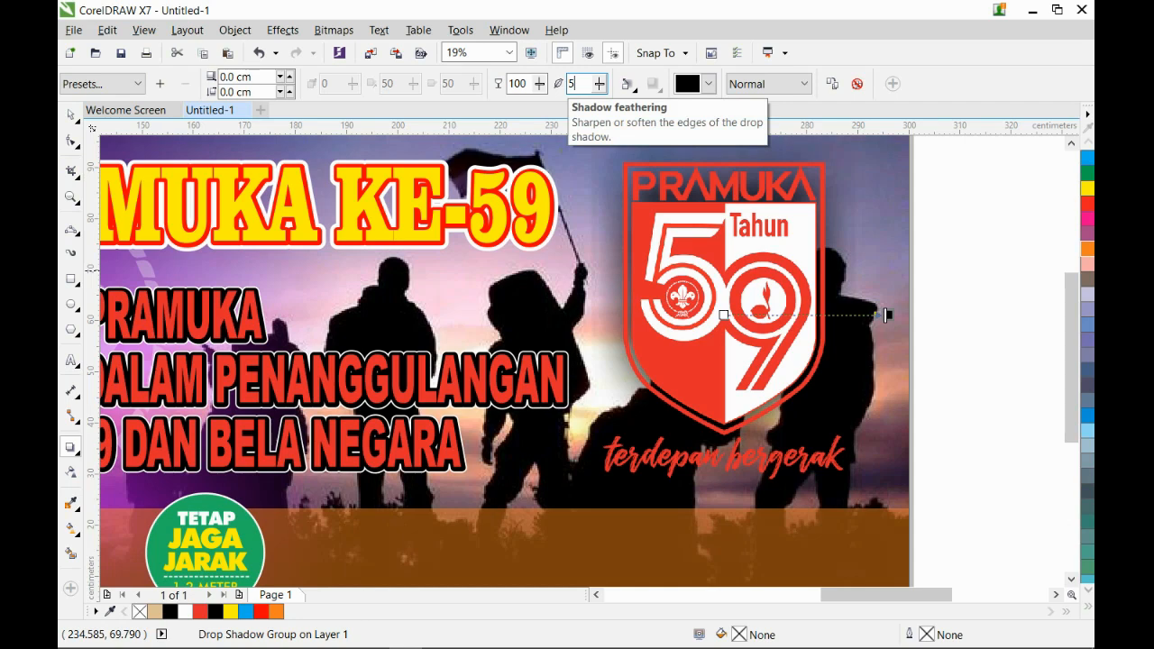
pyautogui.press('Return')
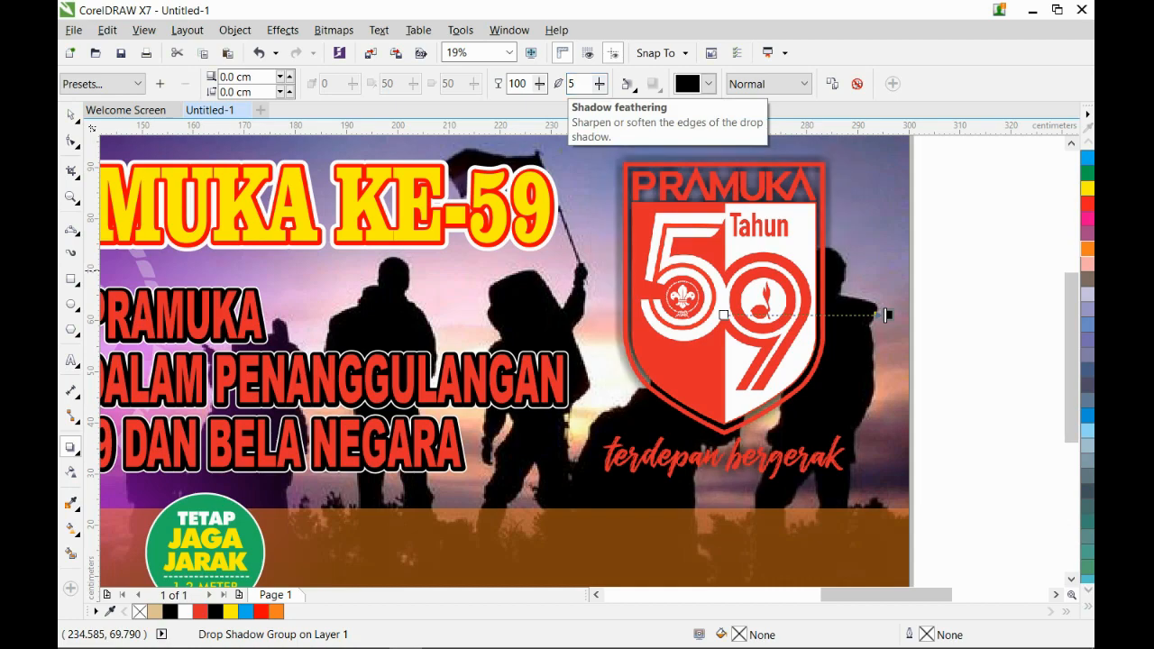